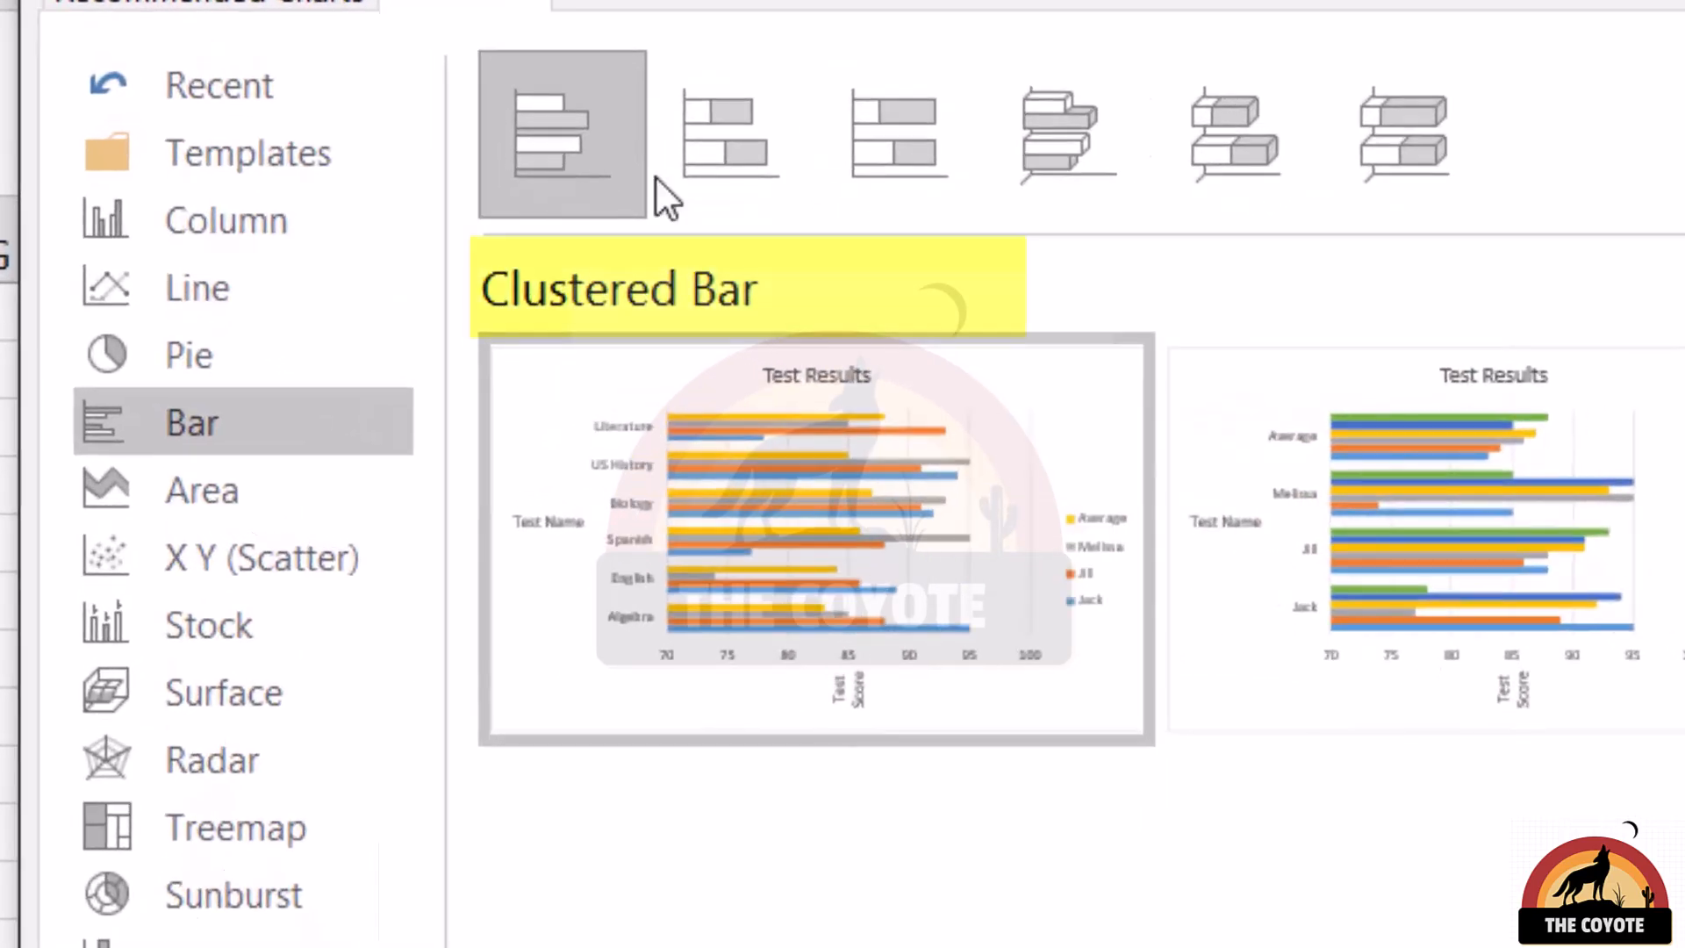
Preview the Stacked Bar and 100% Stacked Bar types for the Test Results chart without applying either one
click(801, 181)
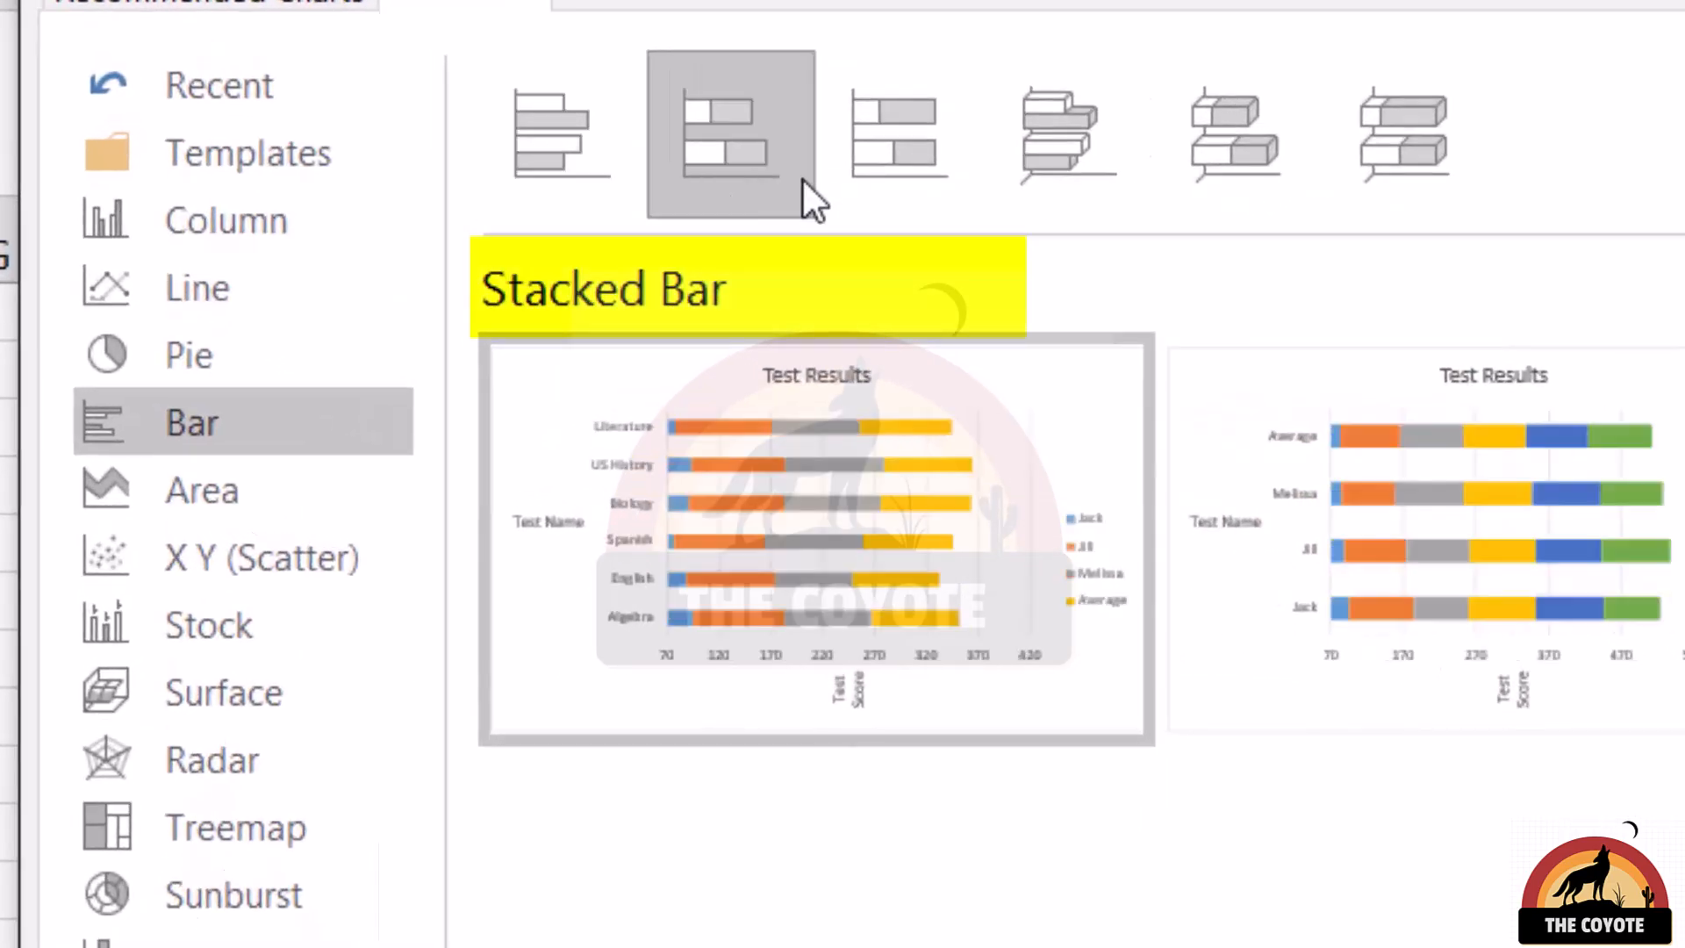
click(904, 166)
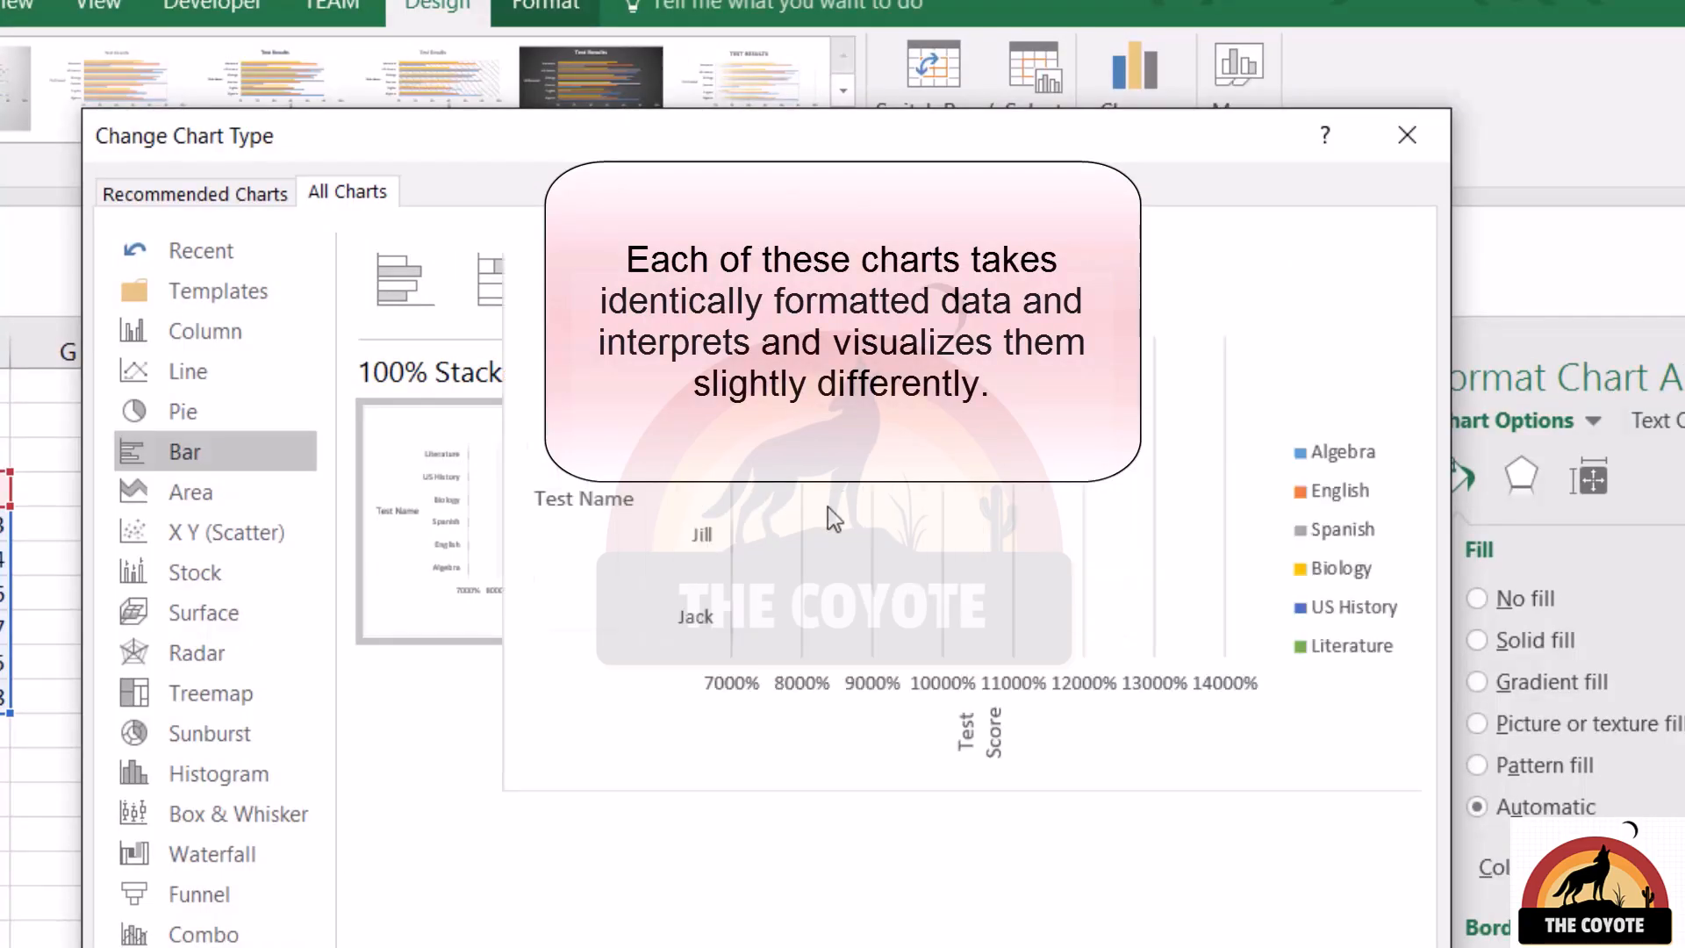
key(Escape)
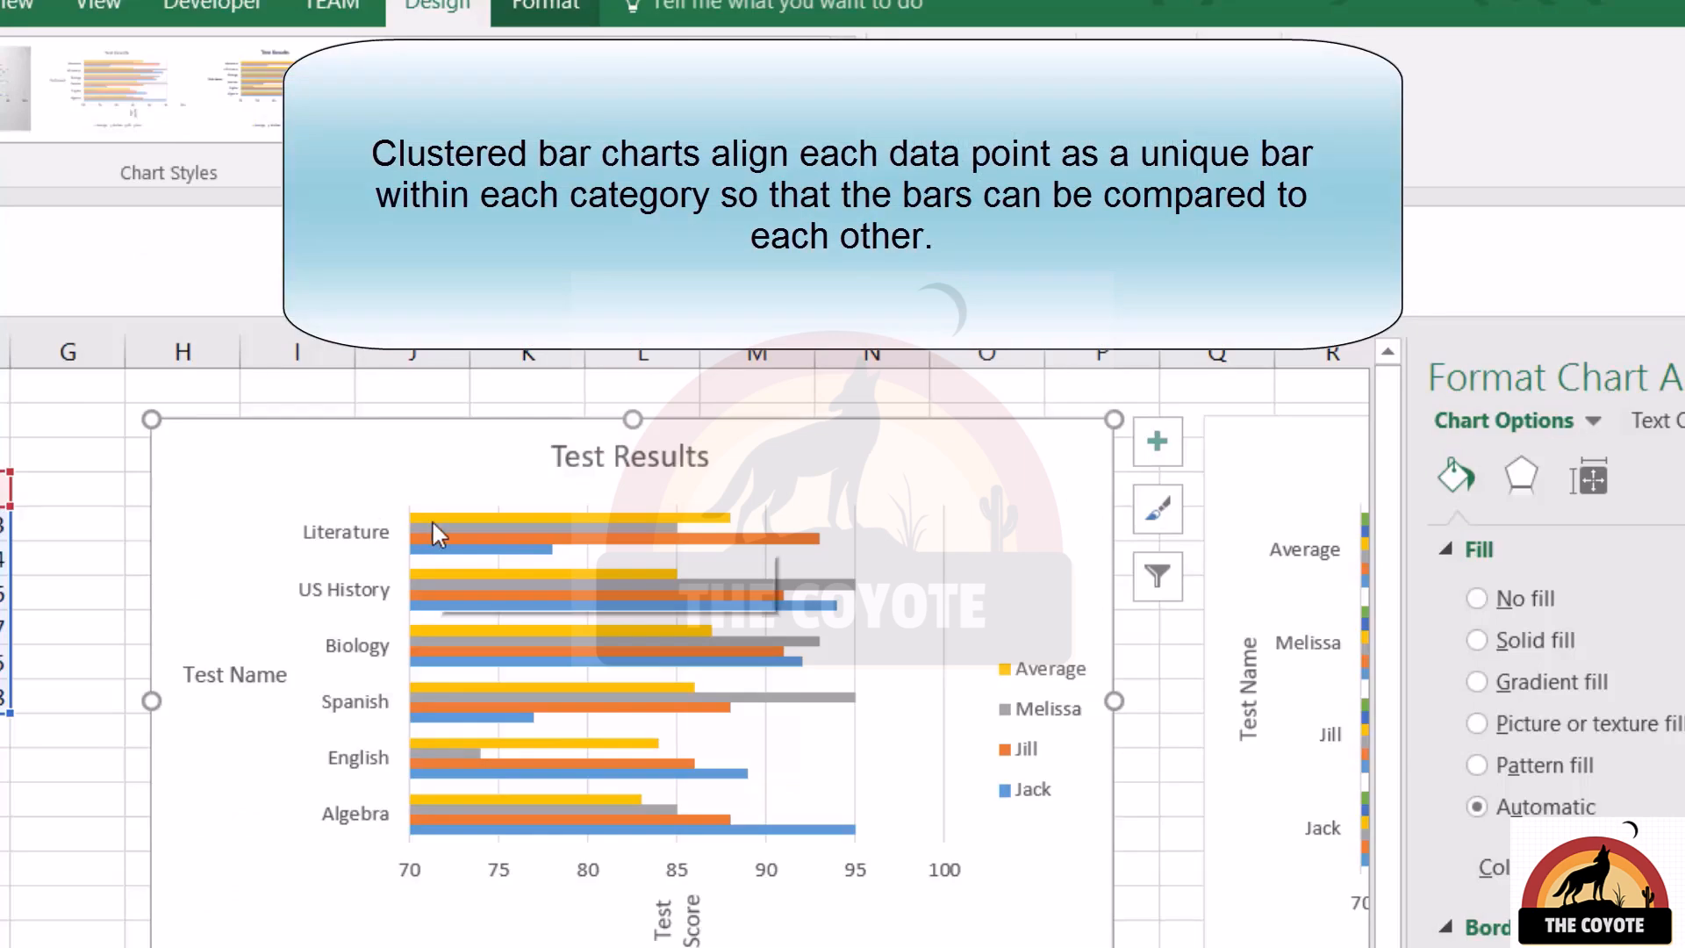
Switch the rows and columns of the second Test Results chart, and switch them back so each student is a category
mouse_move(434, 530)
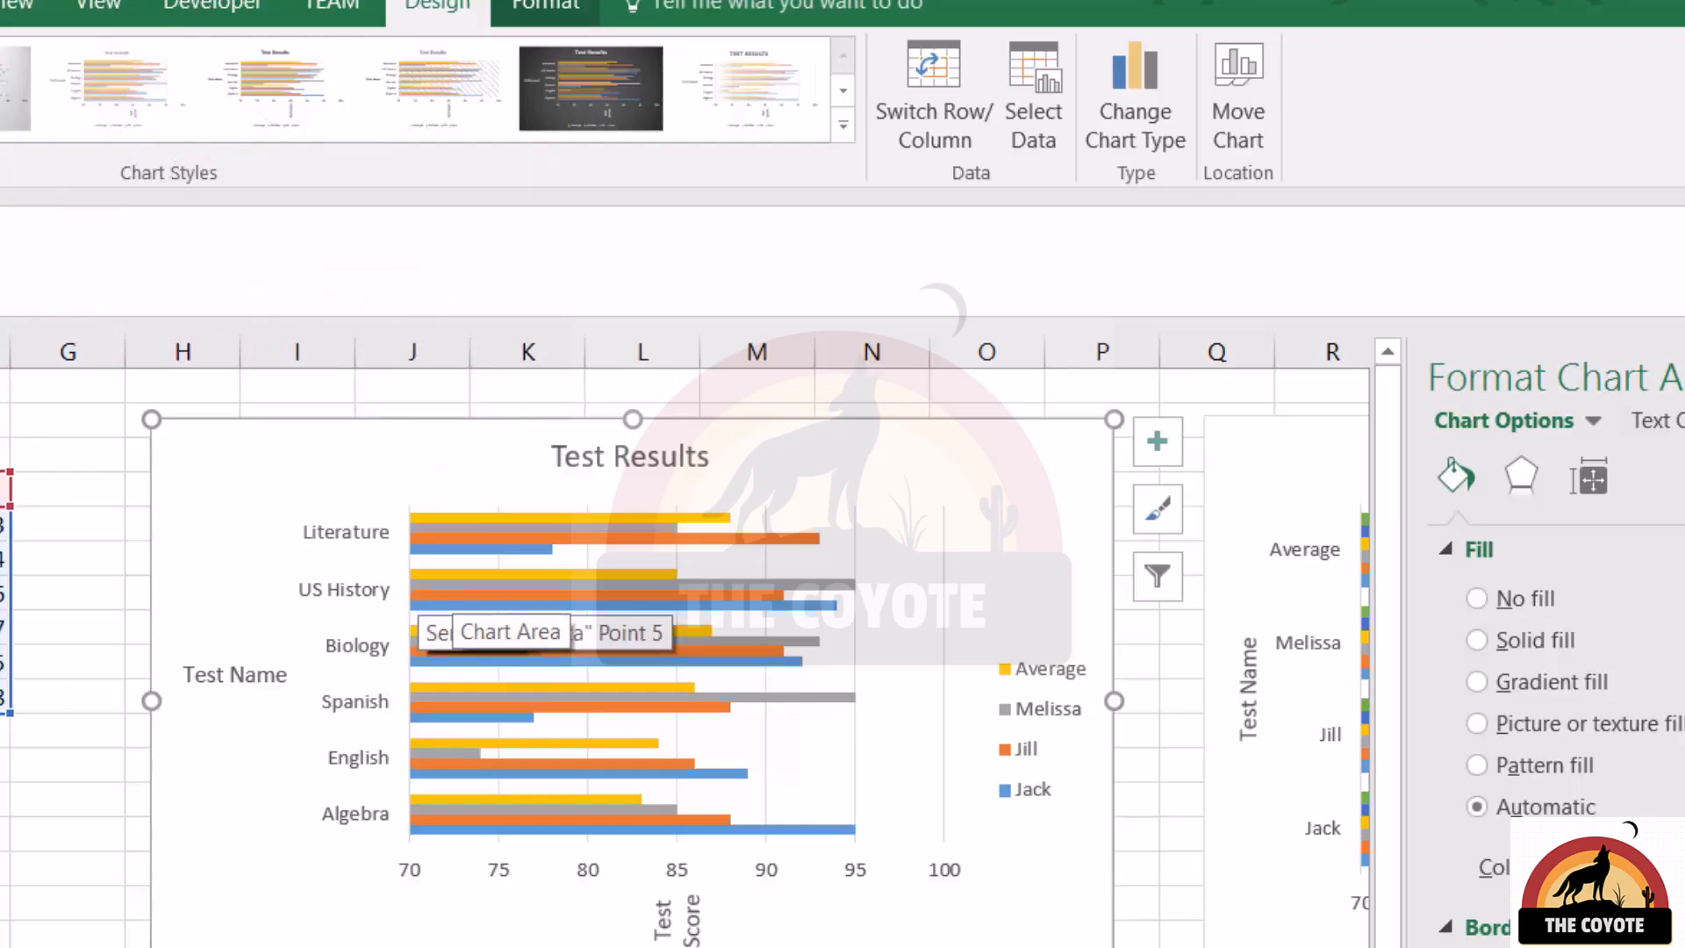
scroll(430, 628, right, 5)
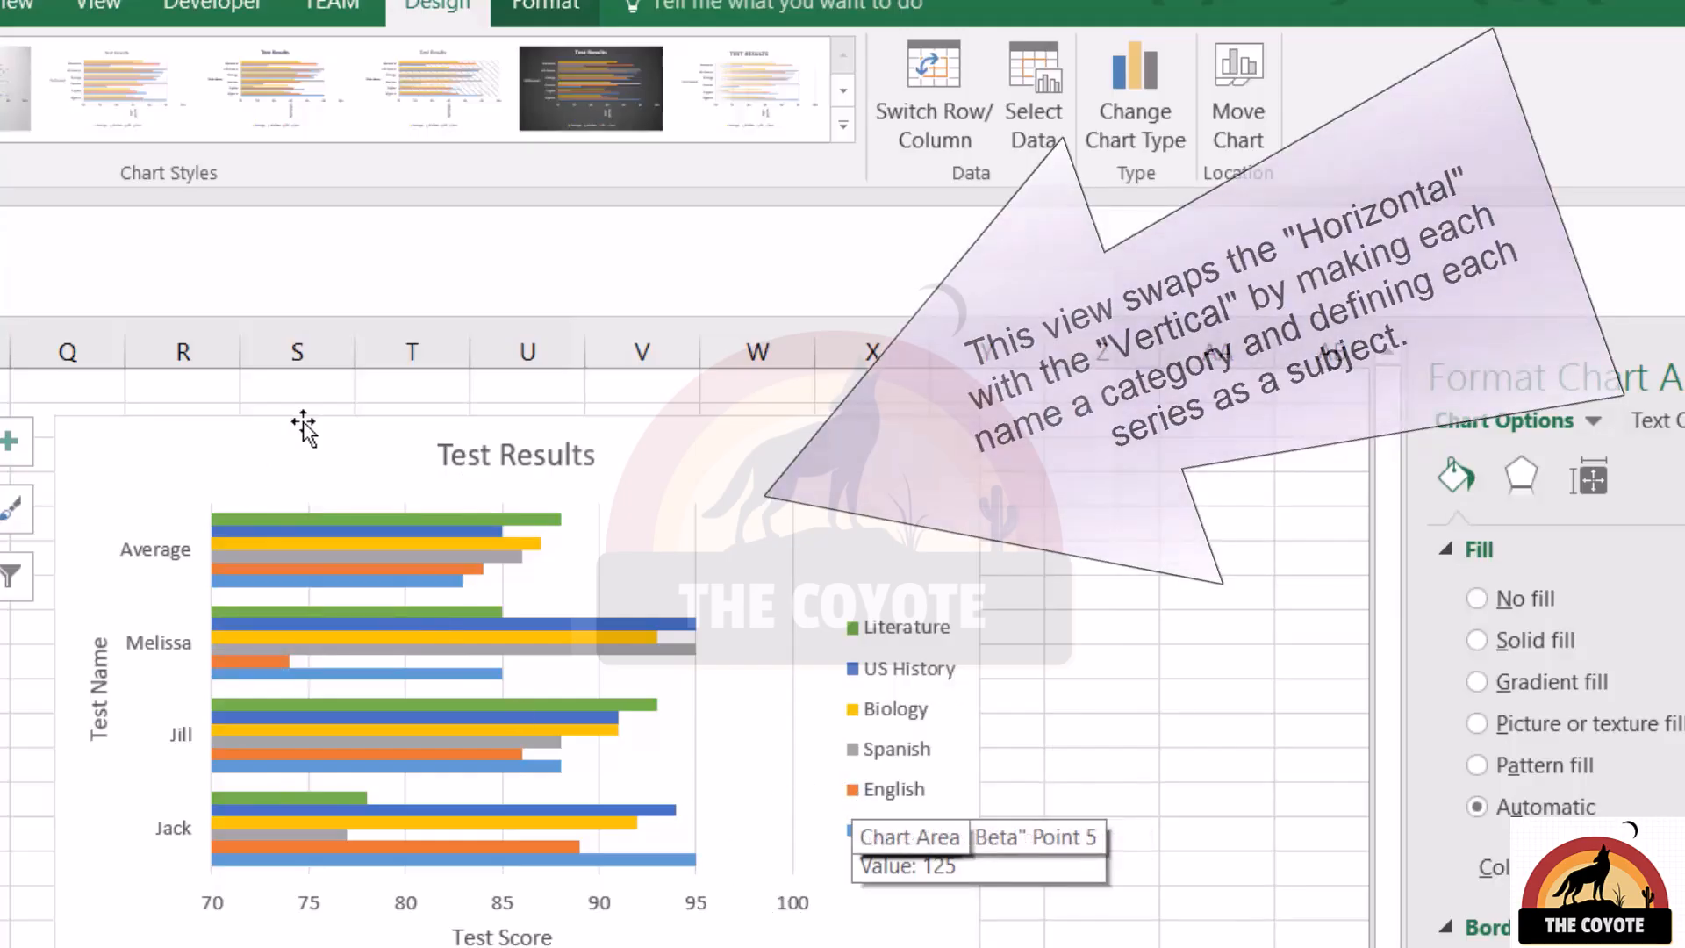
click(884, 123)
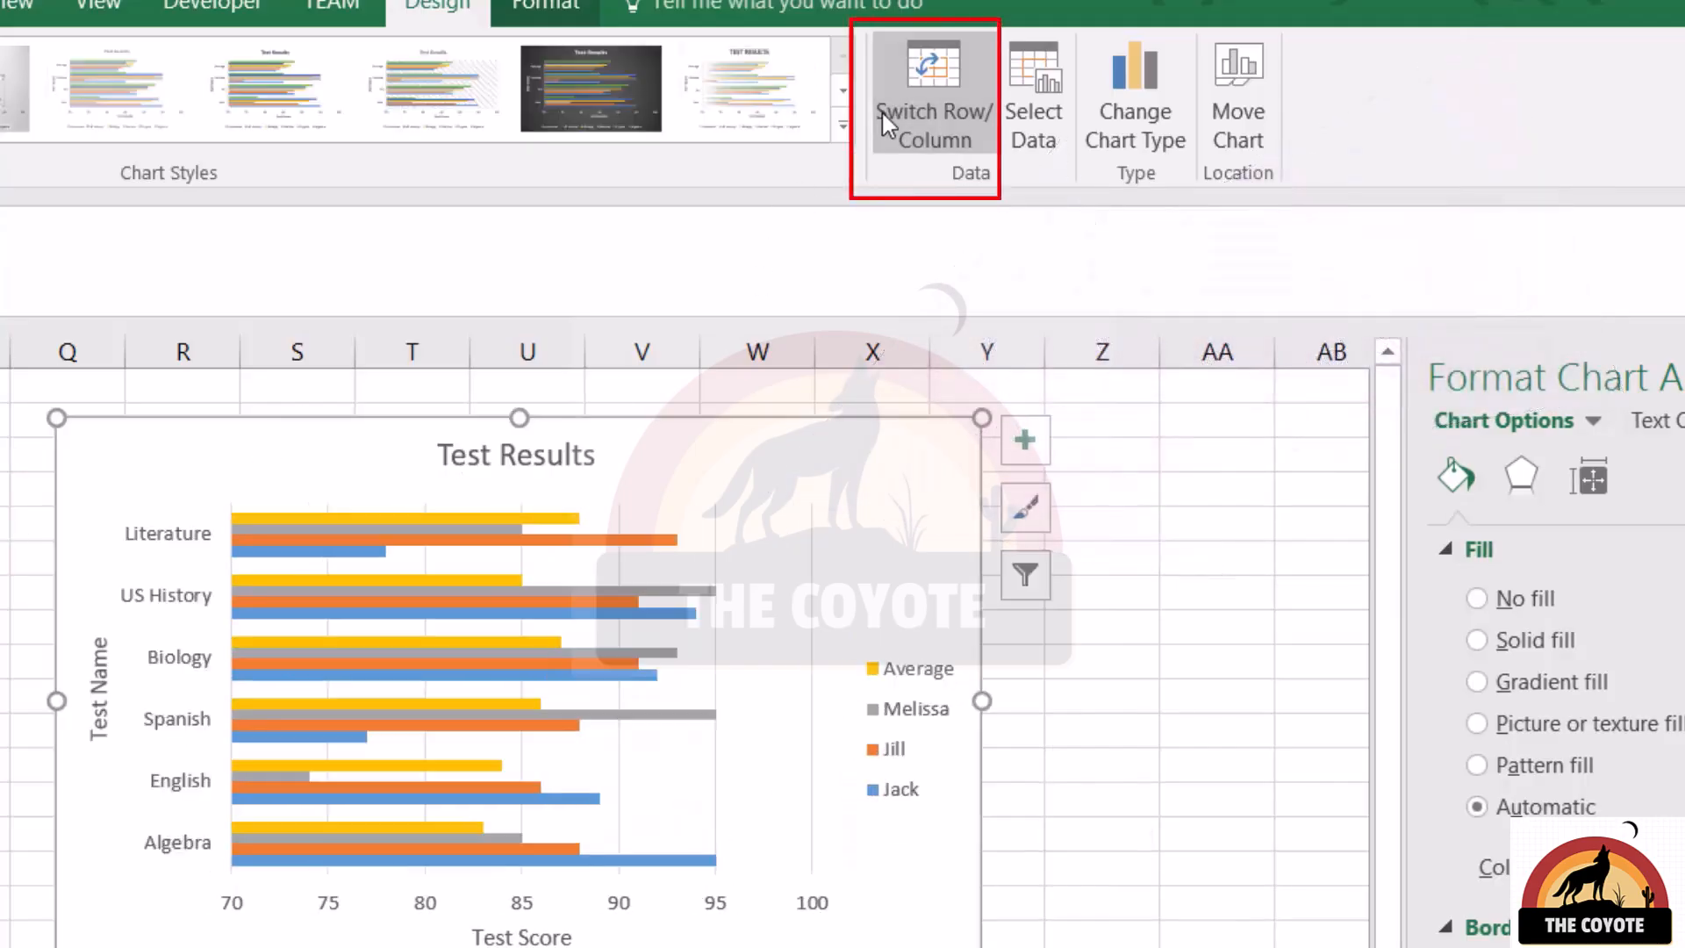
click(881, 111)
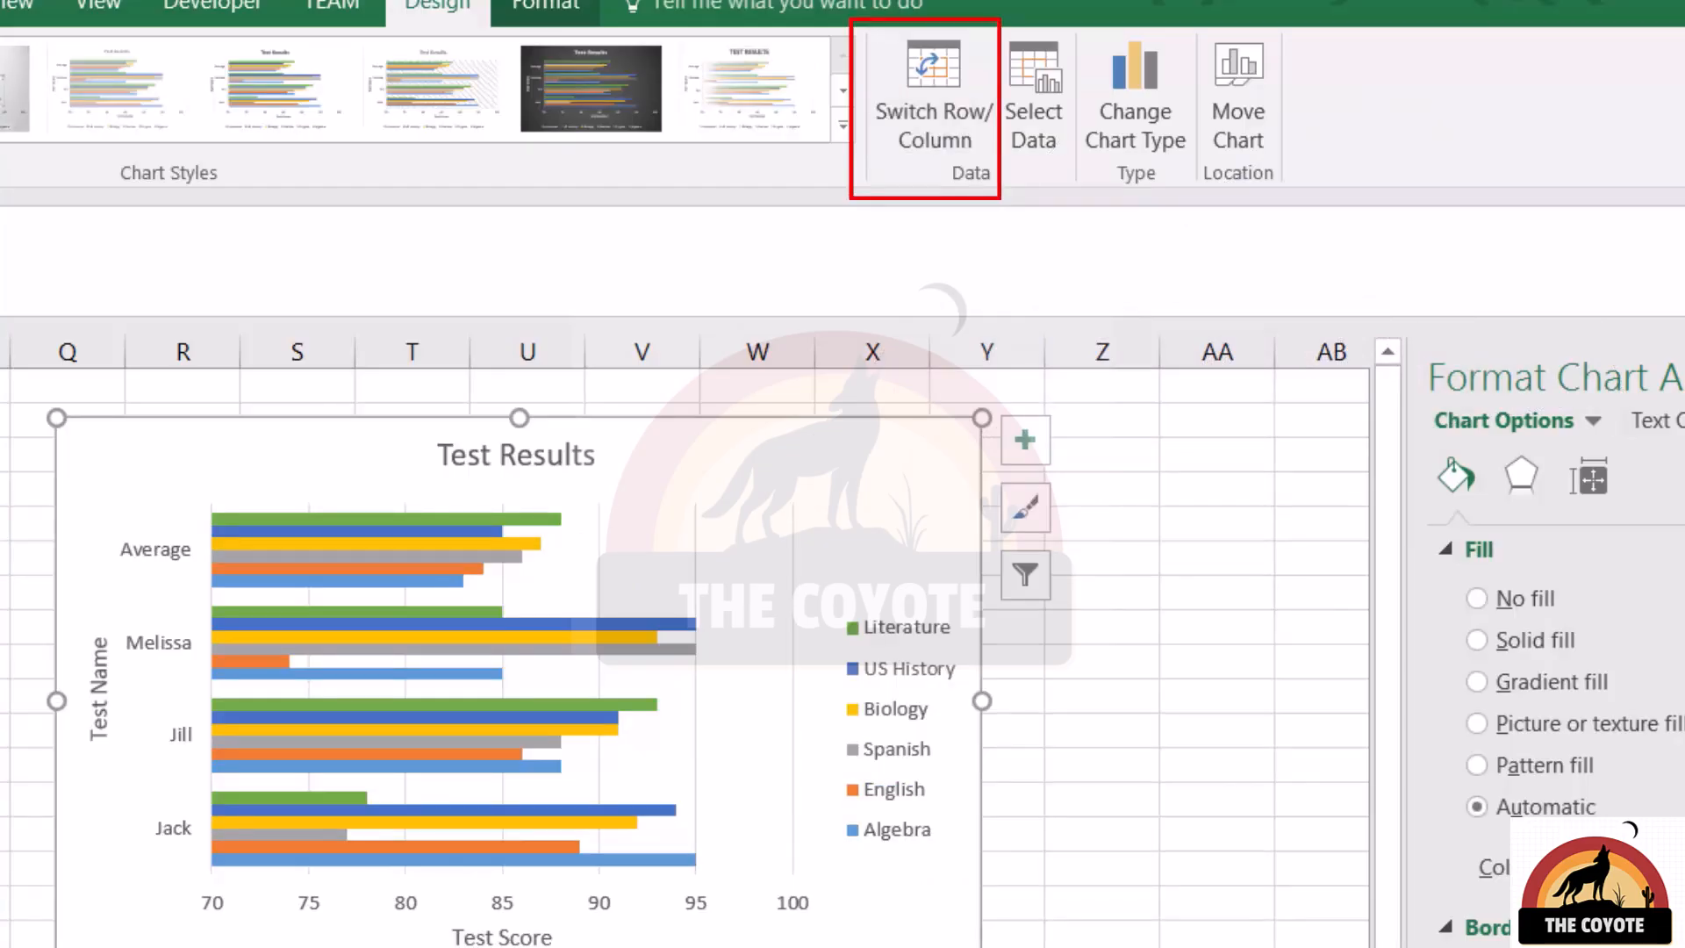
Examine how the Unit Alpha, Unit Beta and Unit Zeta series build each bar in the stacked Revenue By Operating Unit chart
scroll(684, 641, left, 3)
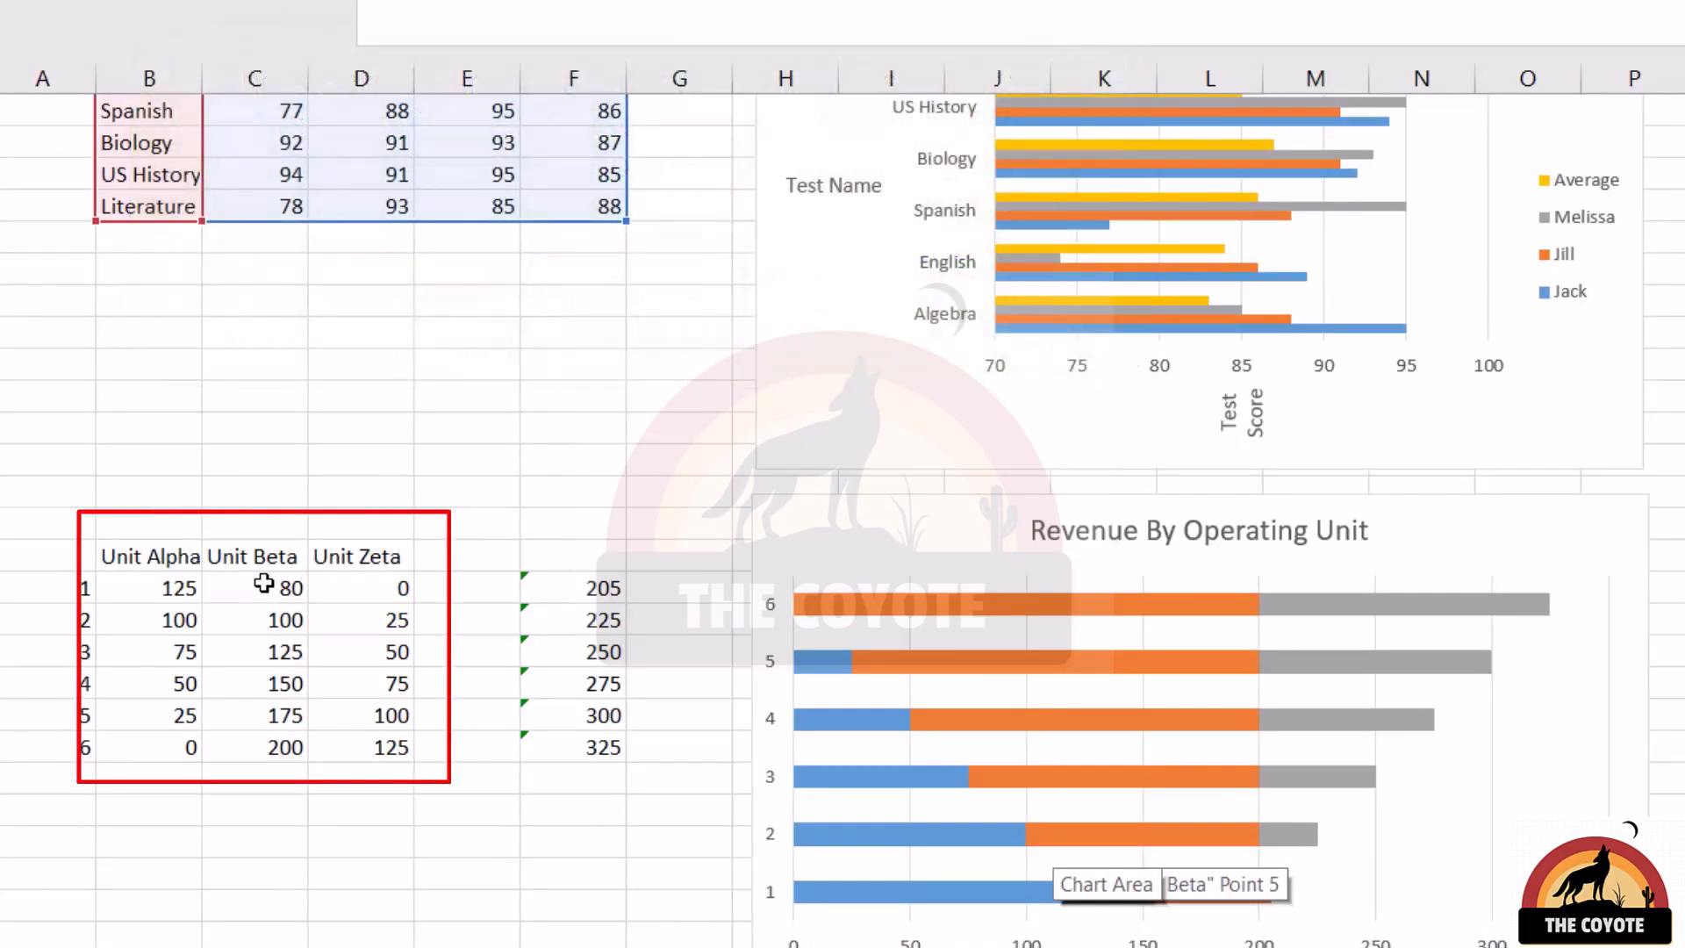
scroll(308, 564, down, 2)
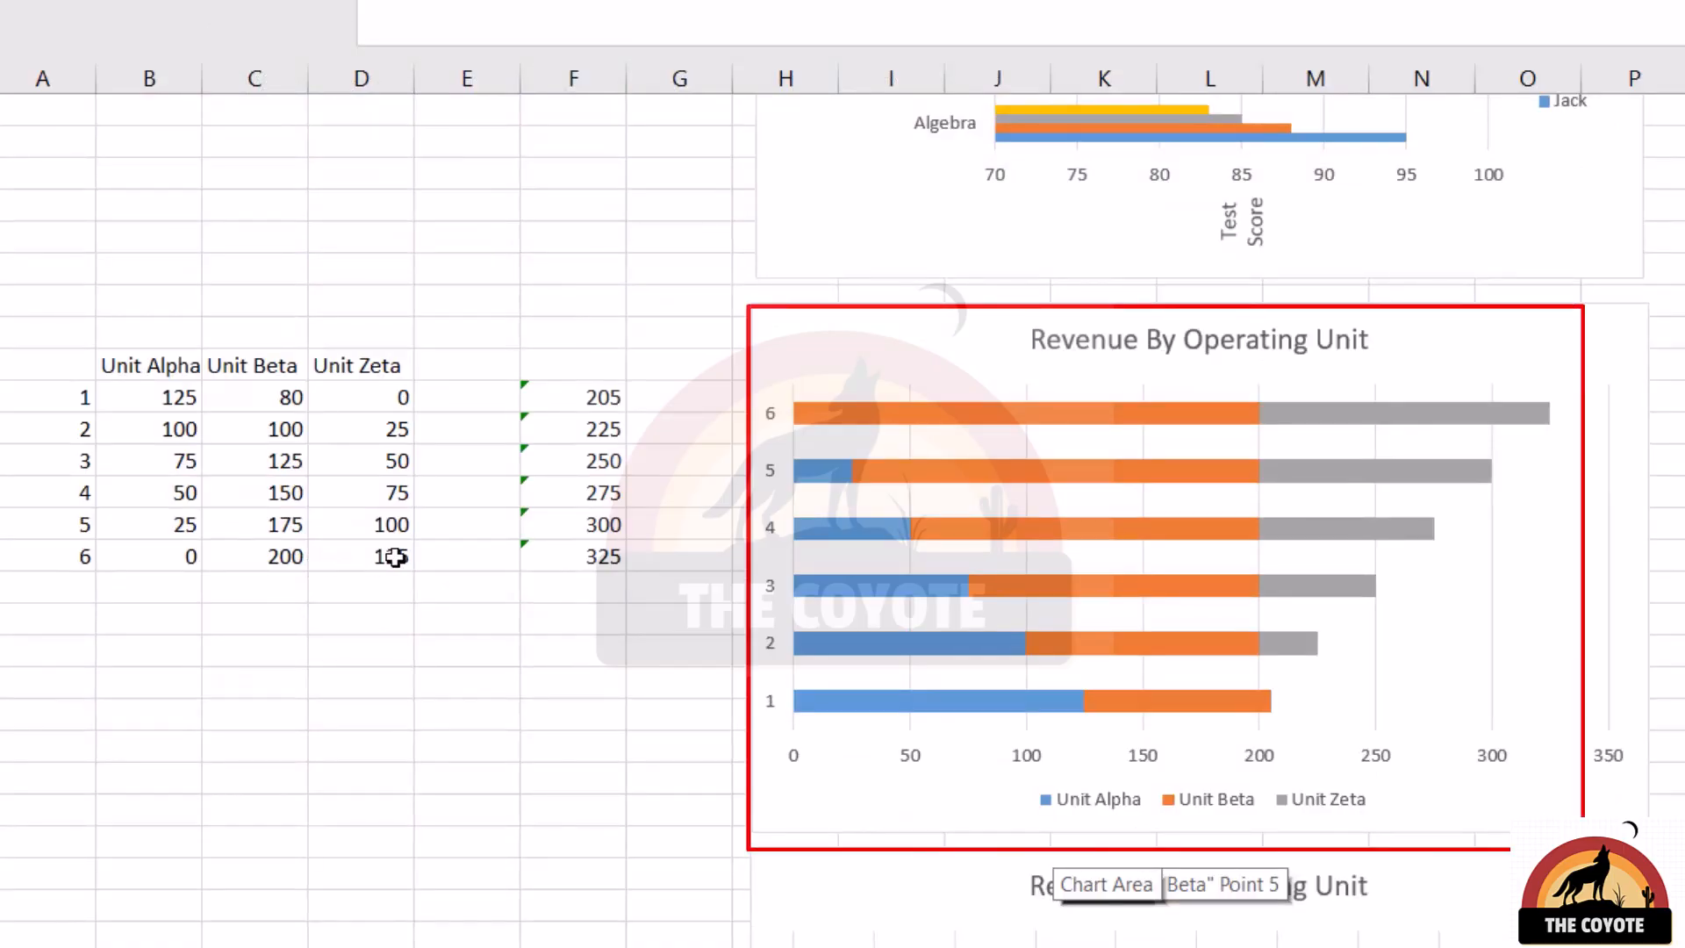
click(922, 411)
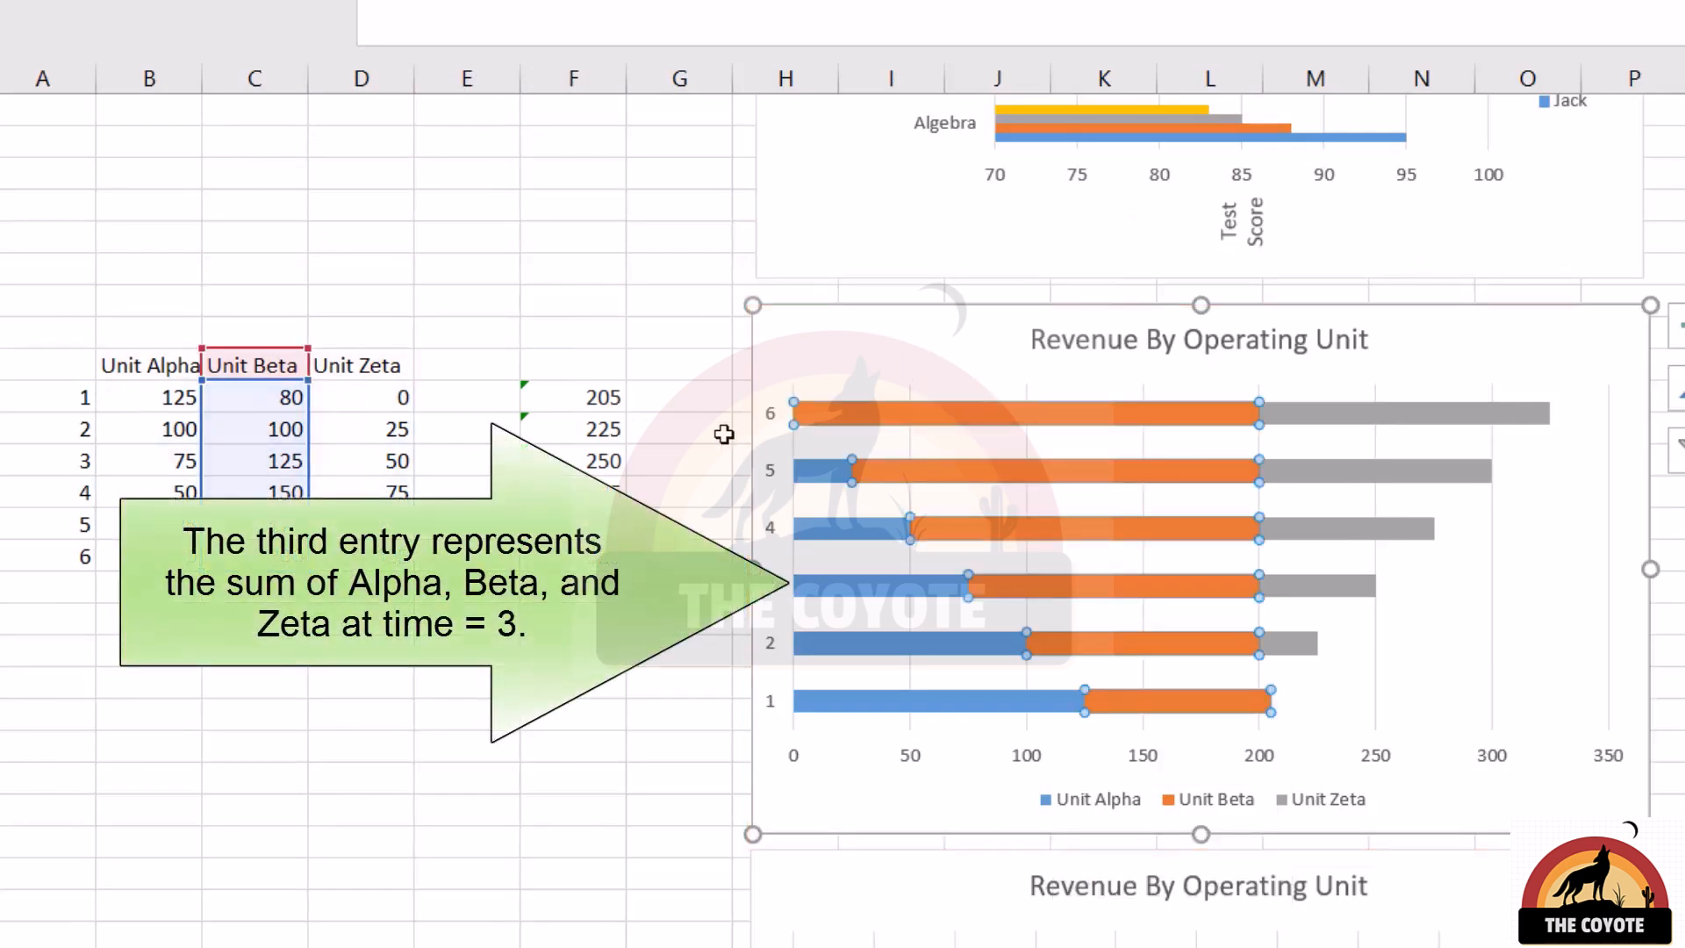
mouse_move(897, 468)
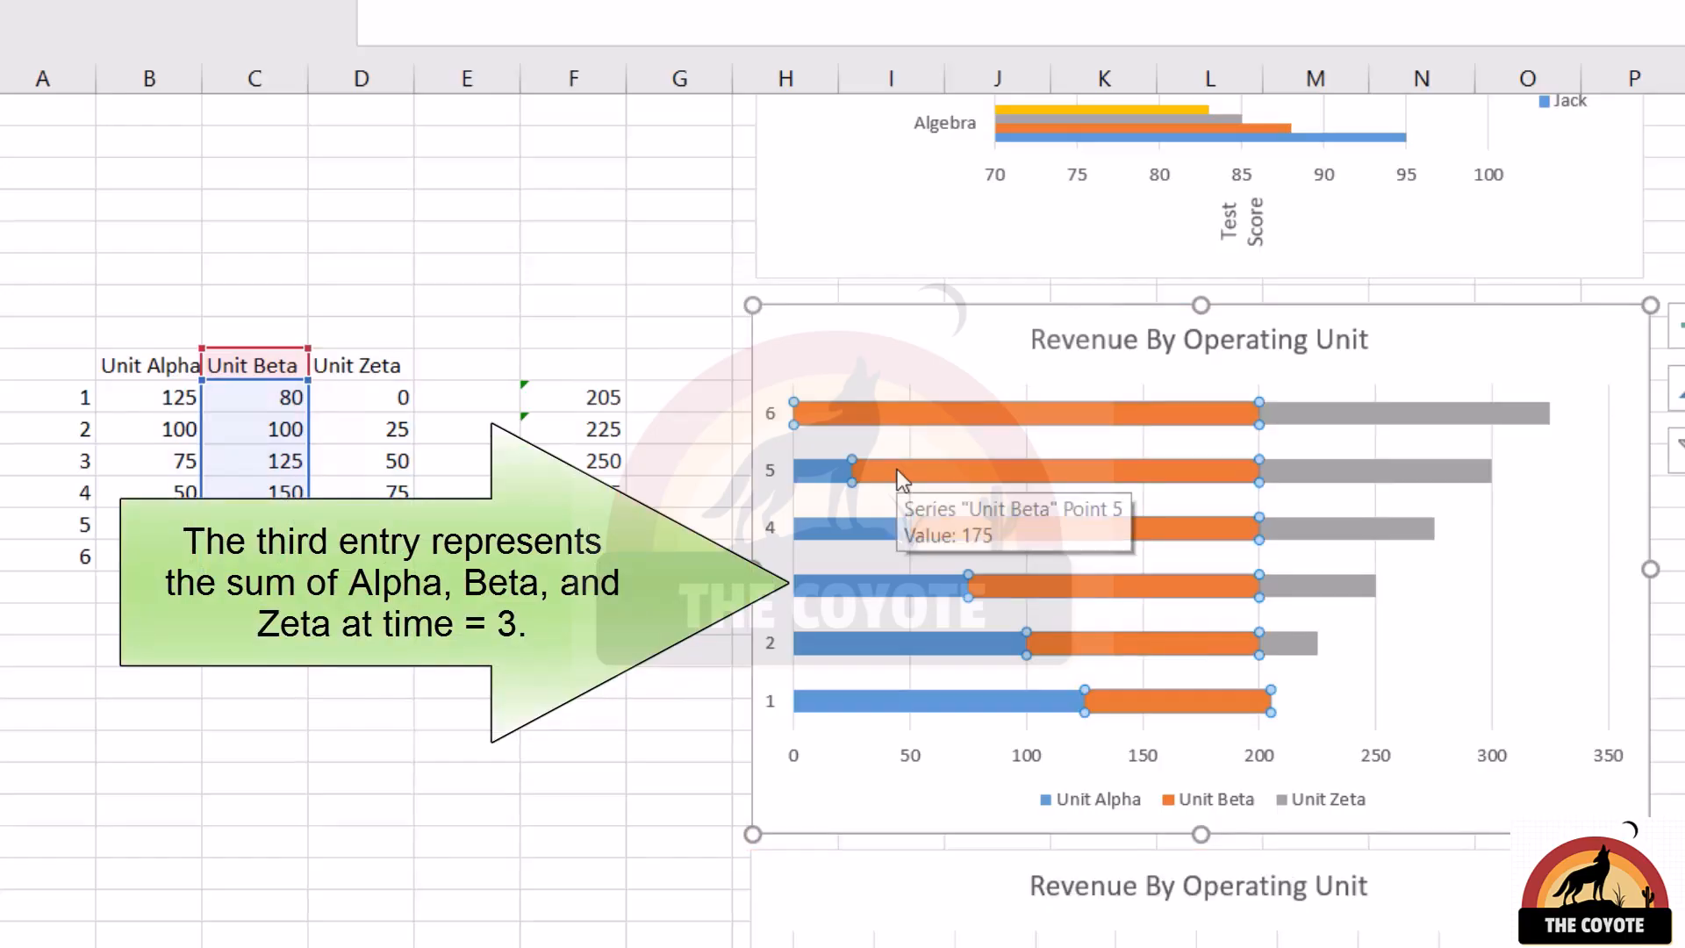
click(1279, 527)
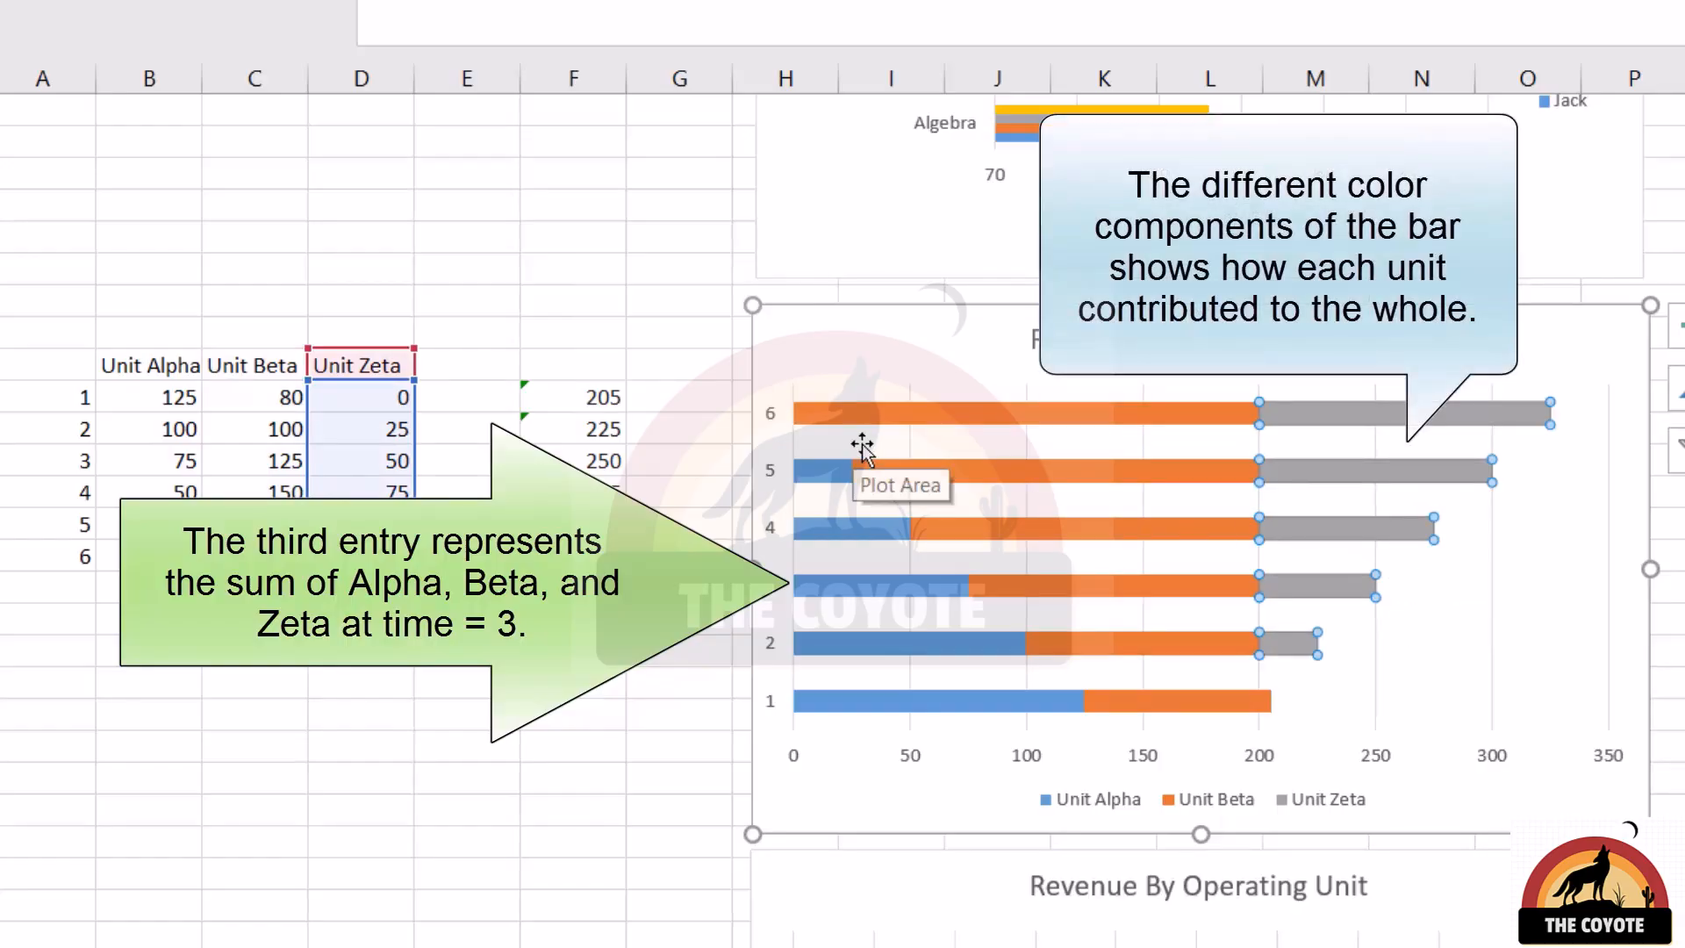
click(942, 474)
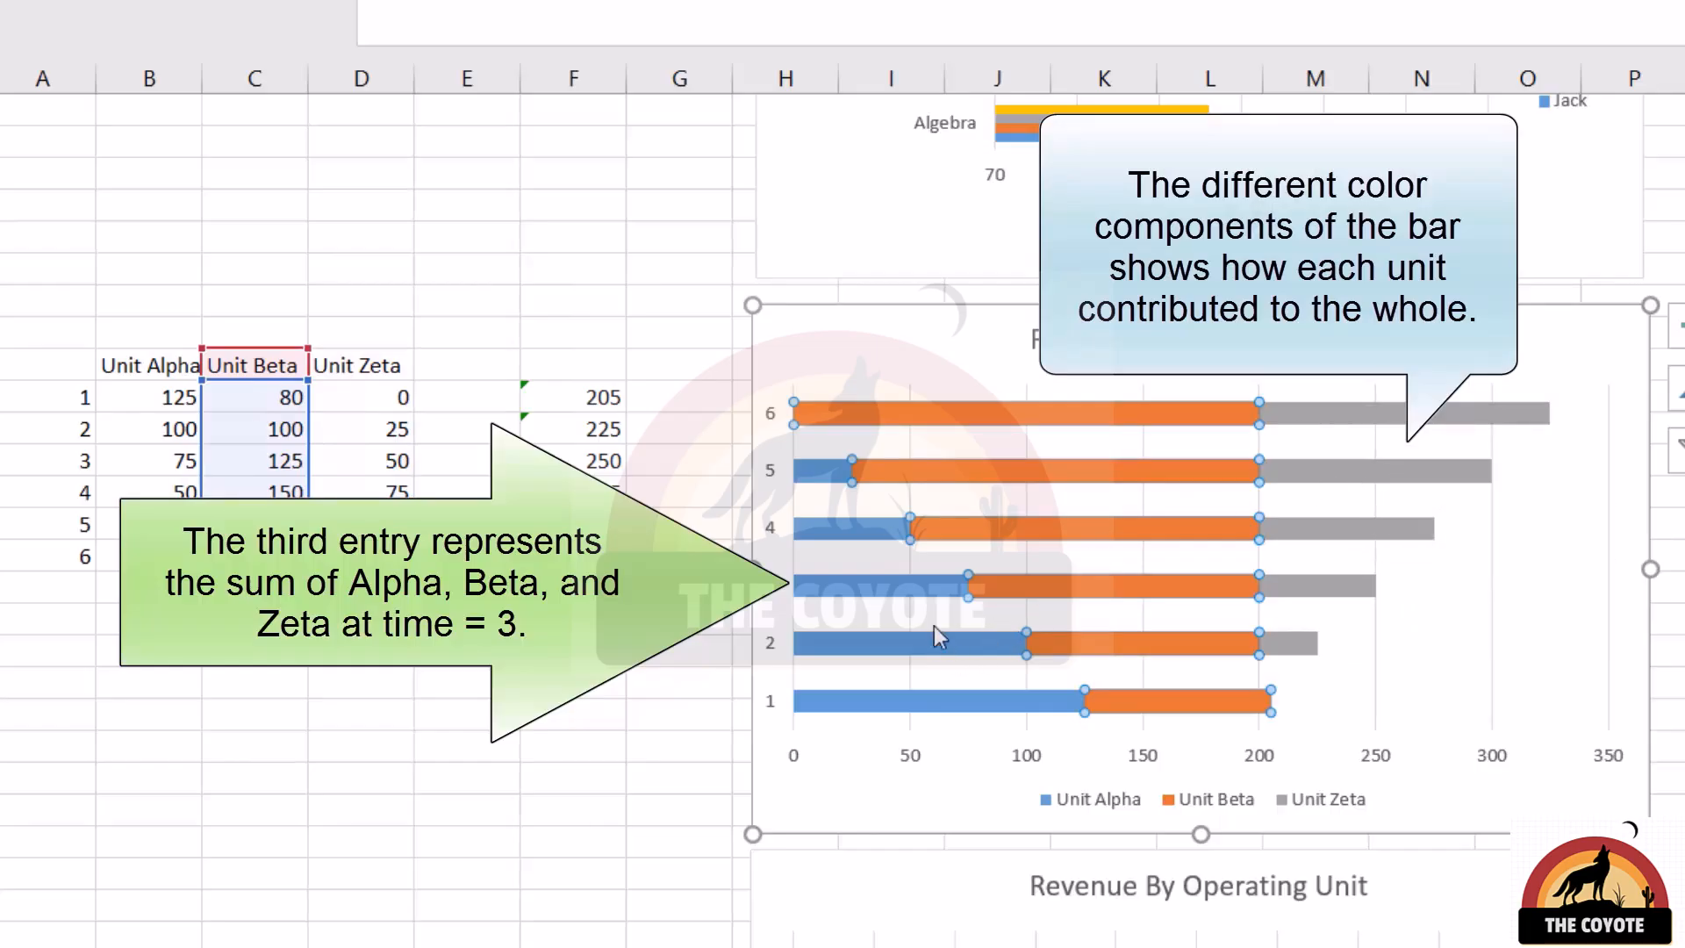
click(920, 593)
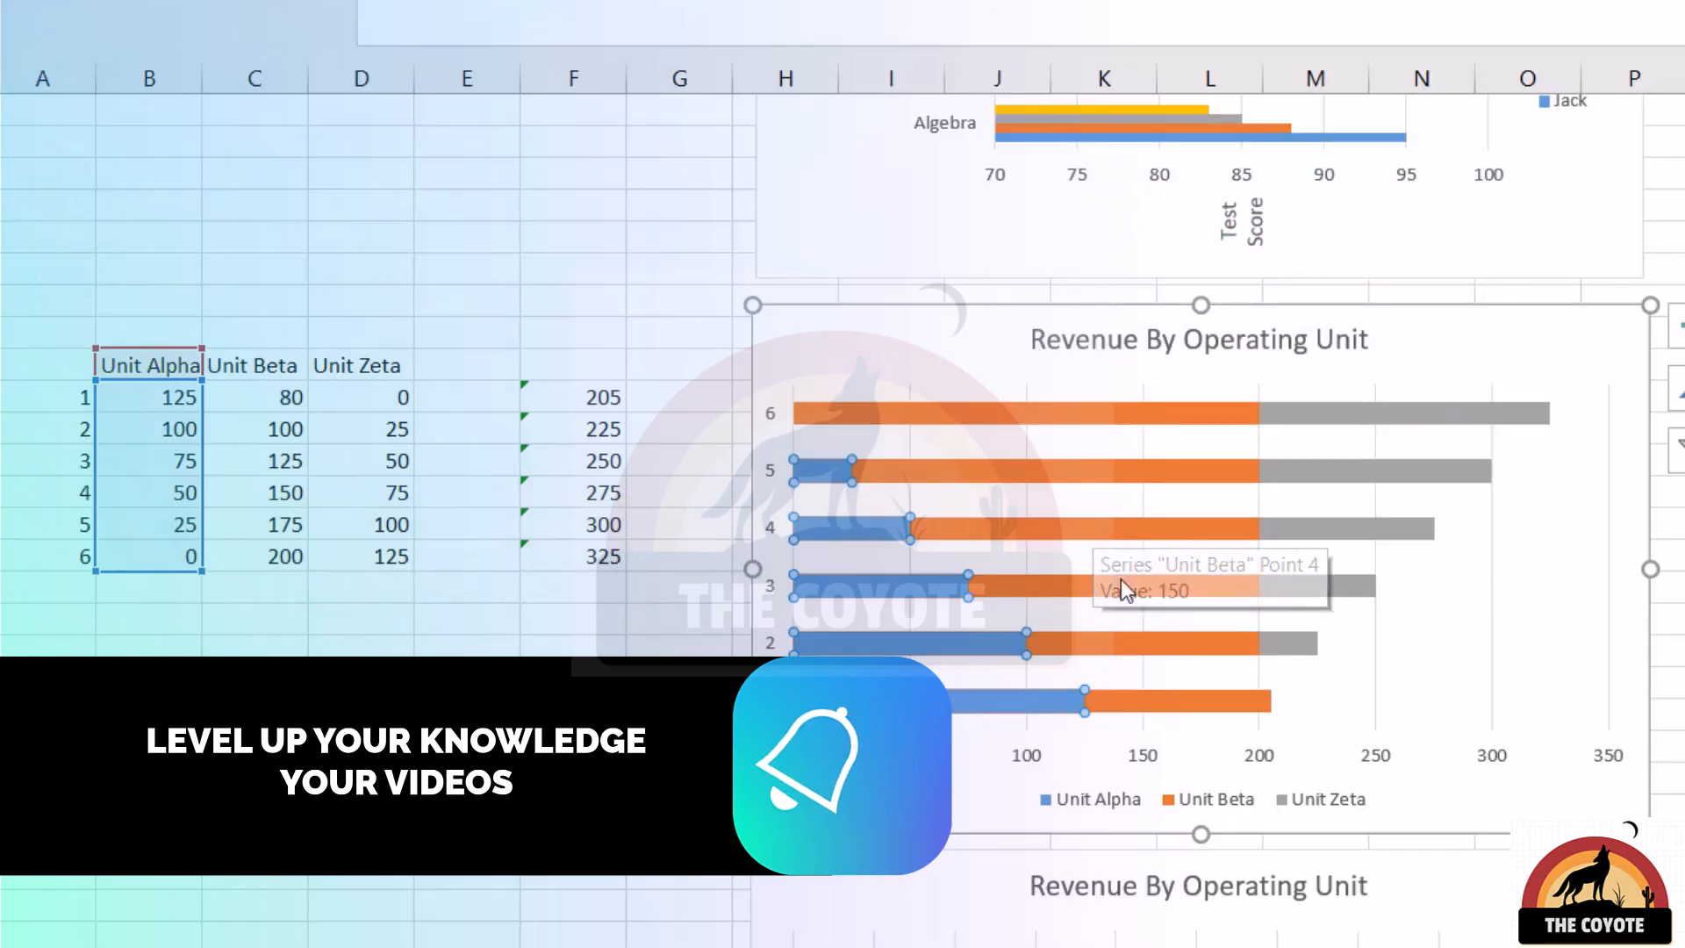
click(1062, 471)
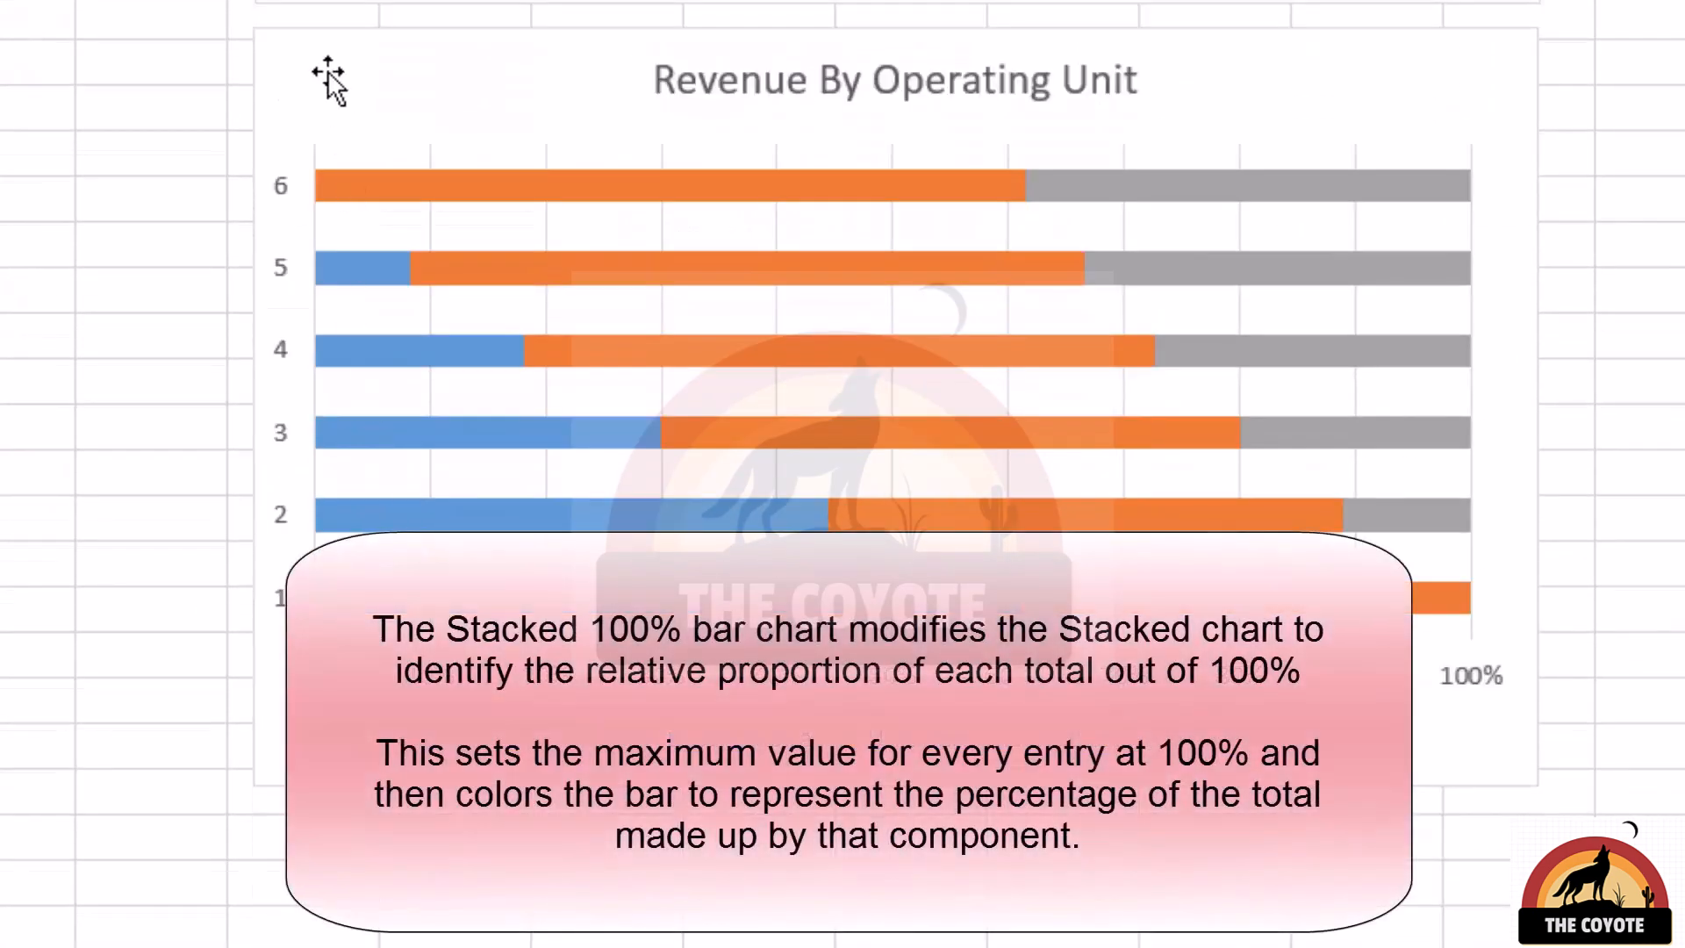
Examine each unit's share of entries 1 and 6 in the 100% stacked Revenue By Operating Unit chart
click(330, 75)
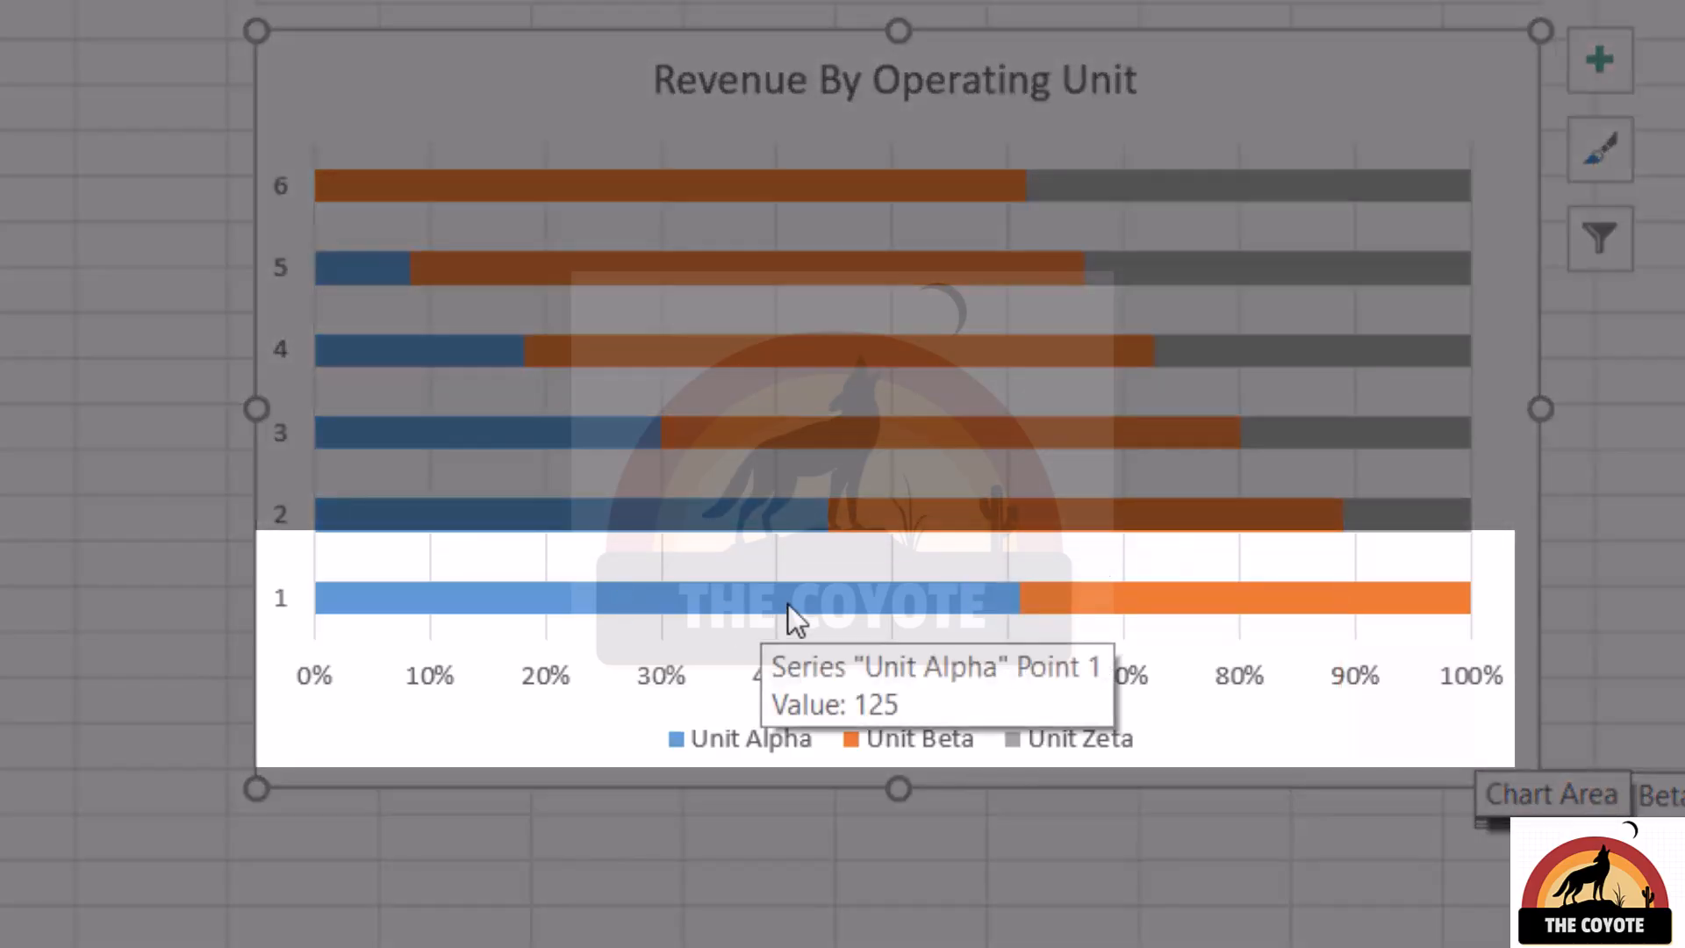
click(806, 572)
click(792, 597)
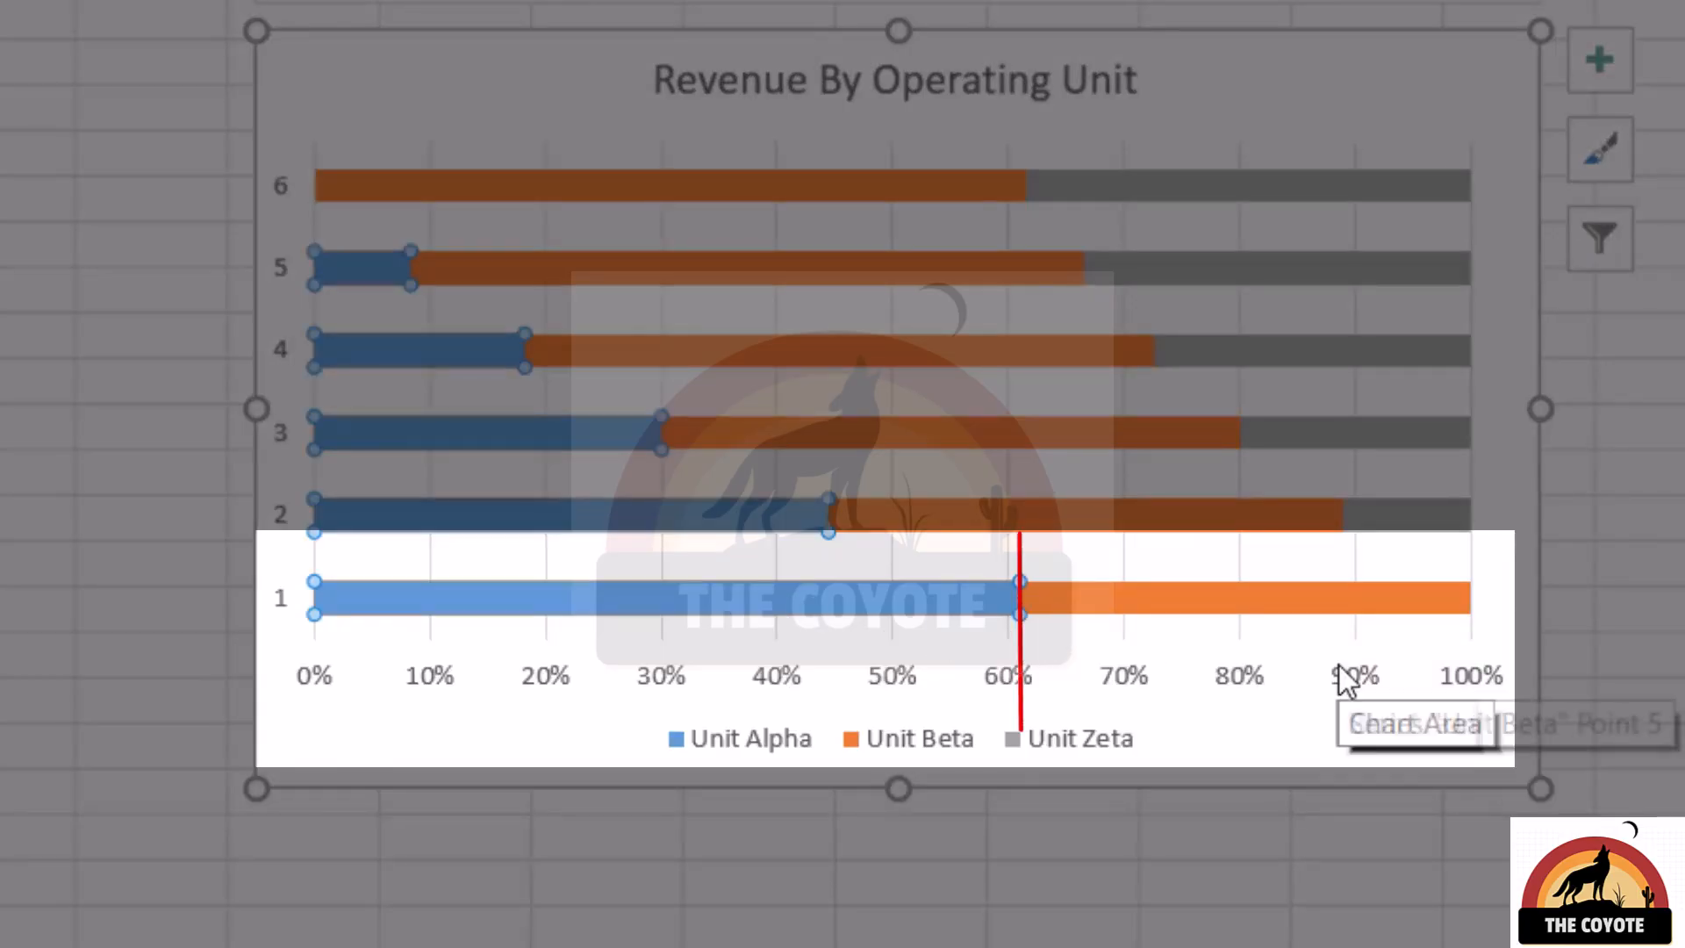
click(1312, 589)
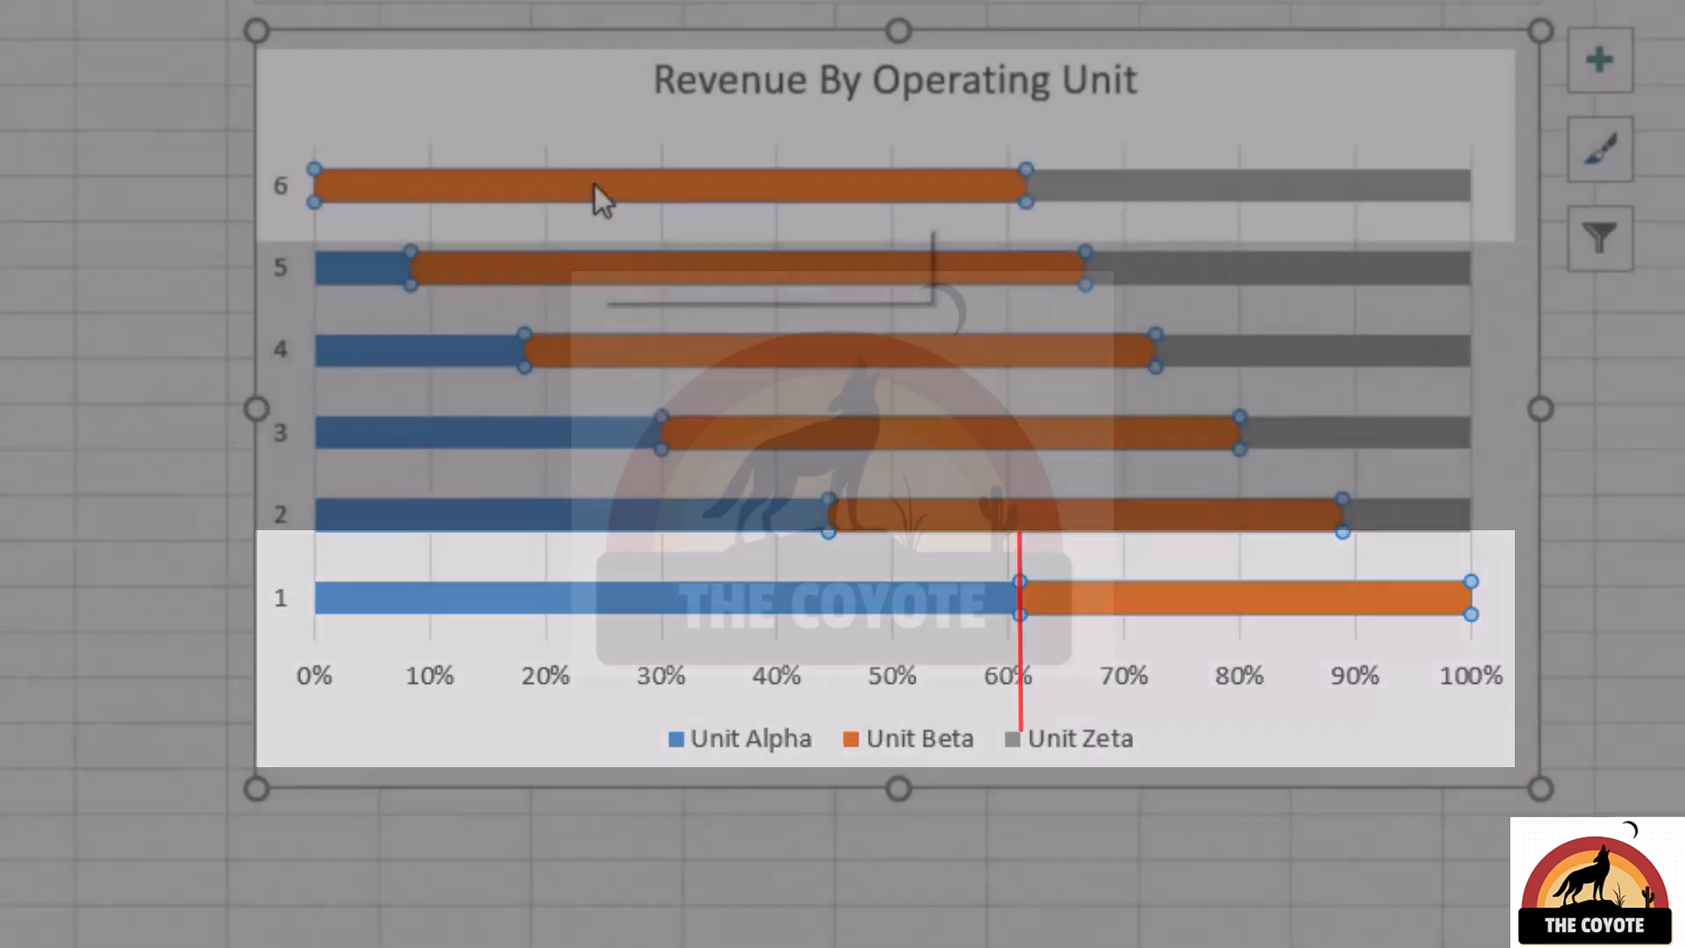
click(594, 185)
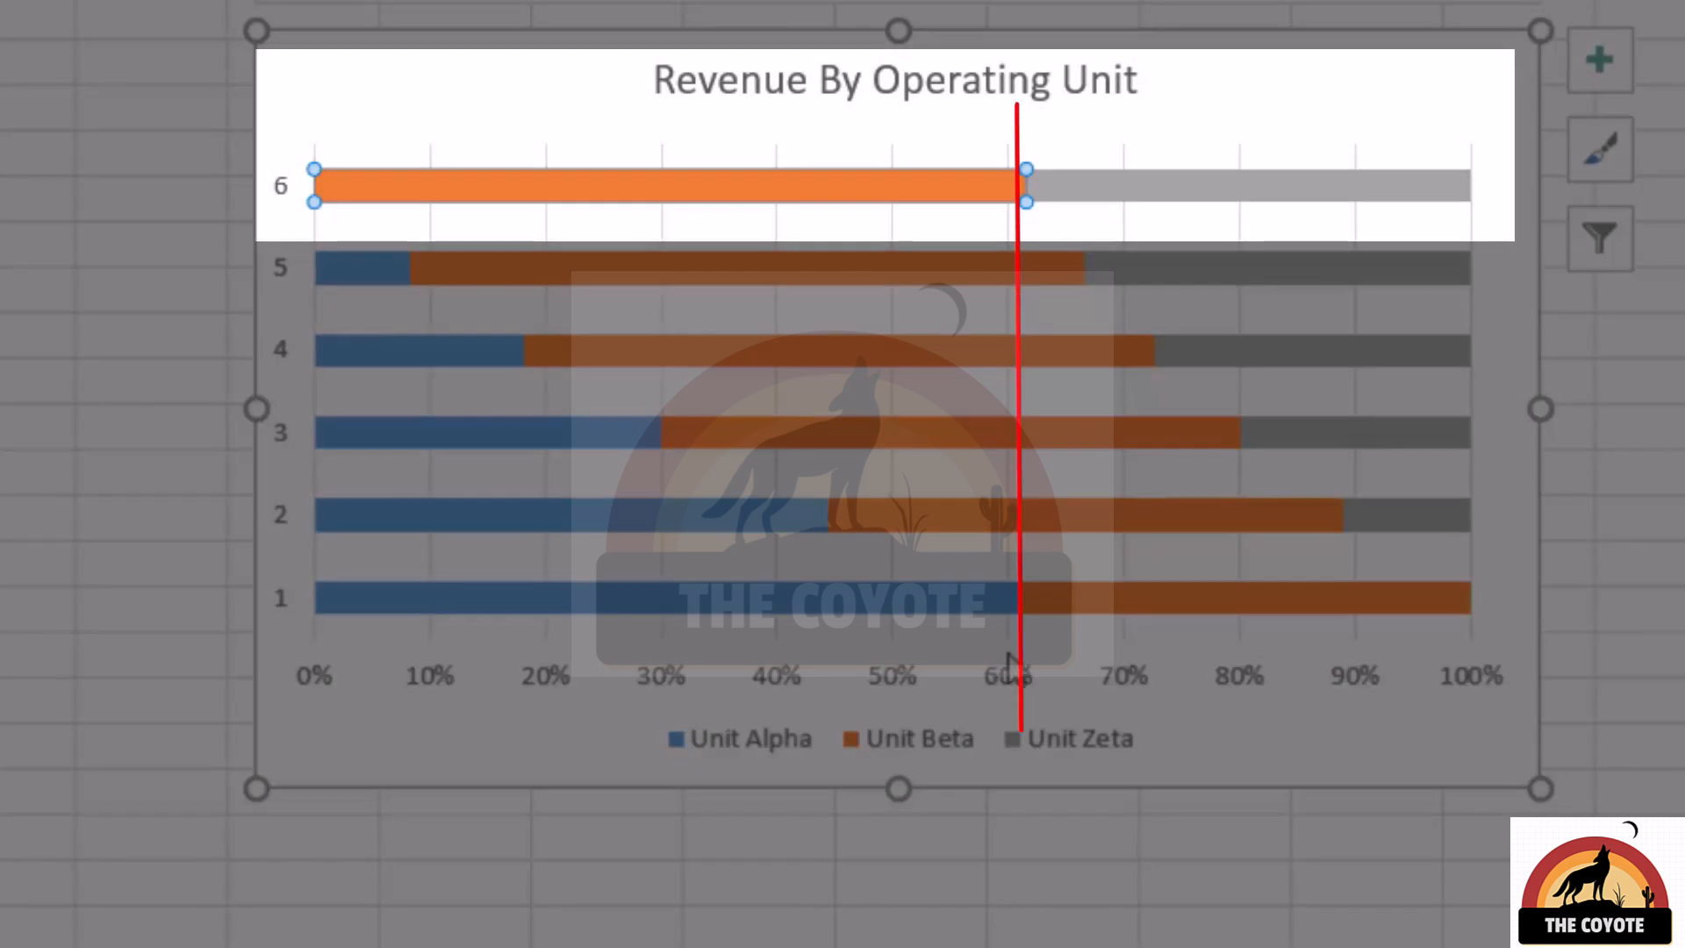
click(1120, 182)
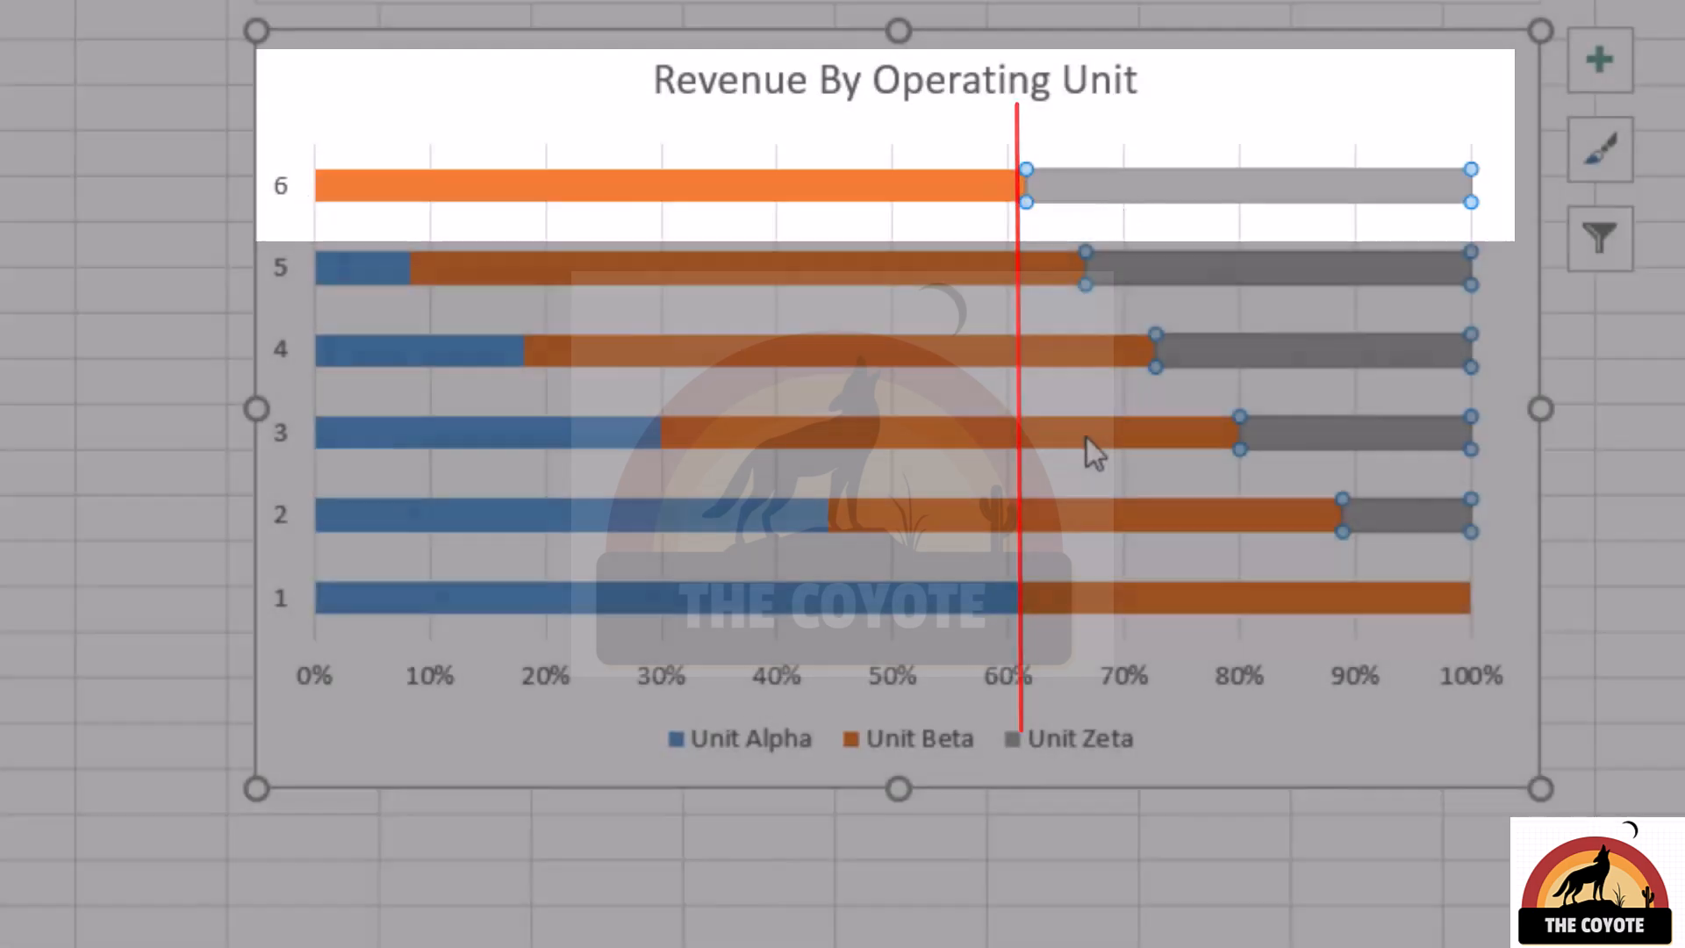
Compare the 3-D bar types for the 100% stacked Revenue By Operating Unit chart and apply 3-D 100% Stacked Bar
click(267, 226)
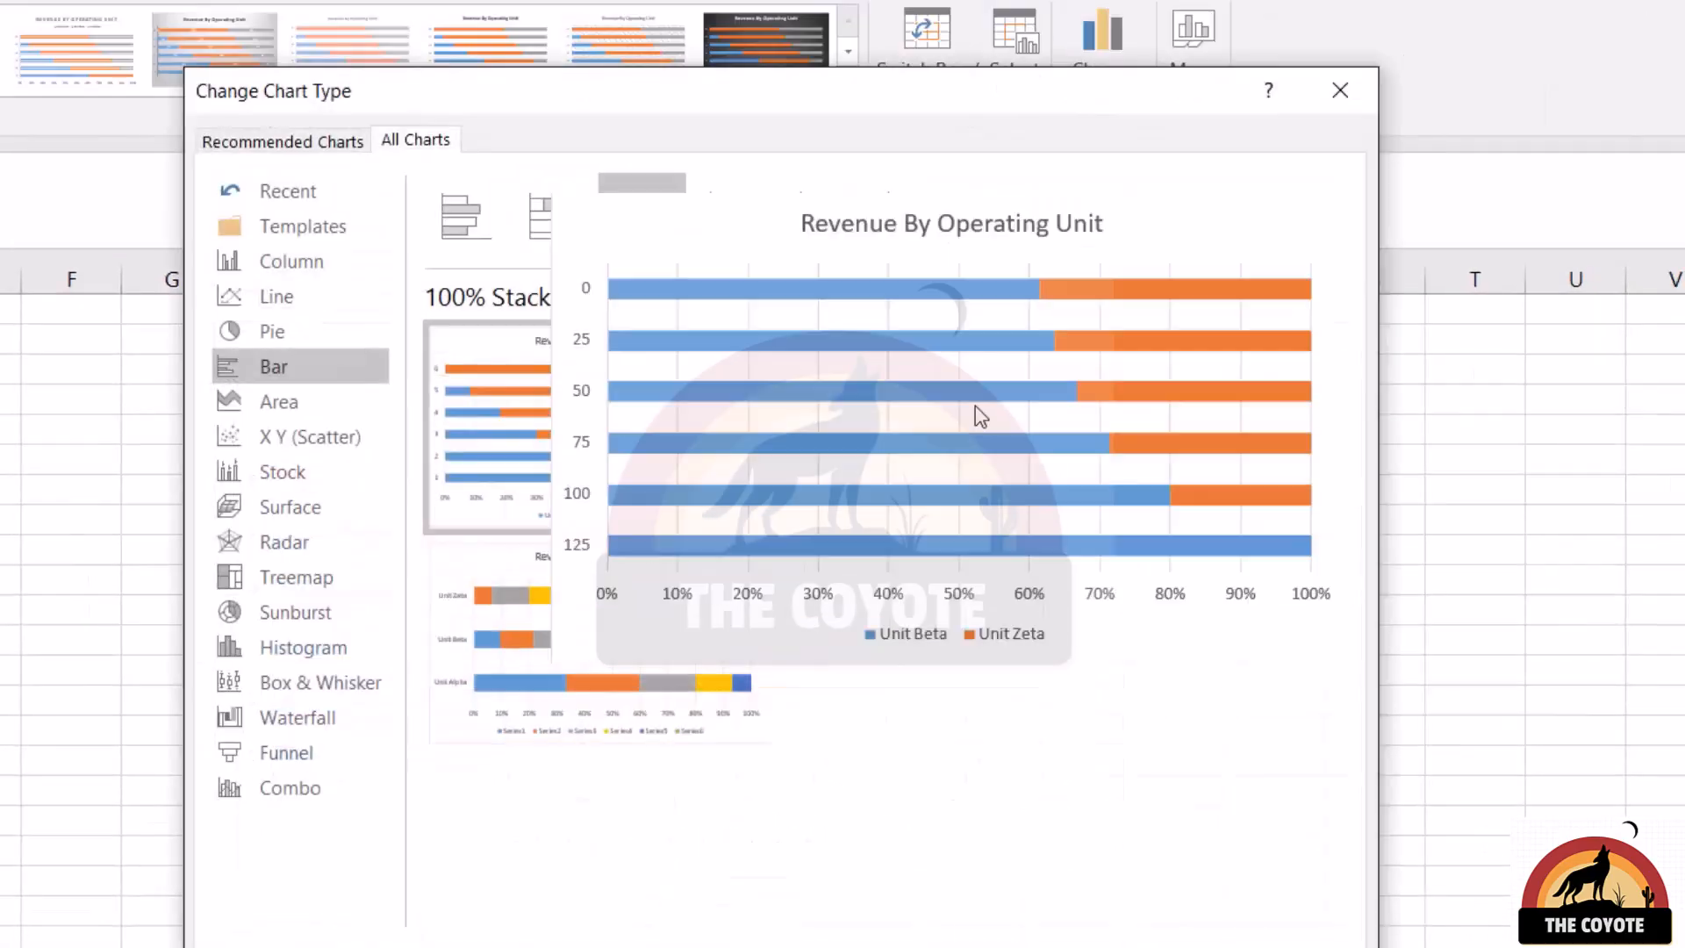
click(745, 232)
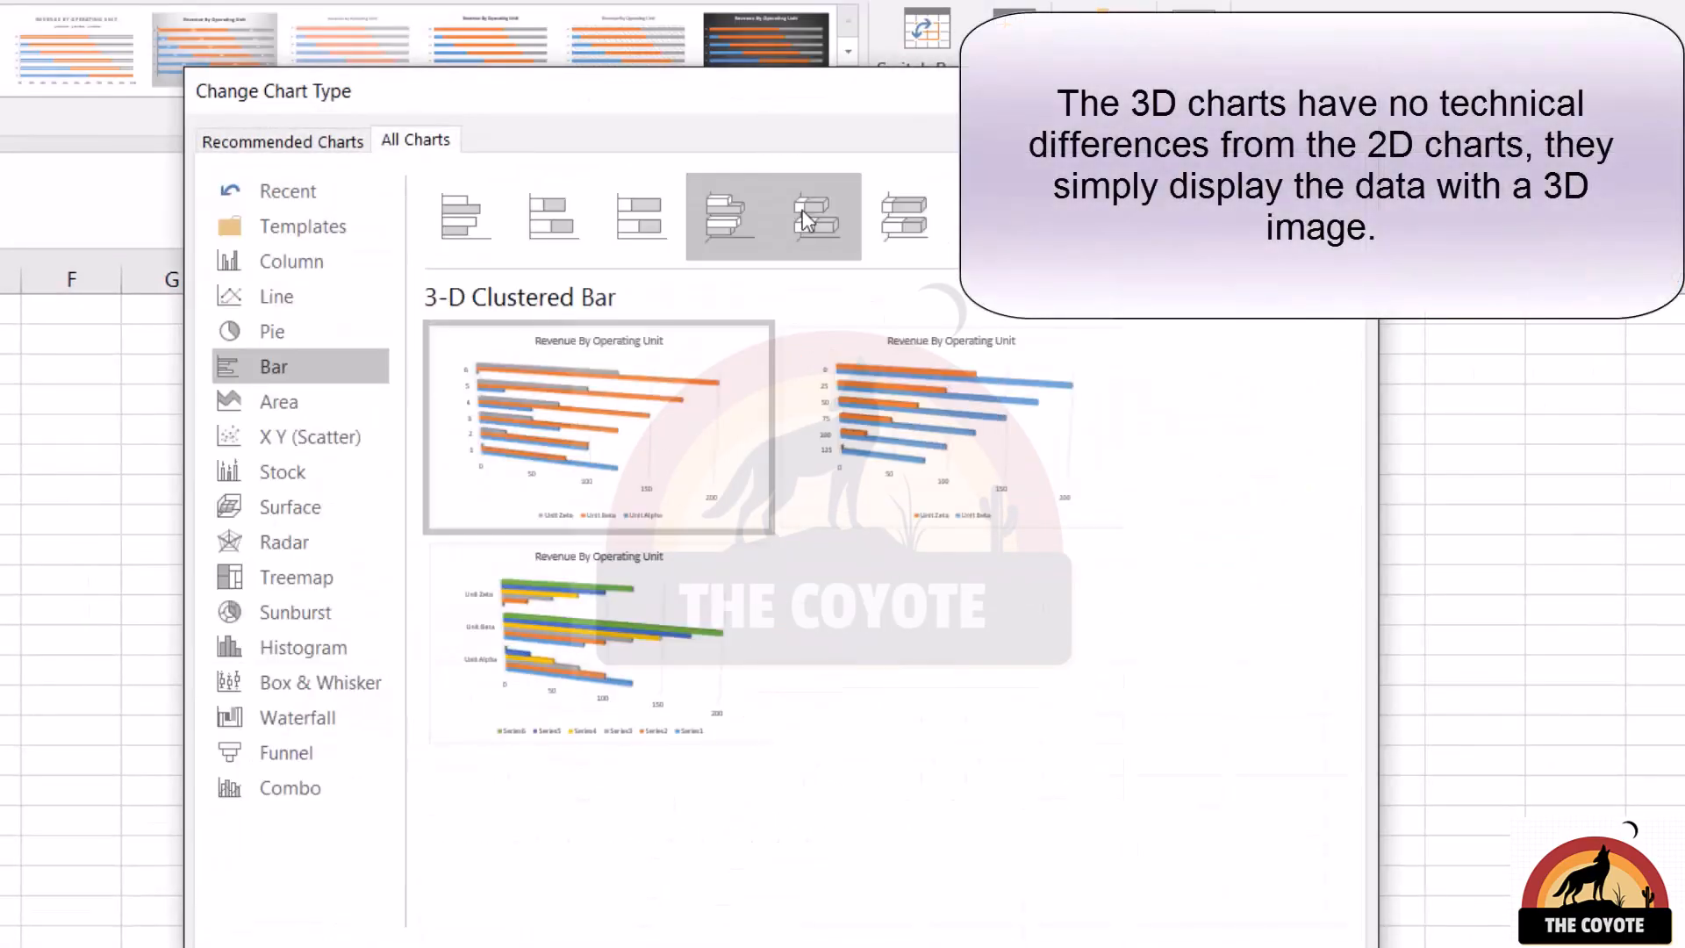
click(811, 213)
mouse_move(629, 371)
click(905, 186)
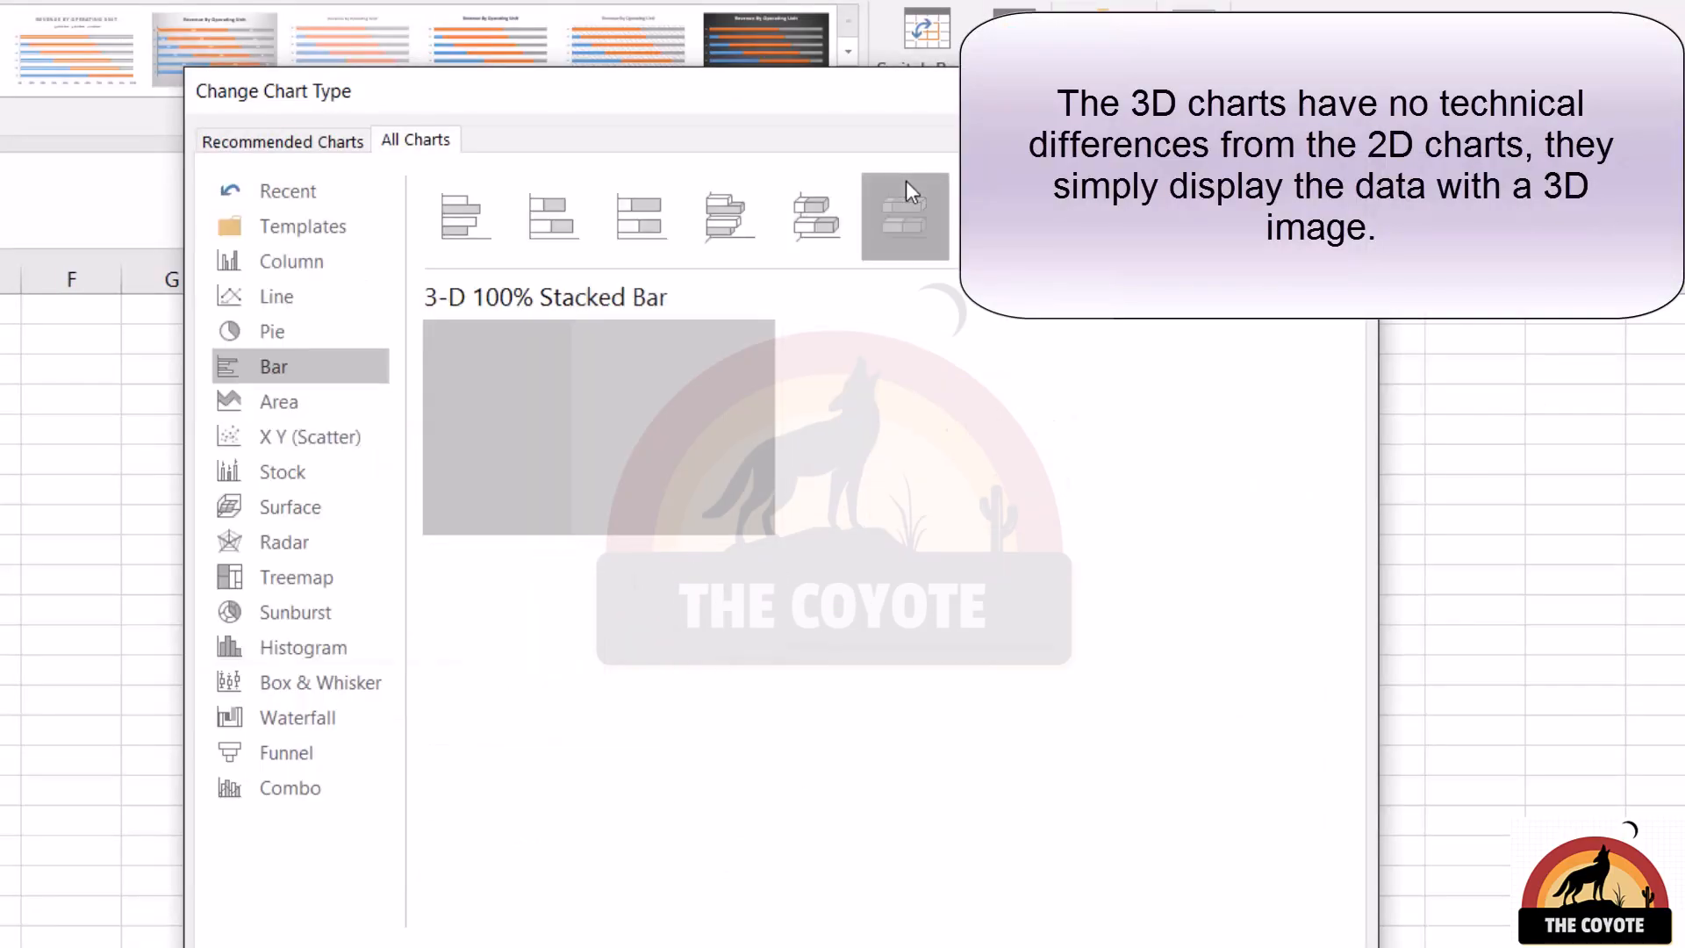
mouse_move(551, 433)
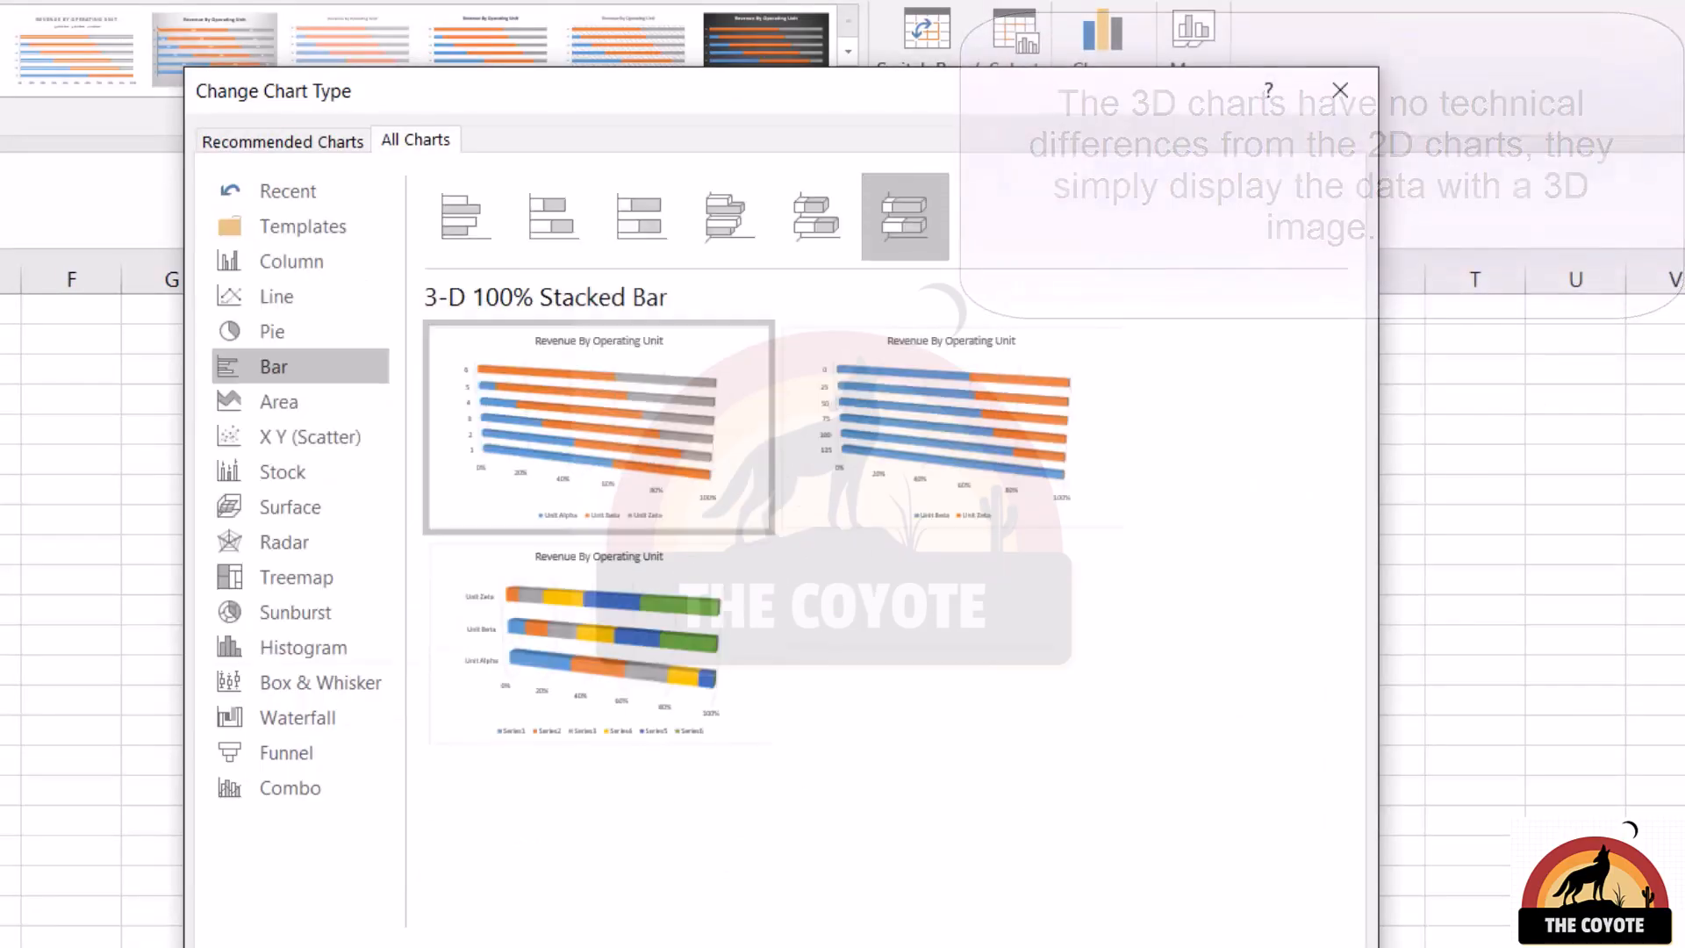
click(1149, 947)
Change the stacked Revenue By Operating Unit chart to the 3-D Stacked Bar type
scroll(1170, 851, up, 3)
click(1097, 70)
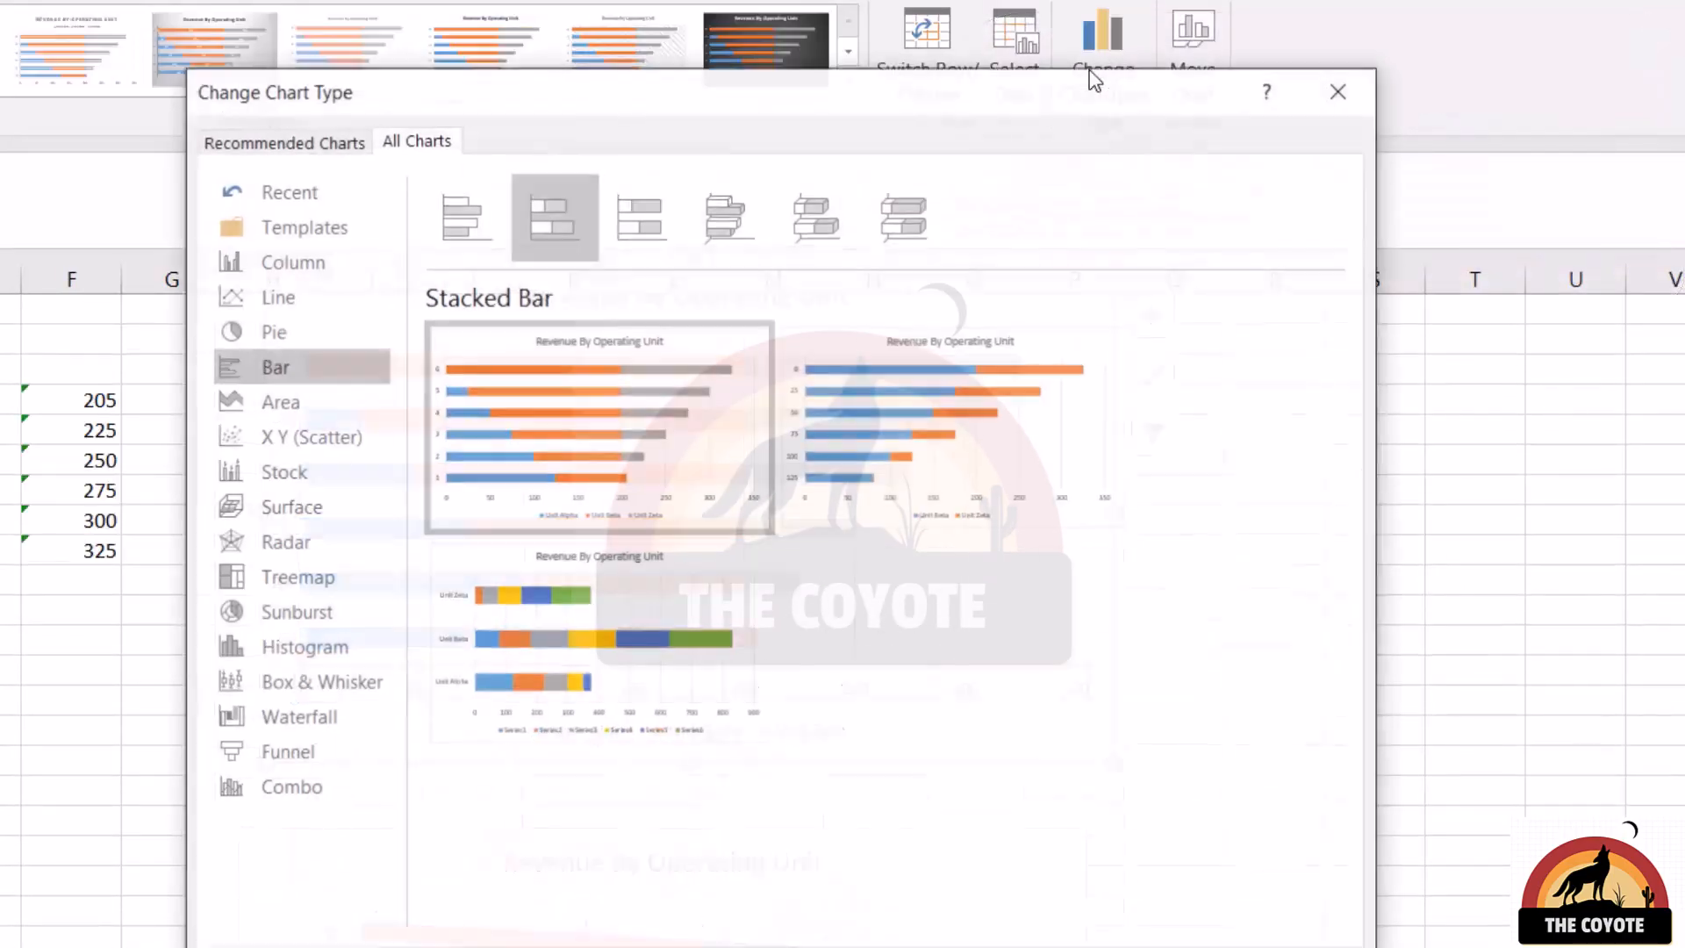
click(821, 218)
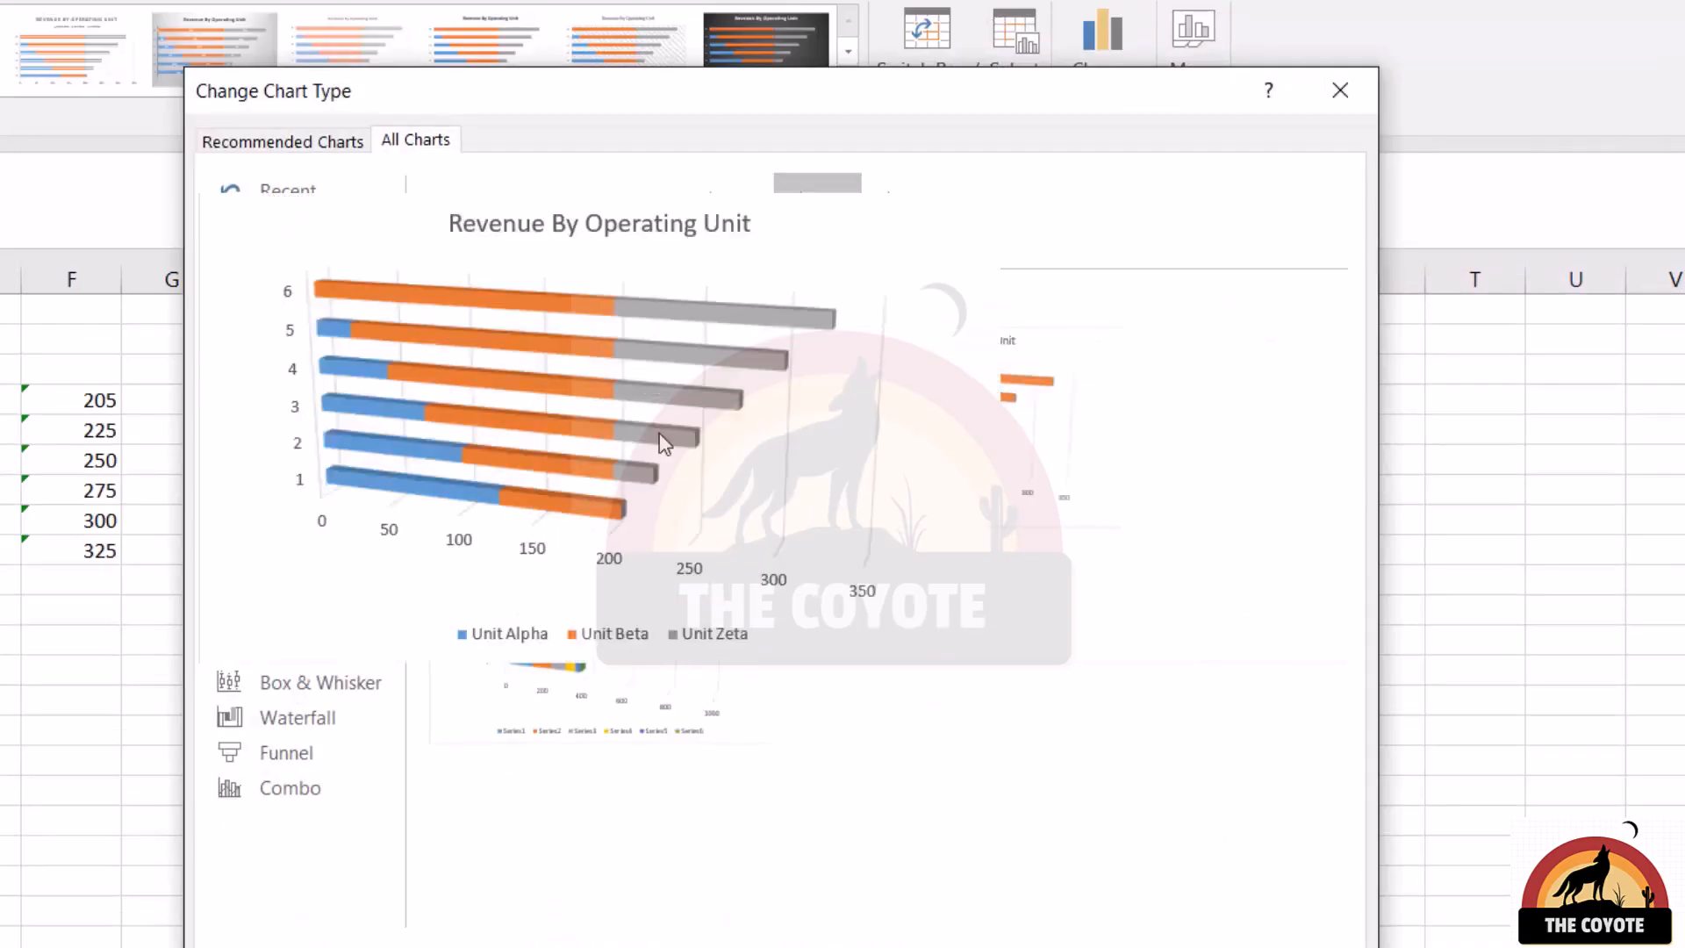
click(1150, 947)
Change the first Test Results chart, with test names as categories, to the 3-D Clustered Bar type
scroll(1178, 797, up, 5)
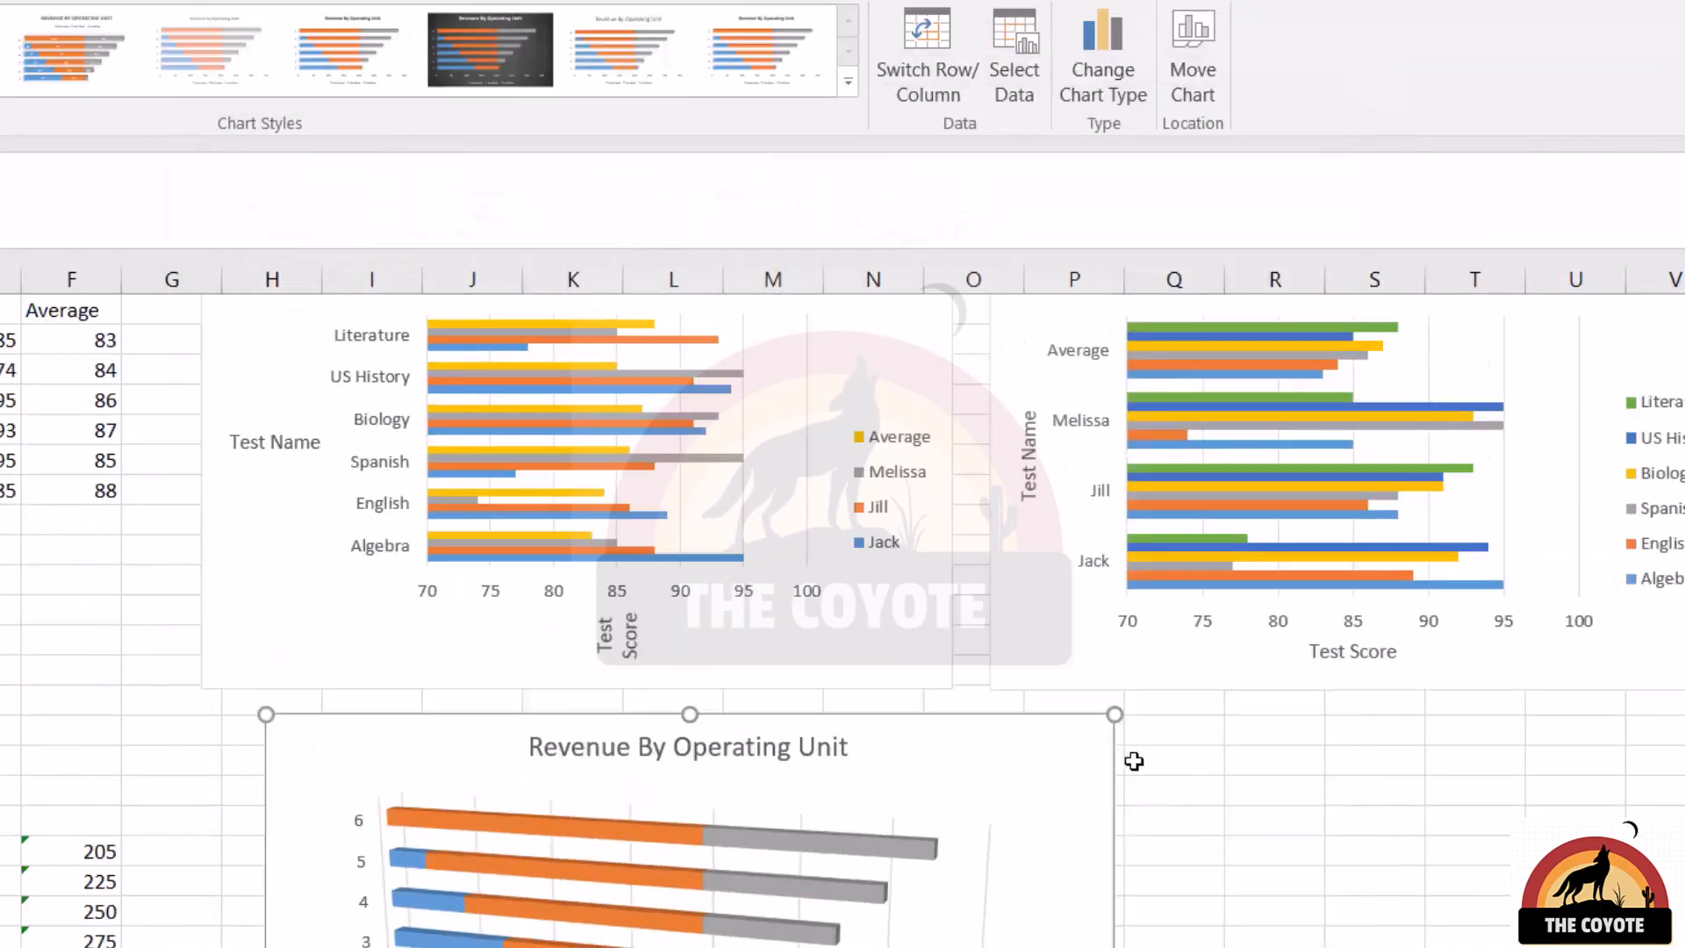
click(816, 651)
click(1120, 41)
click(718, 205)
click(1149, 947)
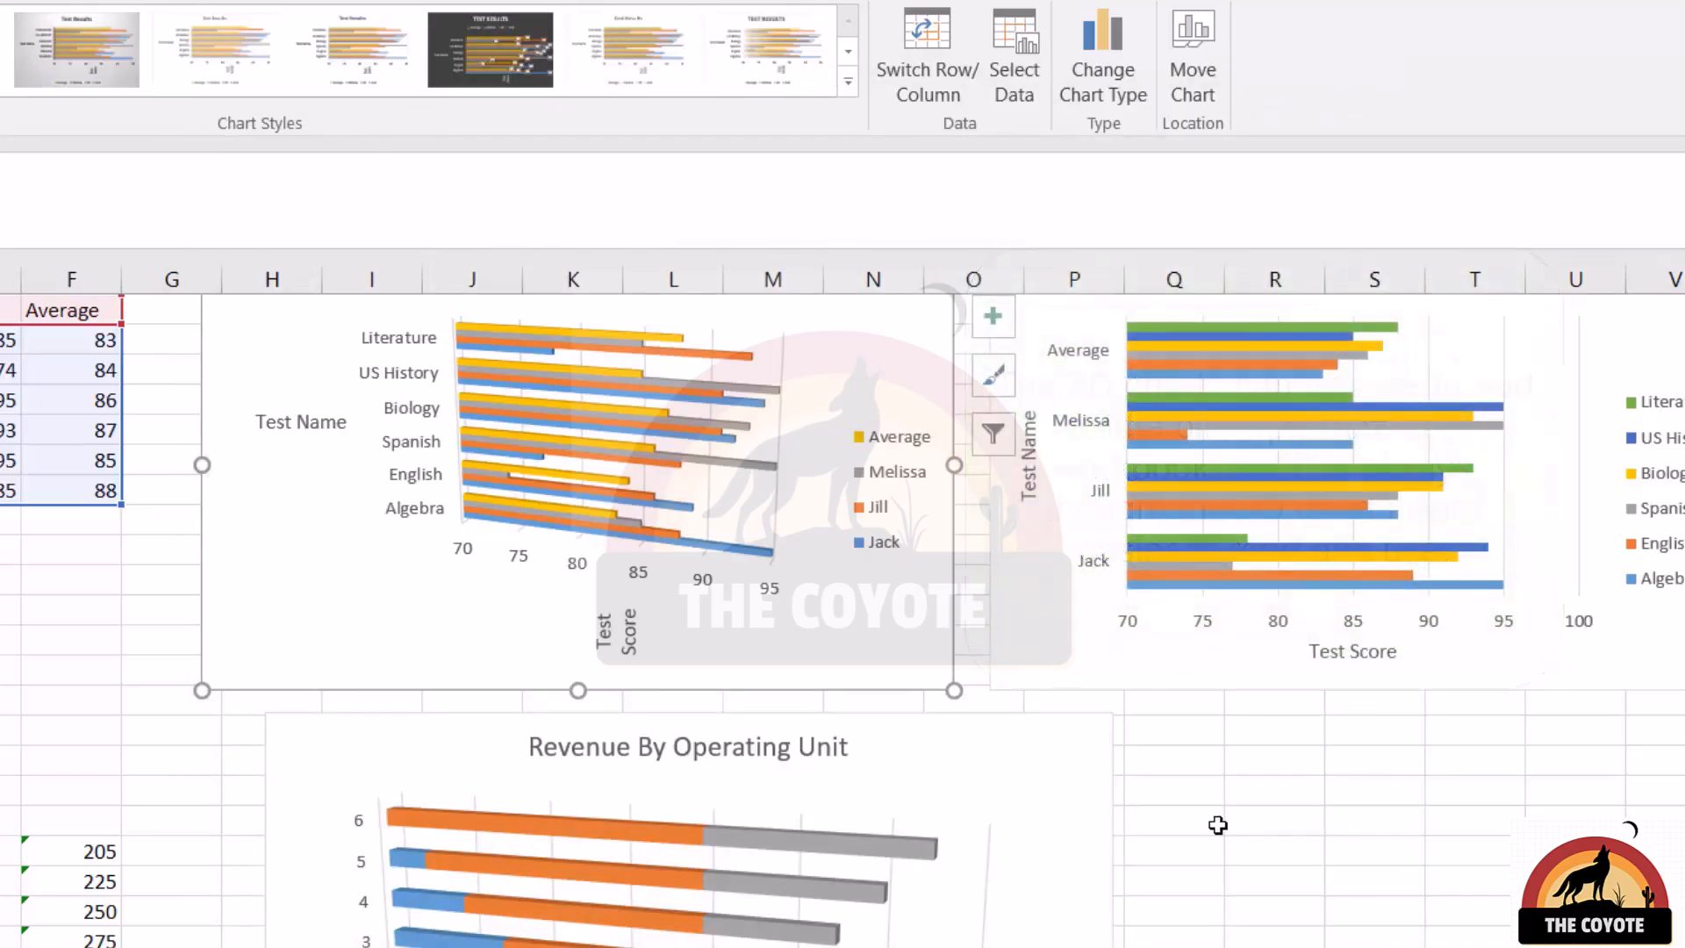
Change the first Test Results chart to the 3-D Clustered Column type
click(1102, 53)
click(349, 265)
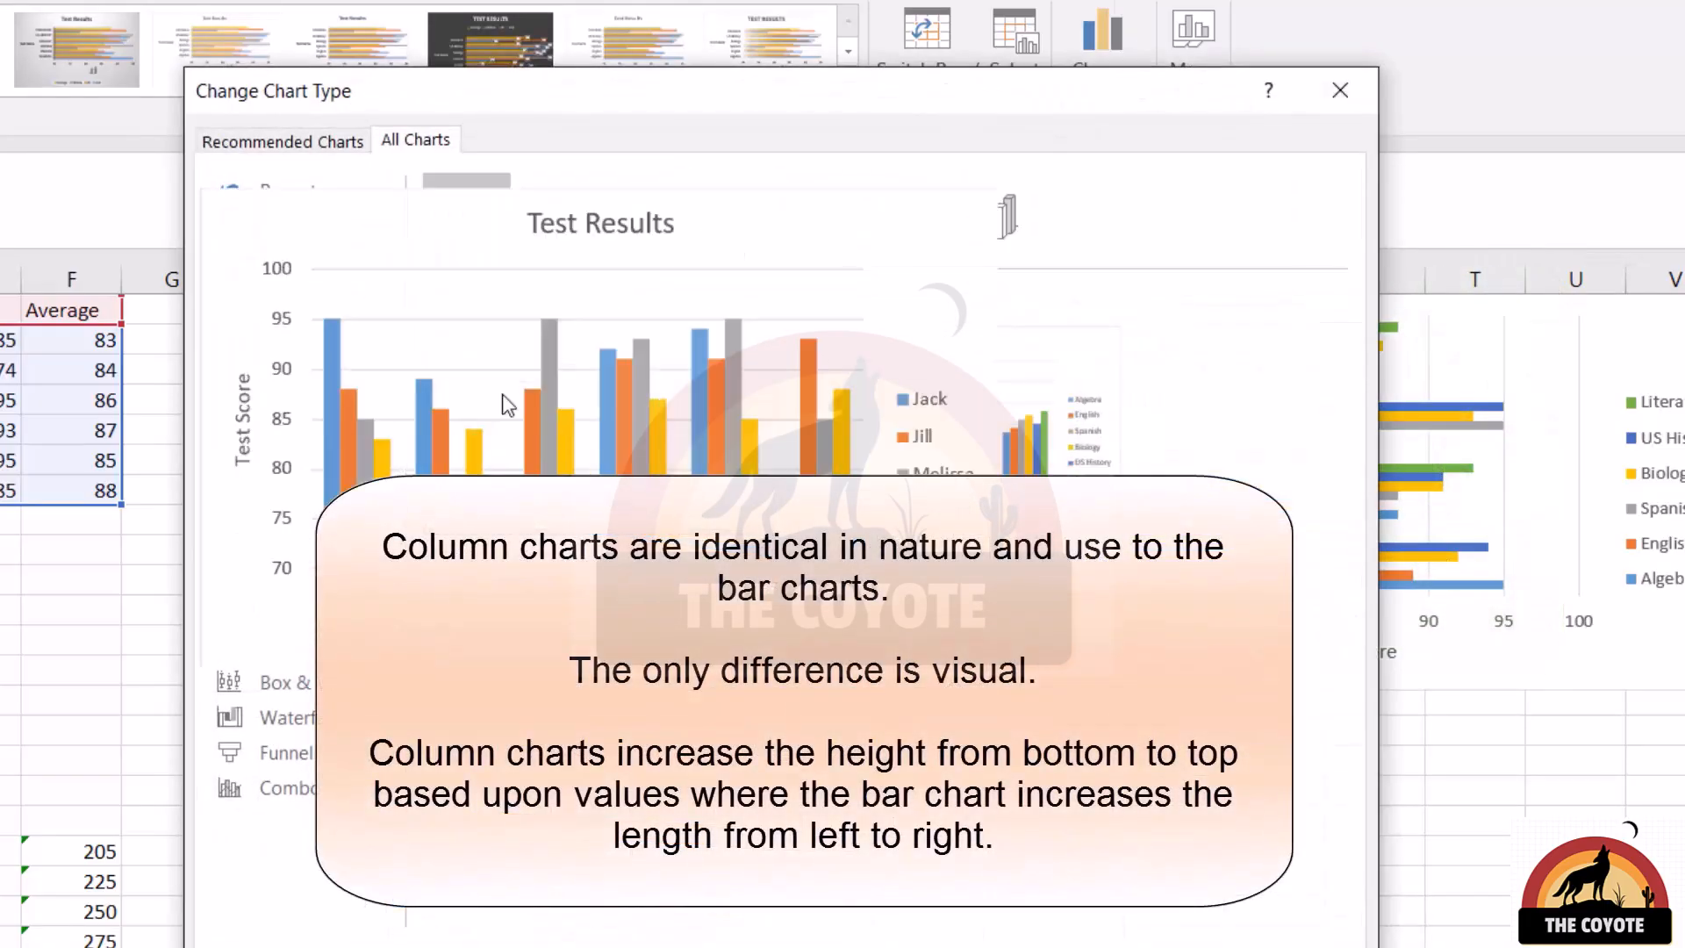
click(786, 234)
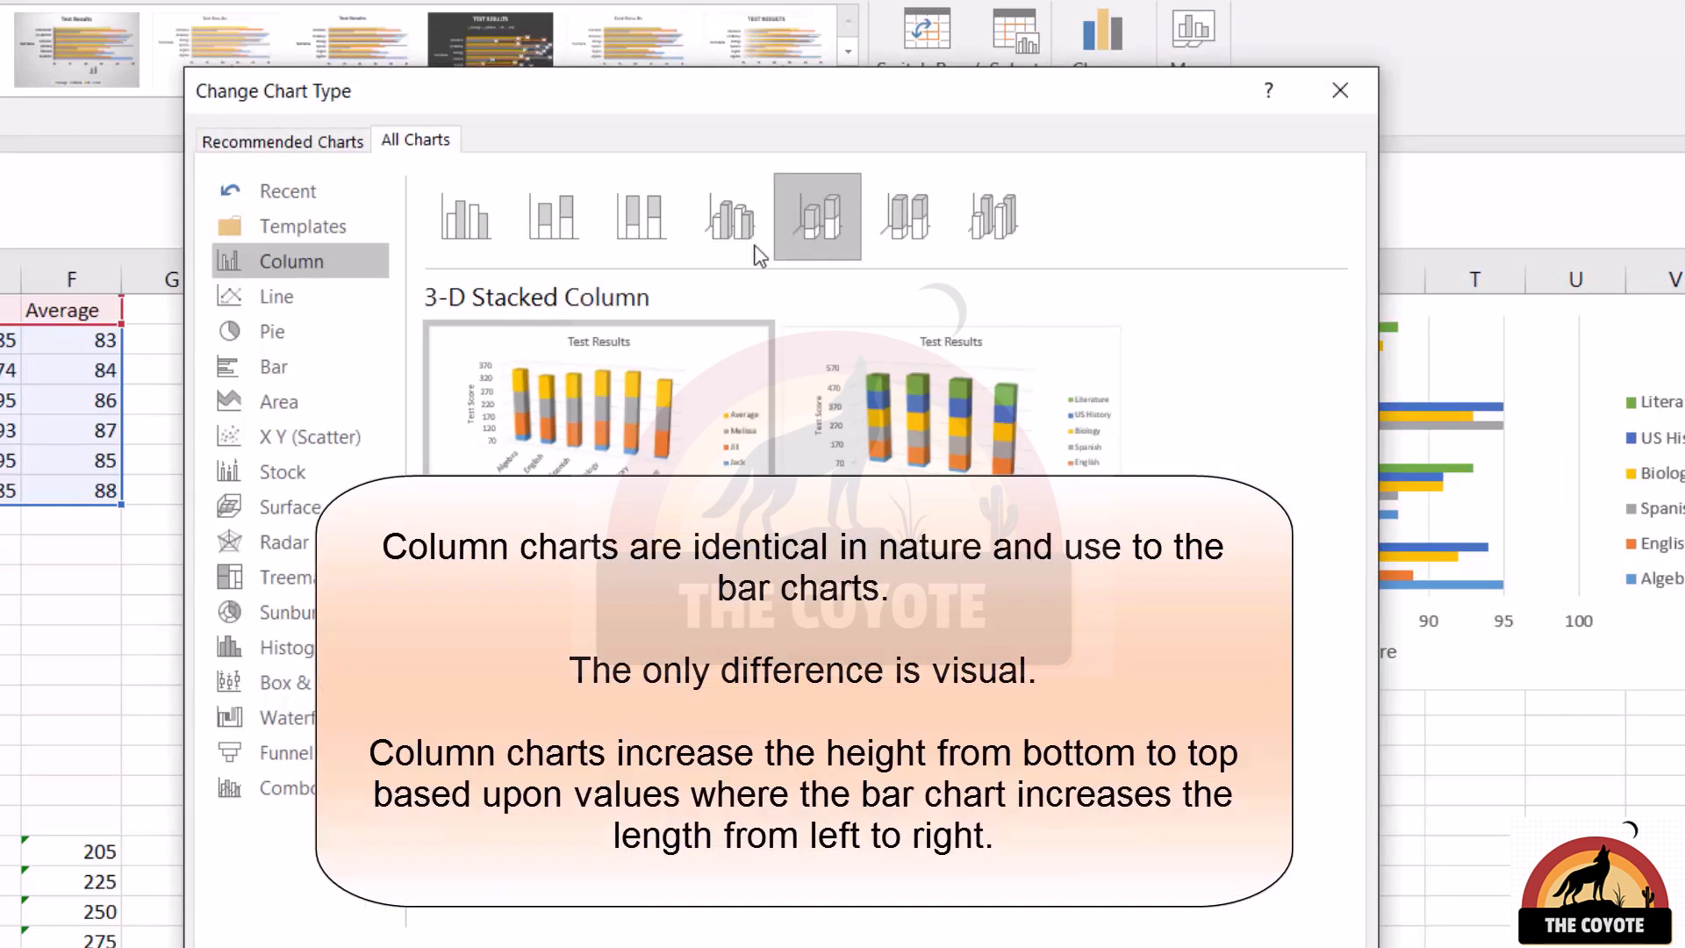
click(733, 226)
key(Return)
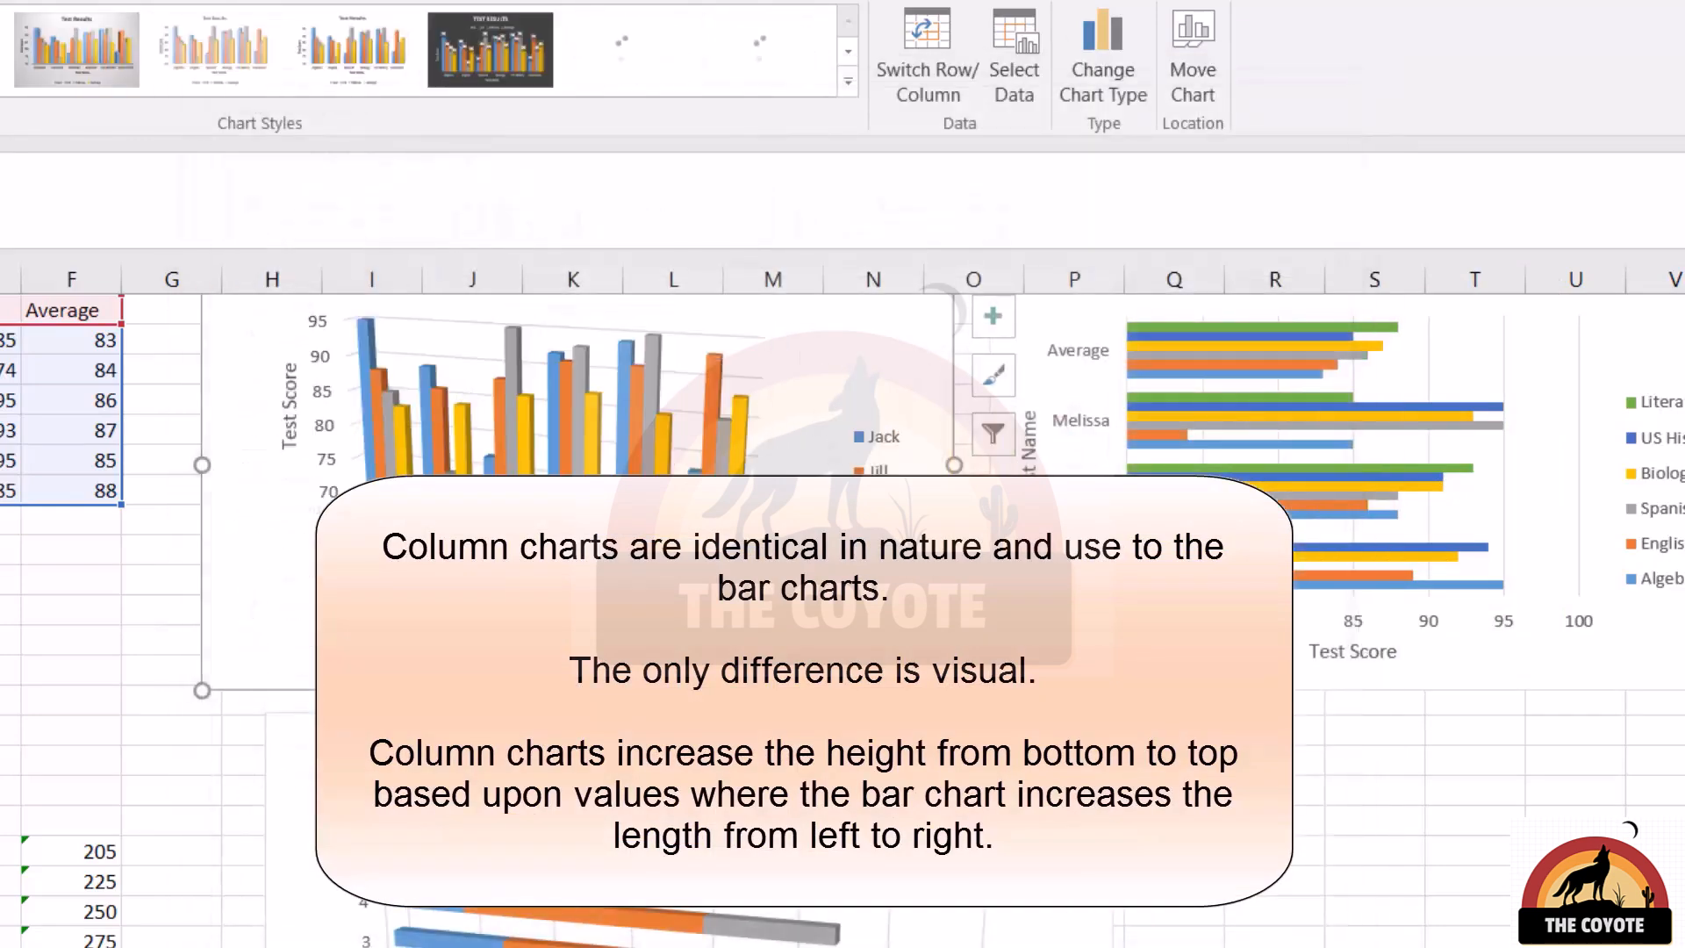
Compare column types for the 3-D stacked Revenue By Operating Unit chart and apply Stacked Column
click(907, 760)
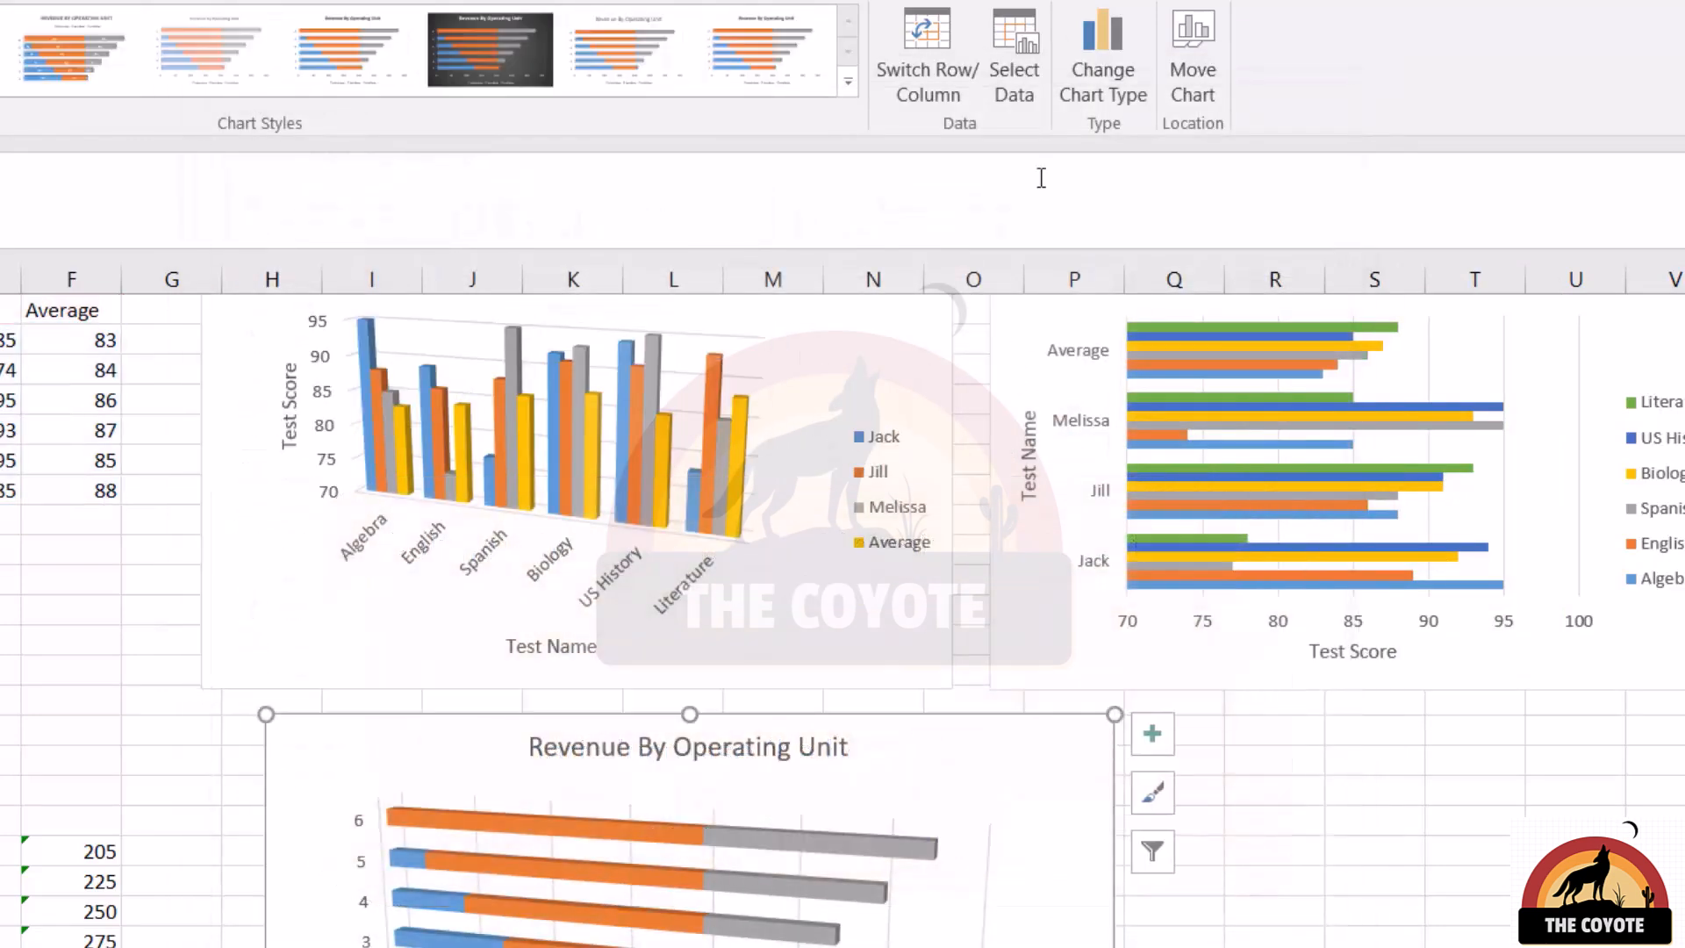
click(1103, 83)
click(292, 260)
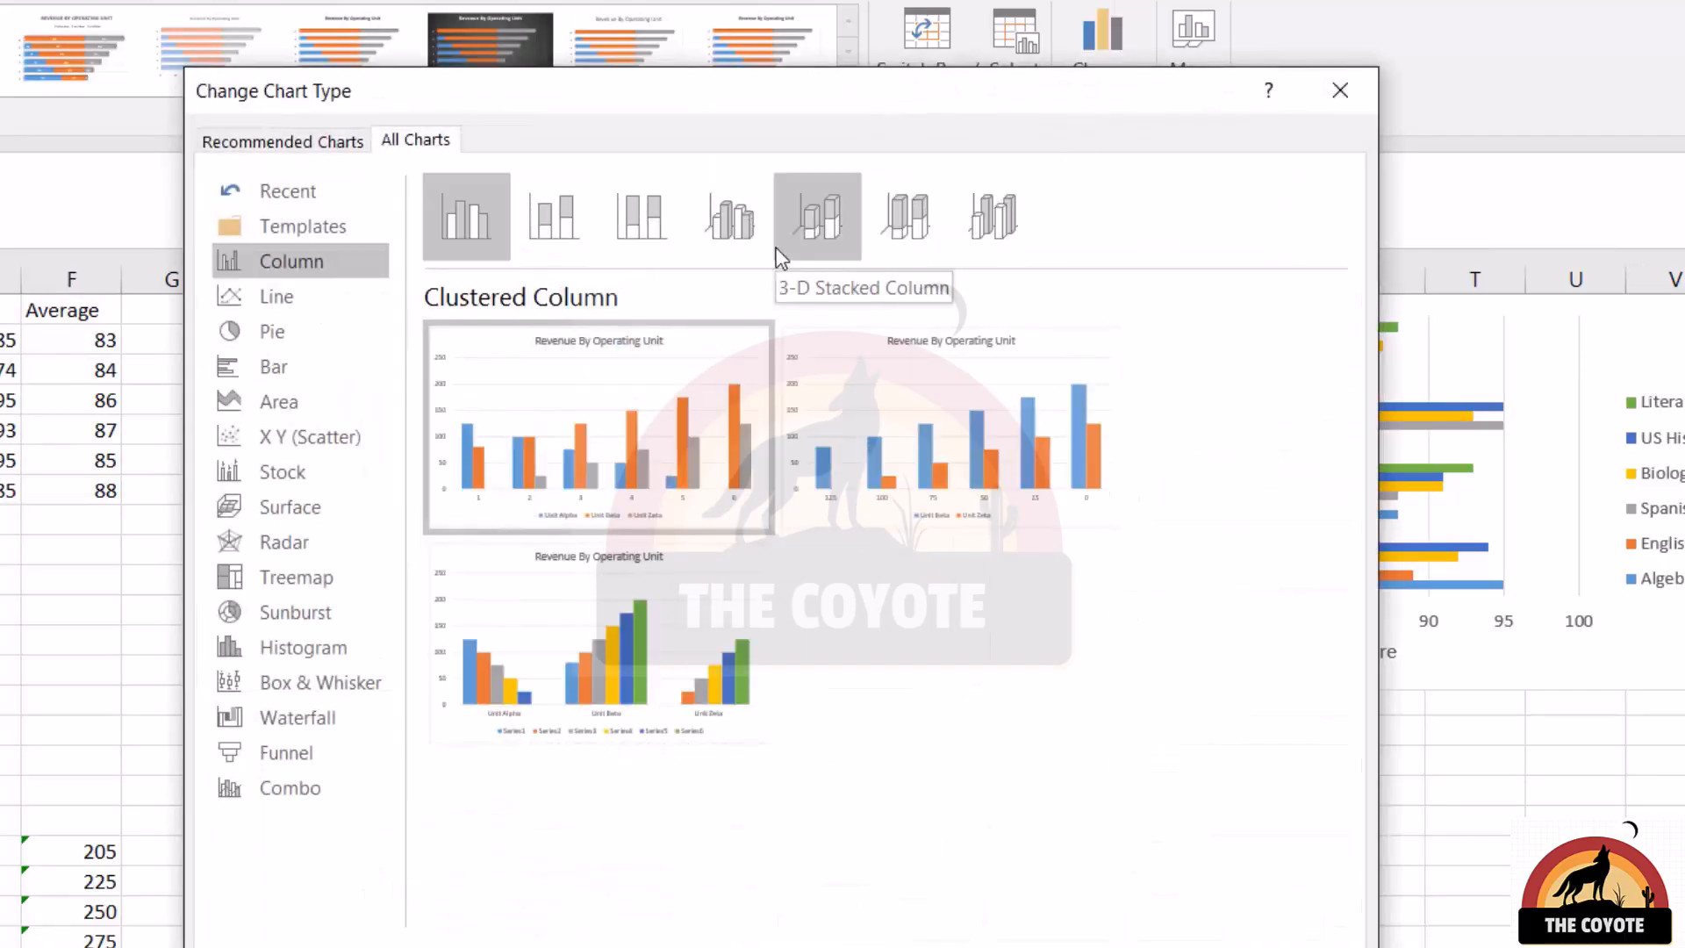
click(552, 215)
click(643, 241)
click(578, 211)
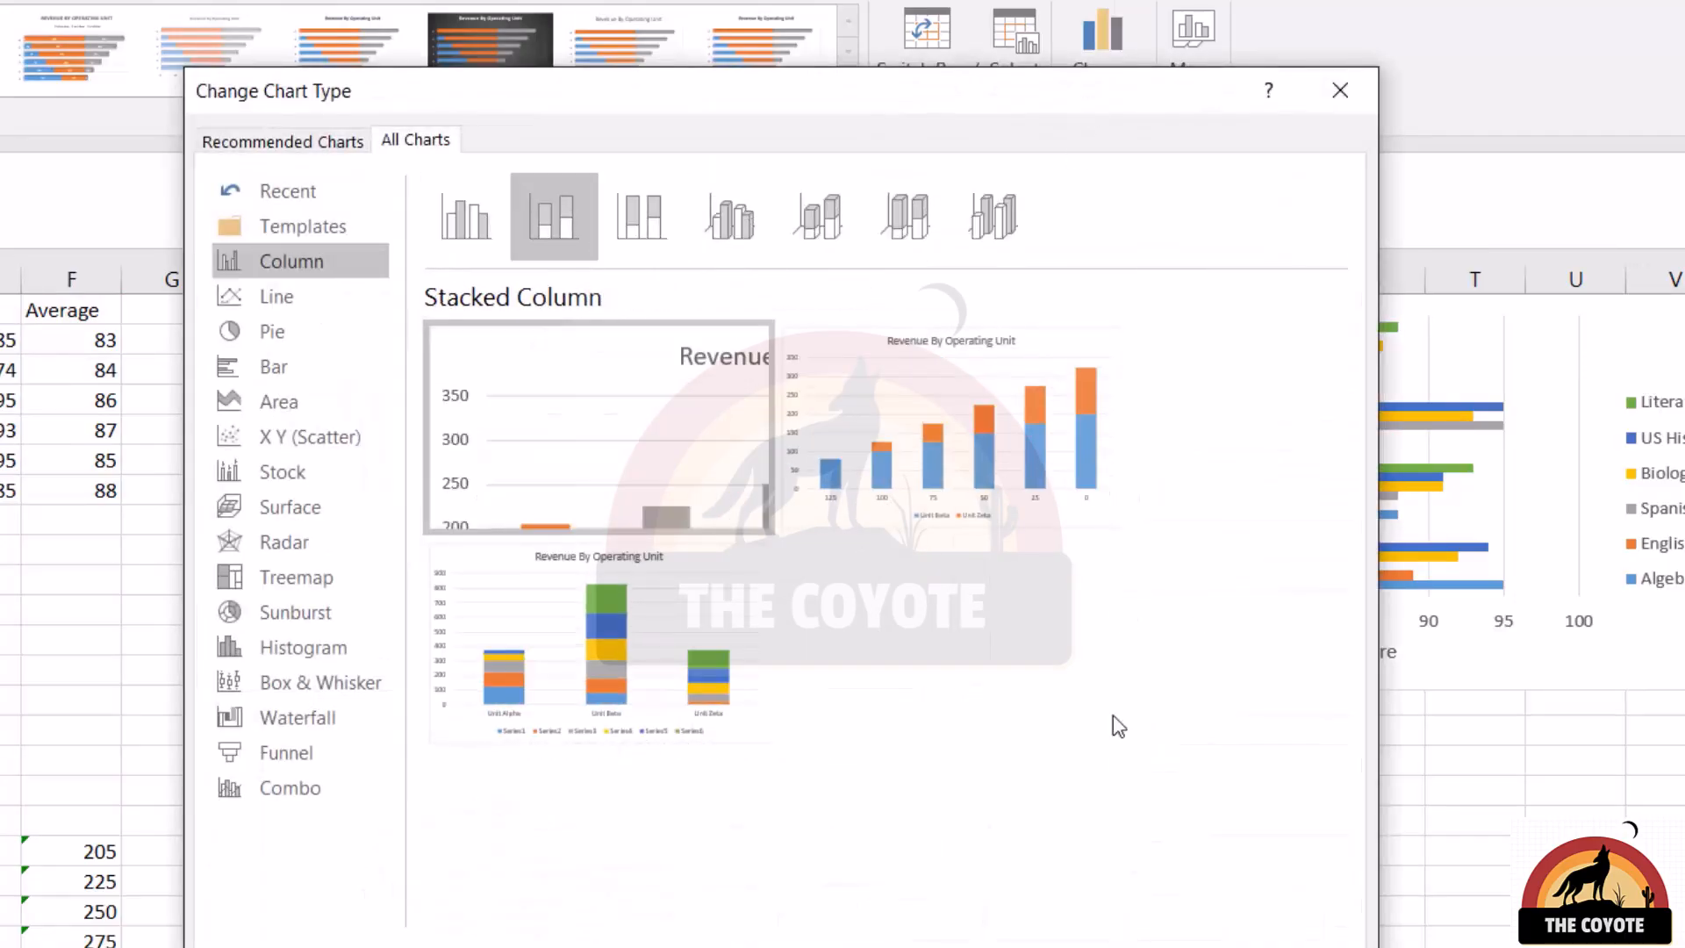
key(Return)
Select the 100% stacked Revenue By Operating Unit chart and choose the Column category as its chart type
scroll(457, 769, down, 5)
click(907, 590)
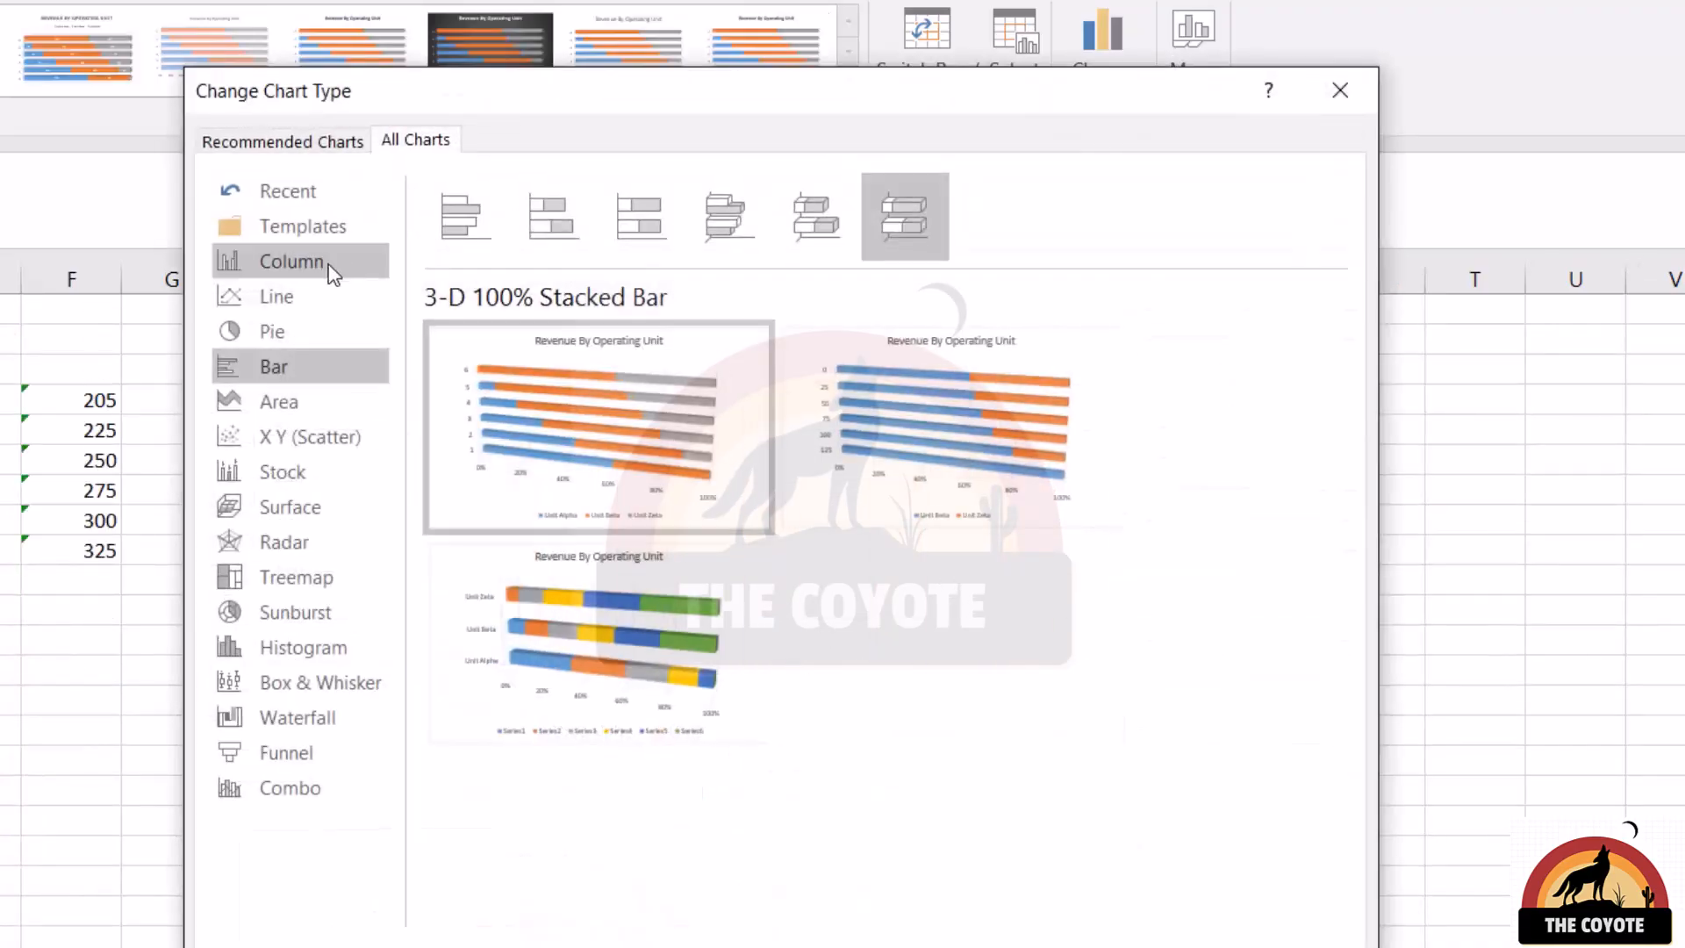
click(330, 268)
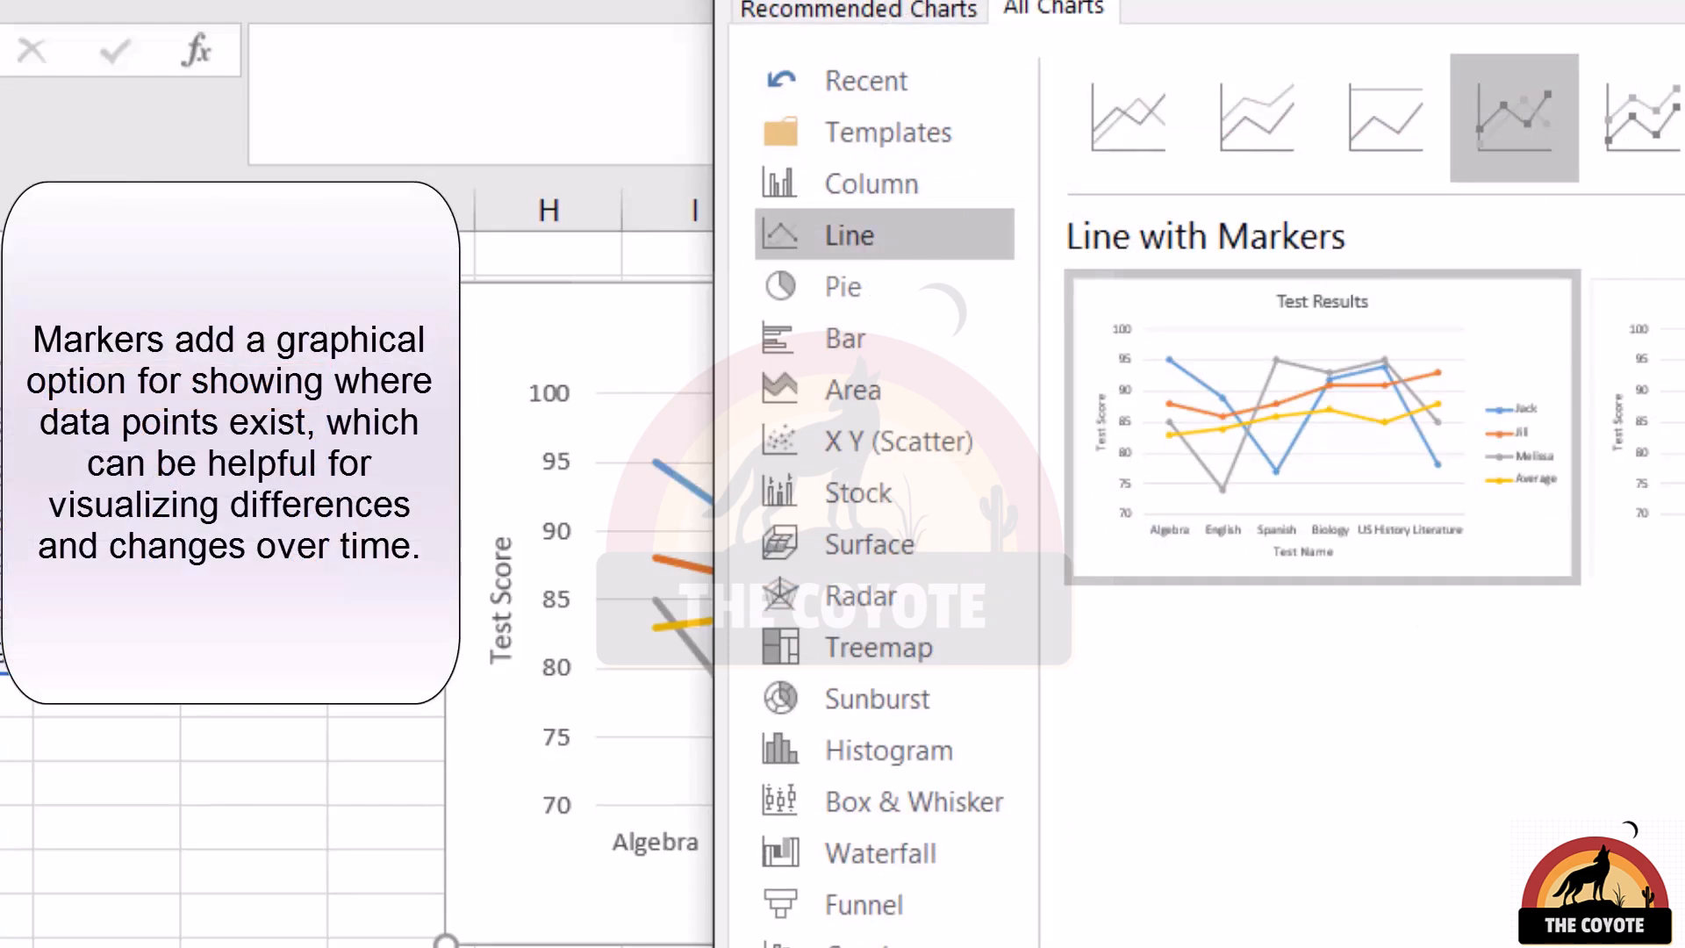
Apply the Line with Markers type to the Test Results chart on the LineCharts sheet
click(1681, 945)
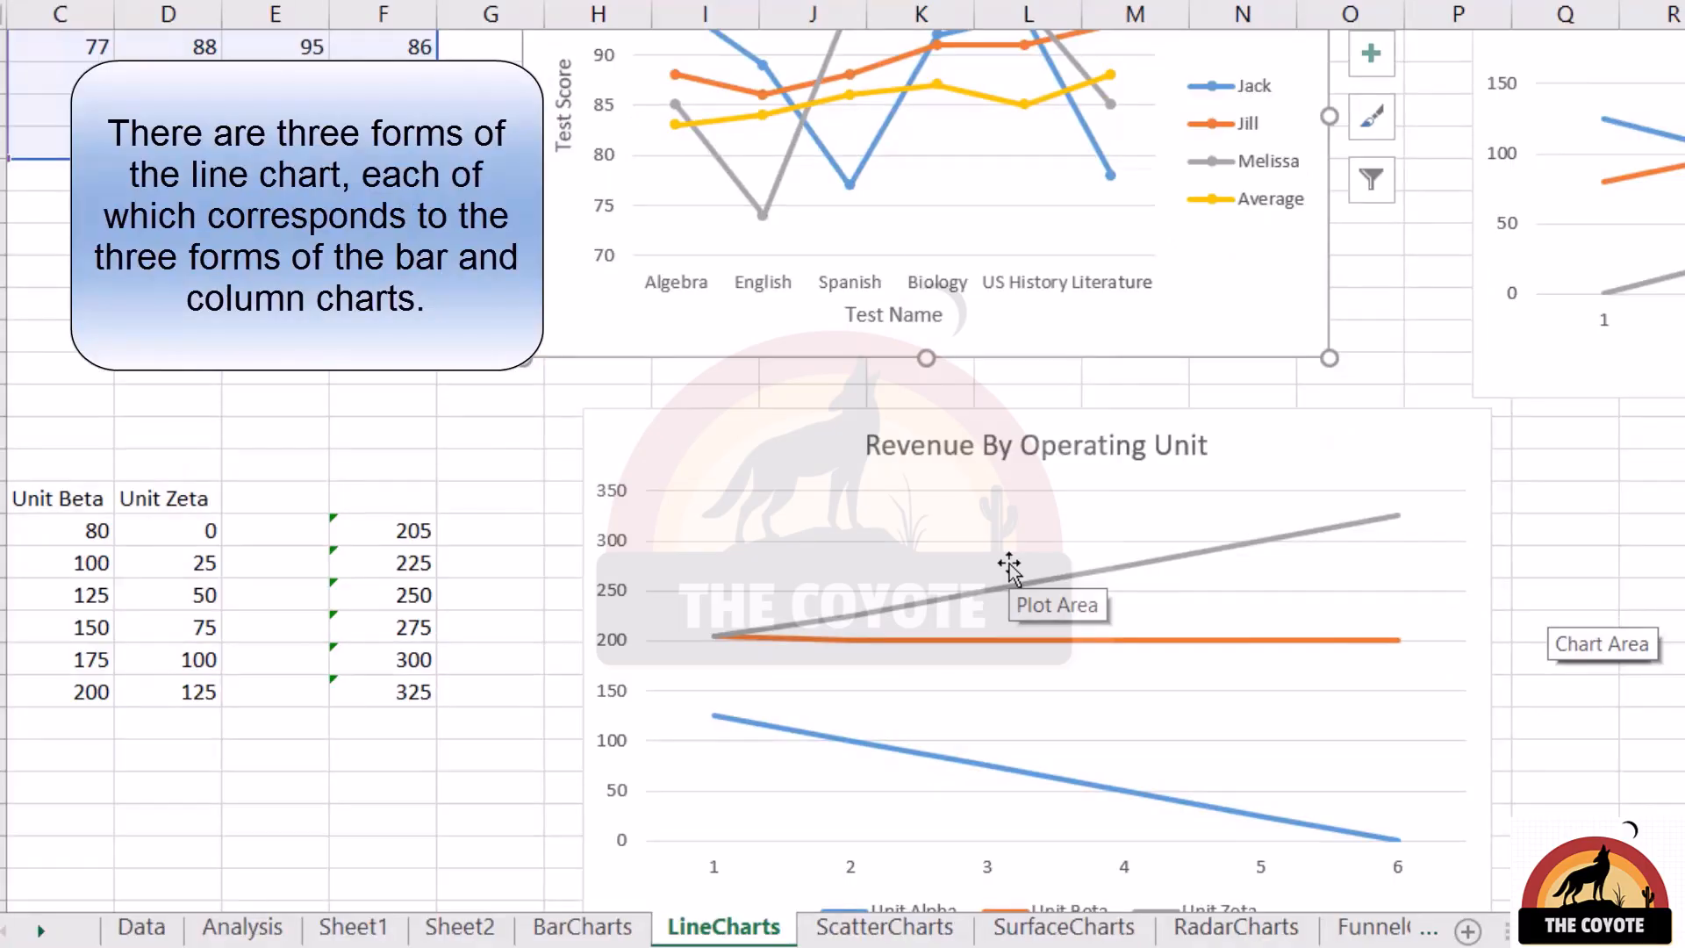
Compare the standard Revenue line chart with the stacked Revenue By Operating Unit line chart, inspecting how the stacked Unit Alpha, Beta and Zeta lines add up
scroll(1009, 569, up, 2)
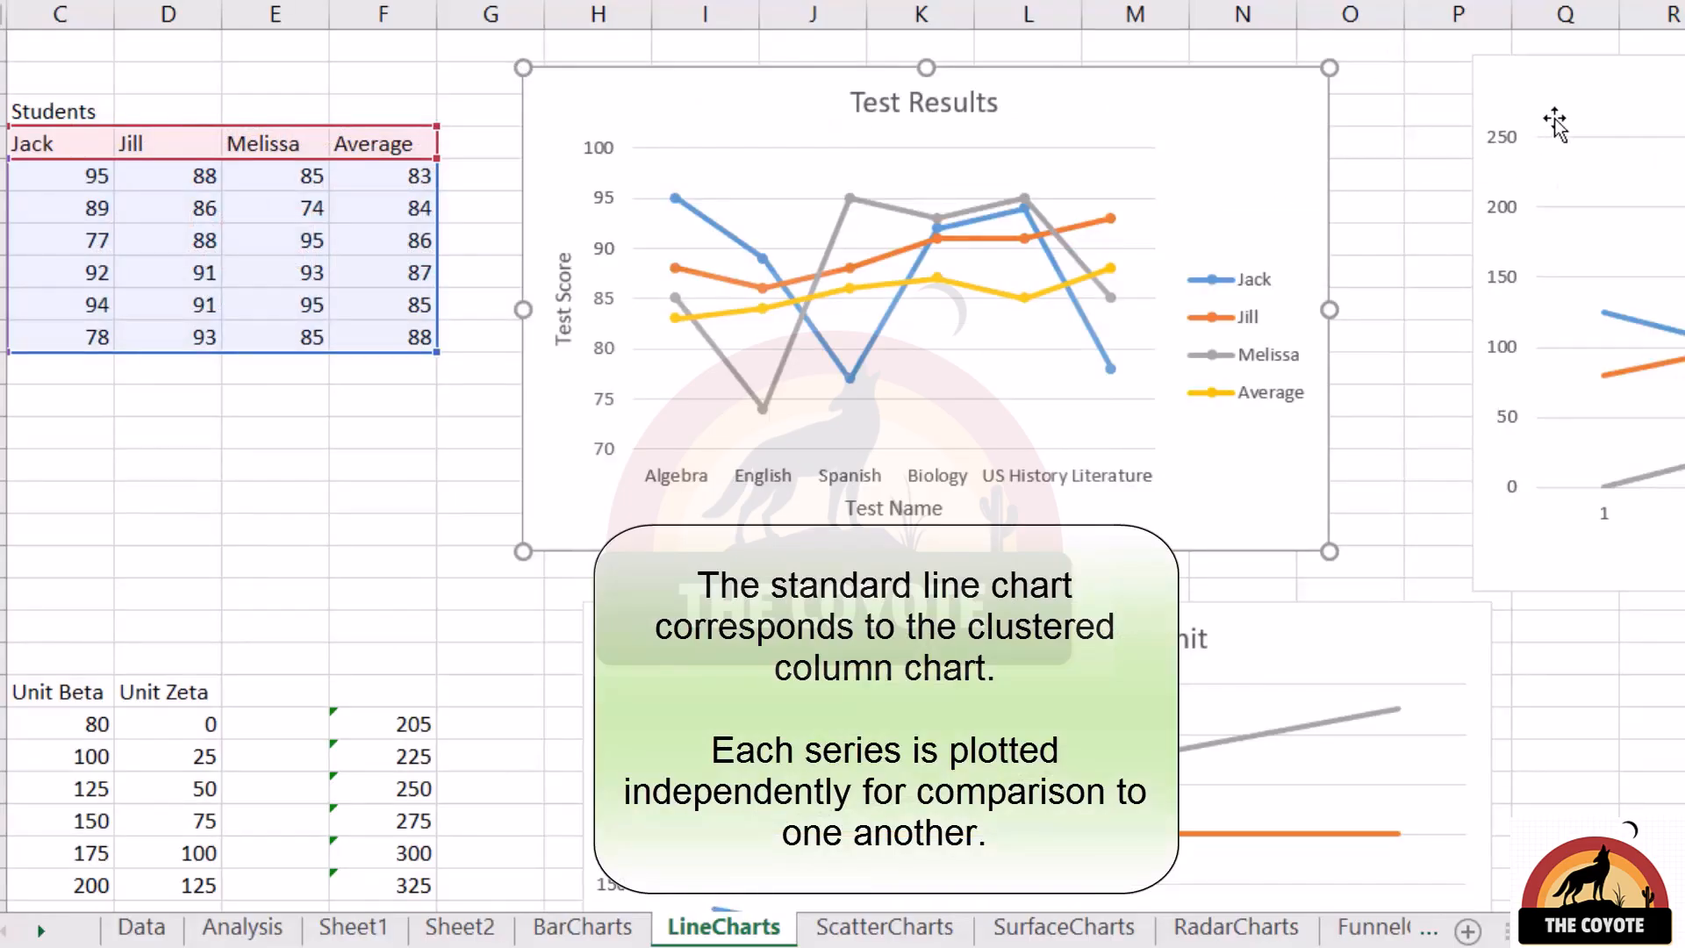
click(1482, 175)
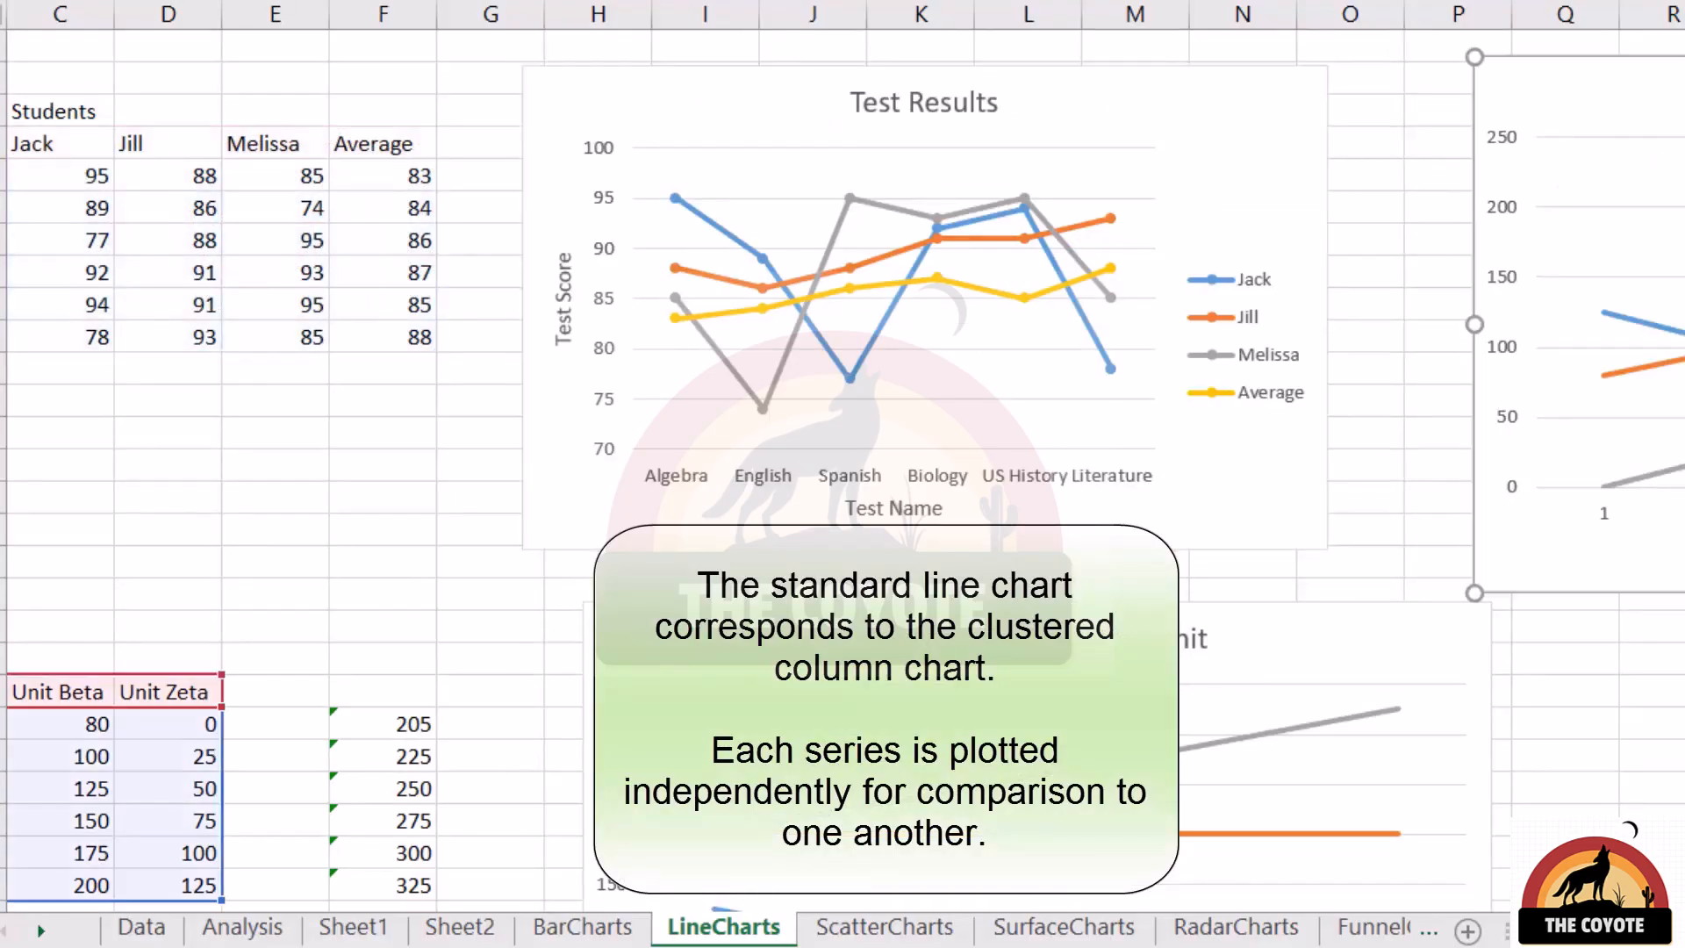
scroll(1606, 474, down, 3)
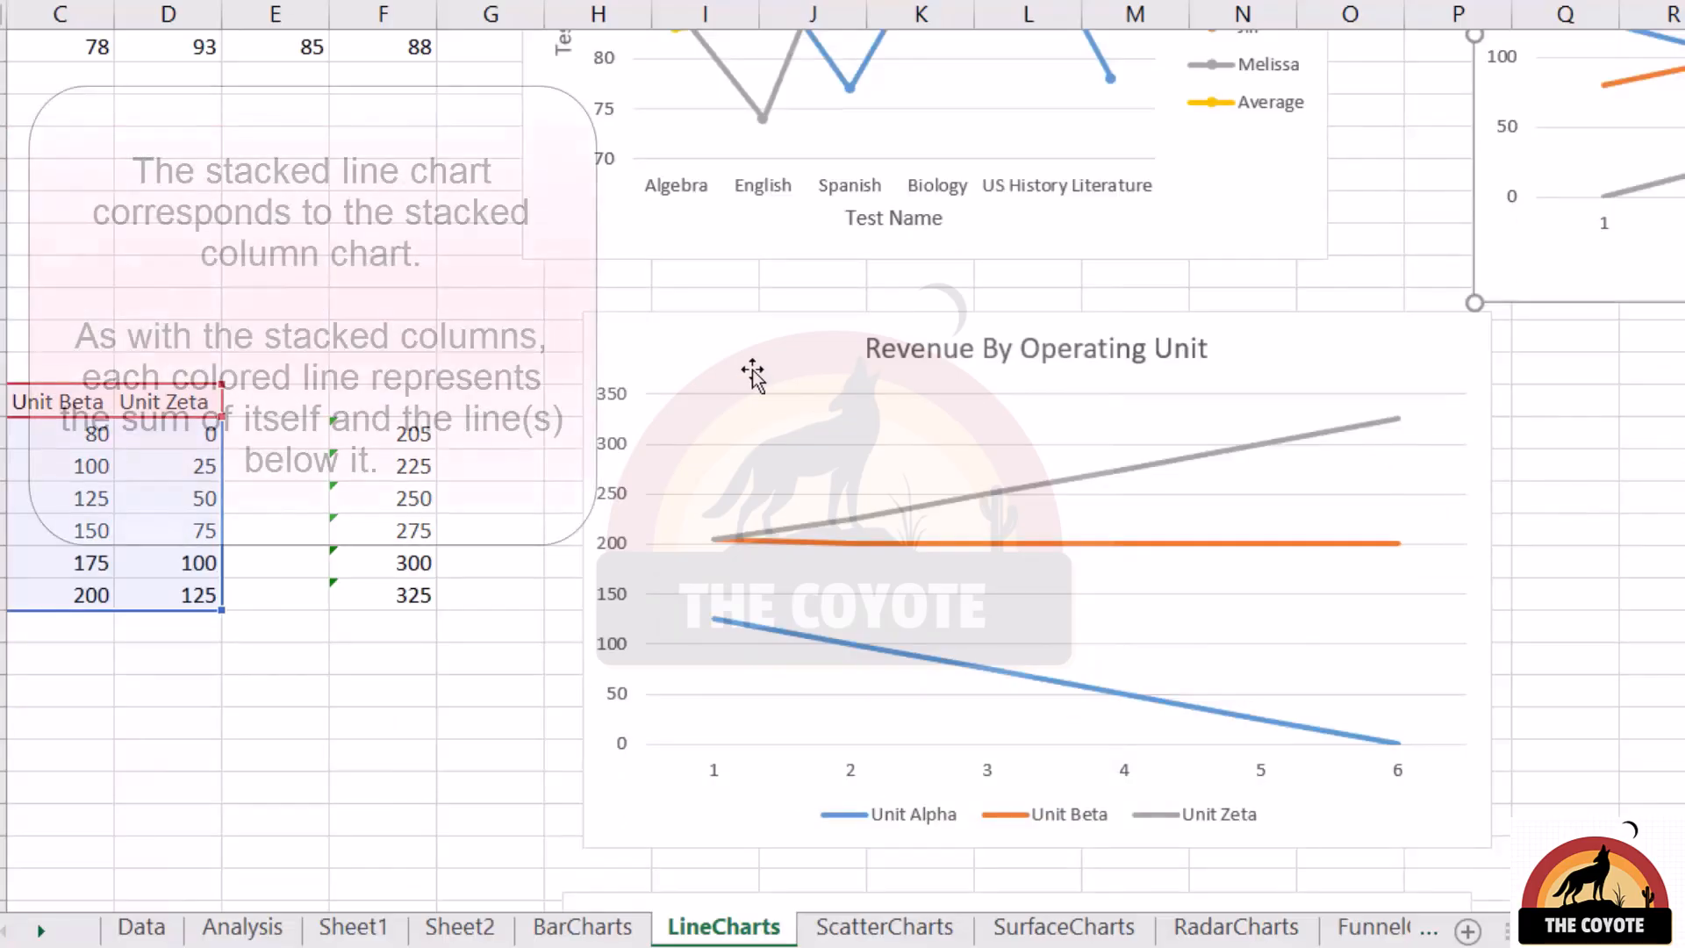
click(776, 373)
scroll(1444, 575, down, 1)
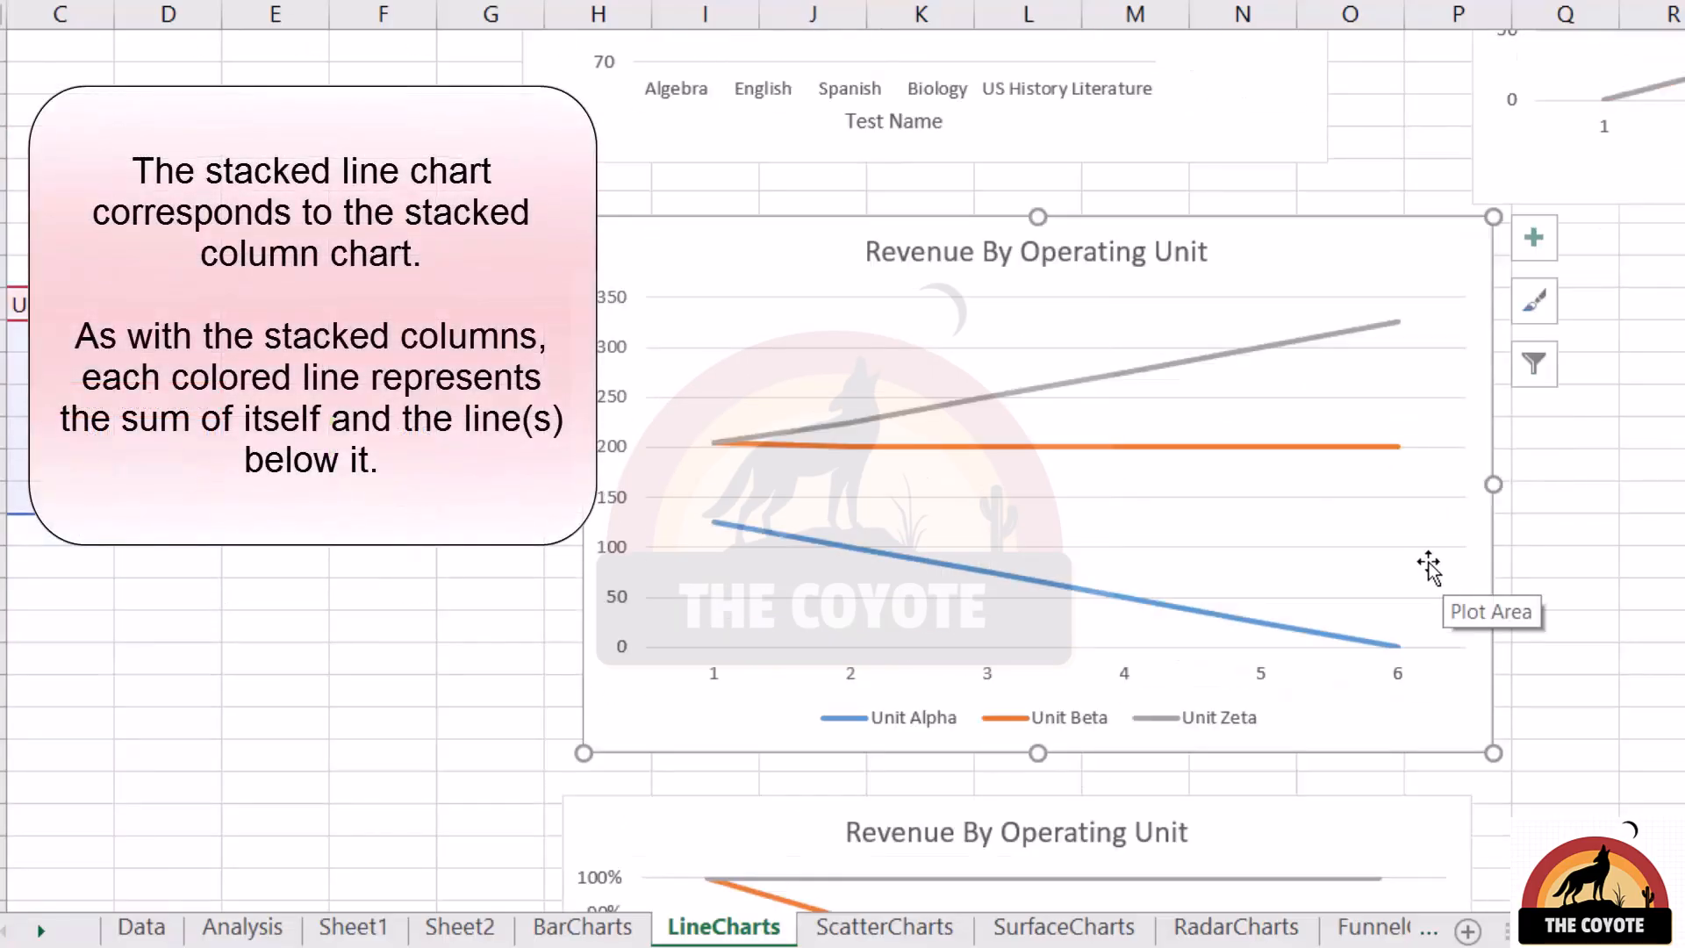
scroll(1428, 566, down, 1)
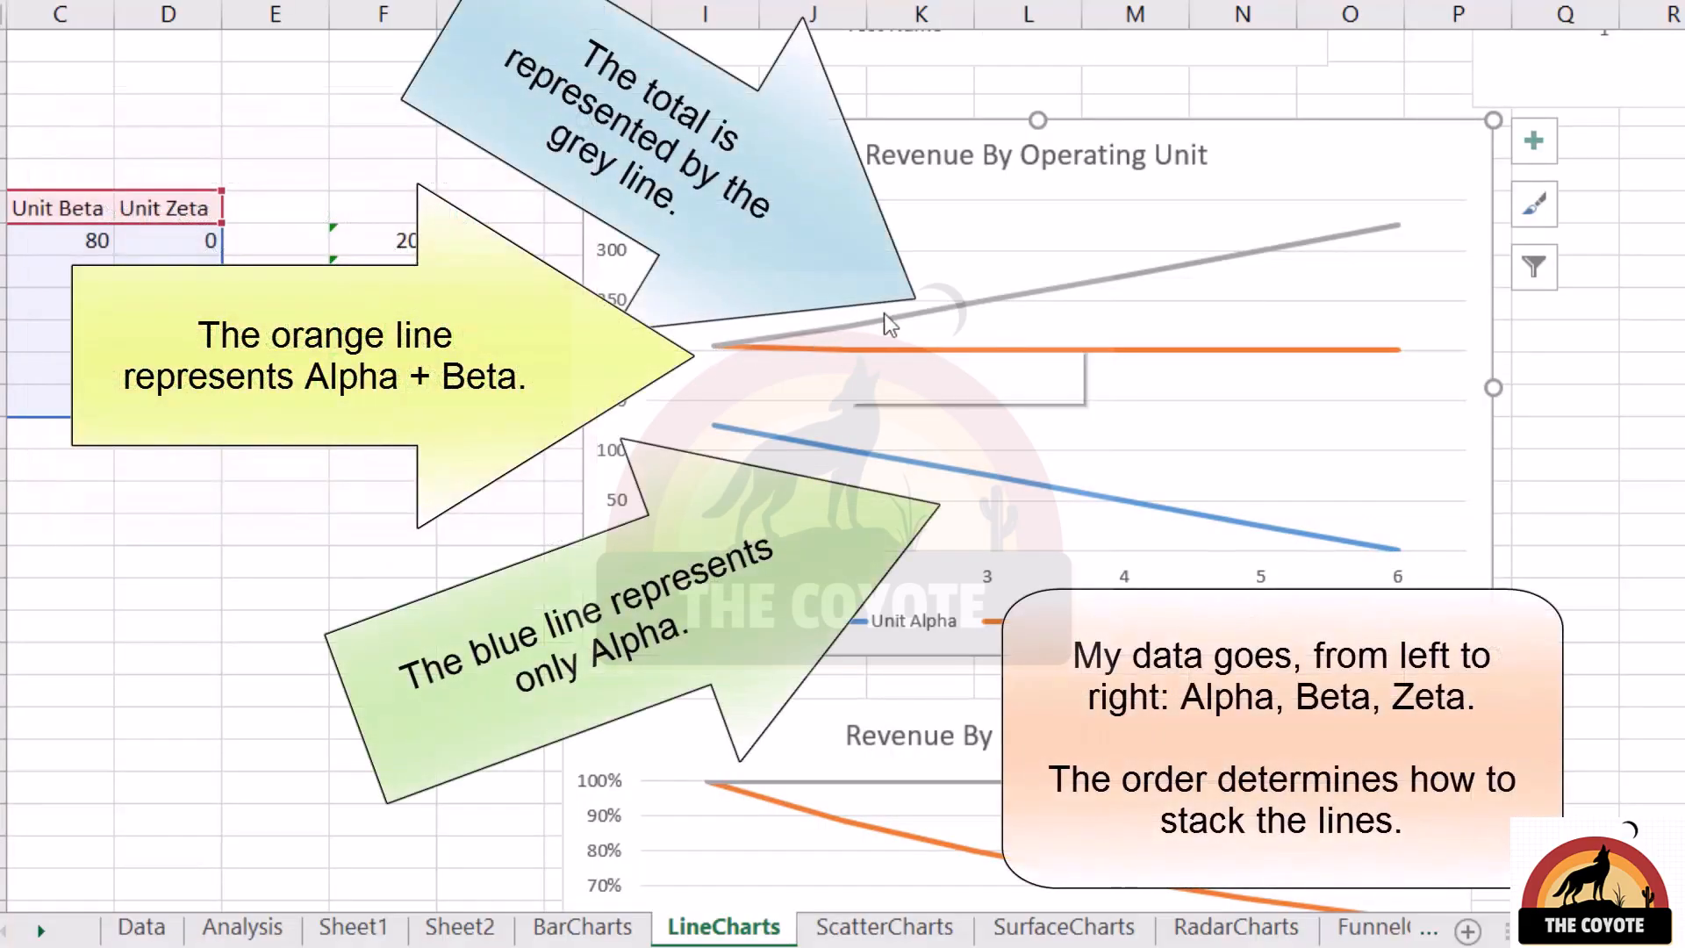
mouse_move(1062, 339)
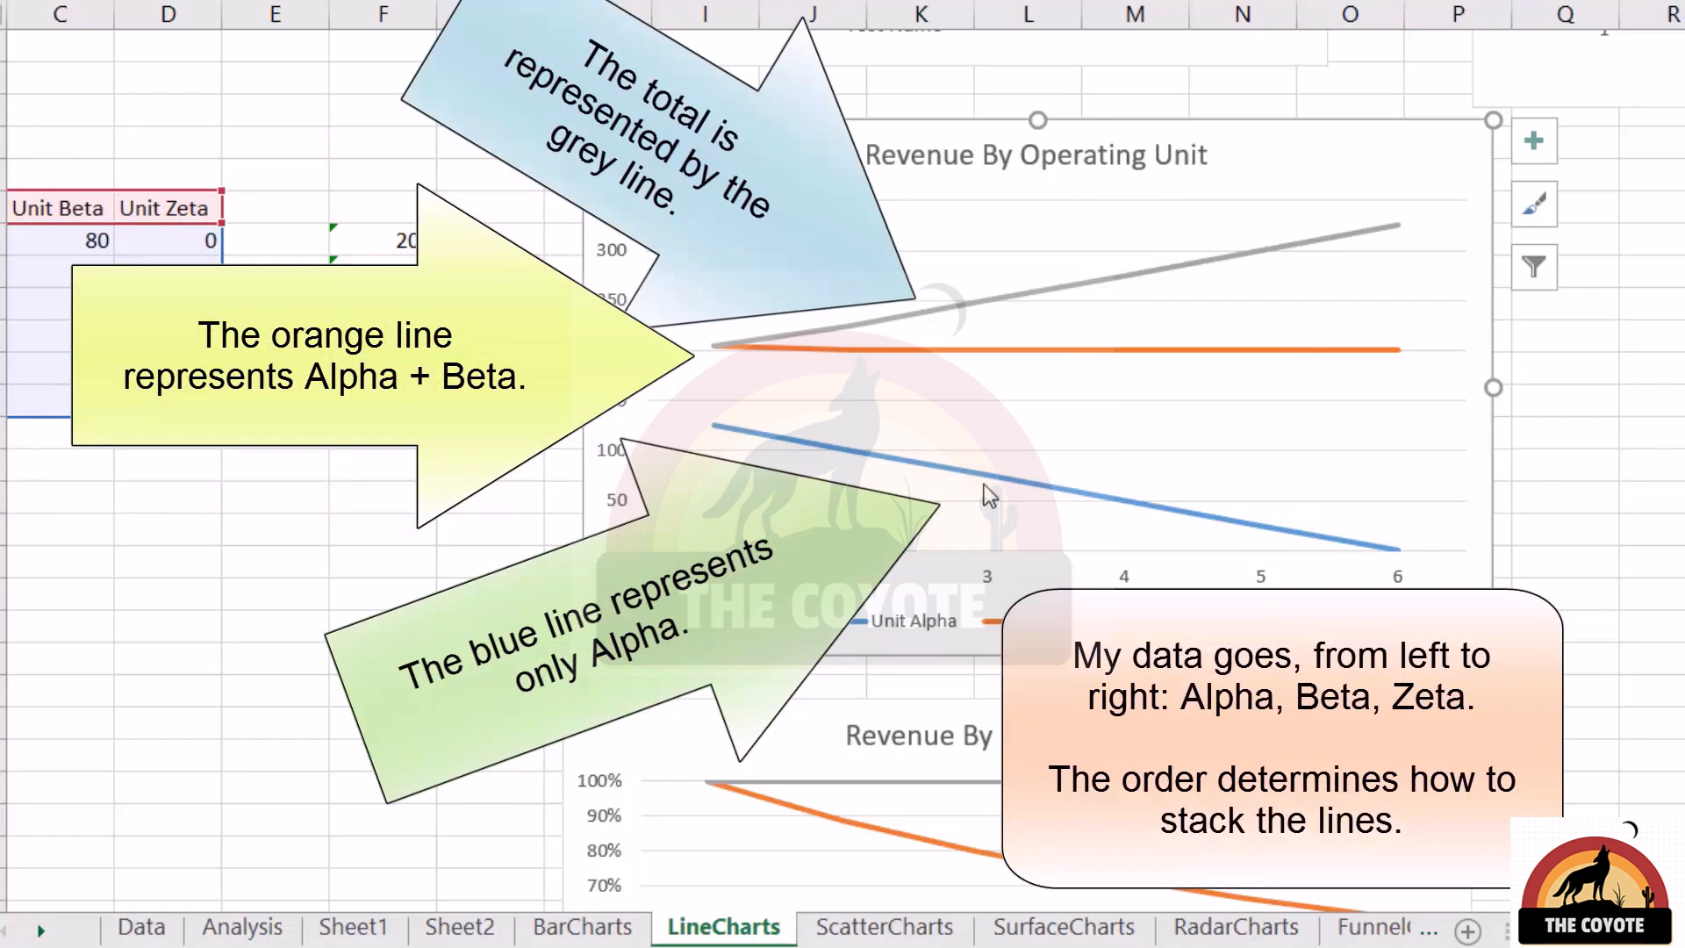
mouse_move(1197, 265)
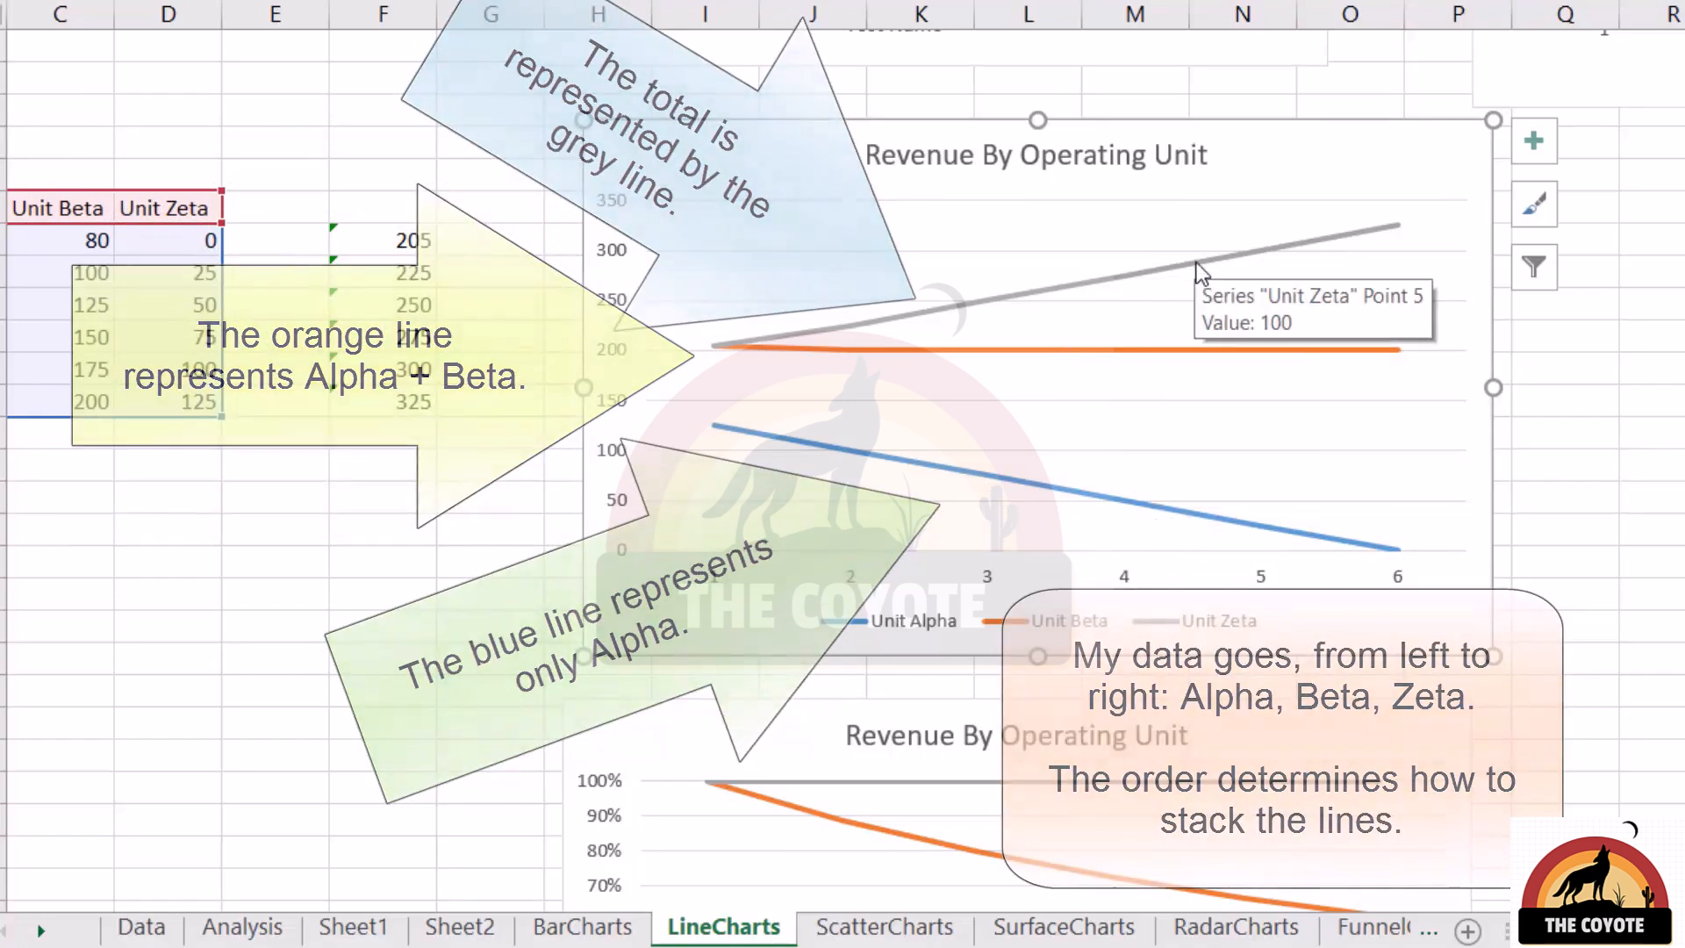
Examine the Unit Alpha, Unit Beta and Unit Zeta series one by one in the 100% stacked Revenue By Operating Unit line chart
scroll(1112, 361, down, 5)
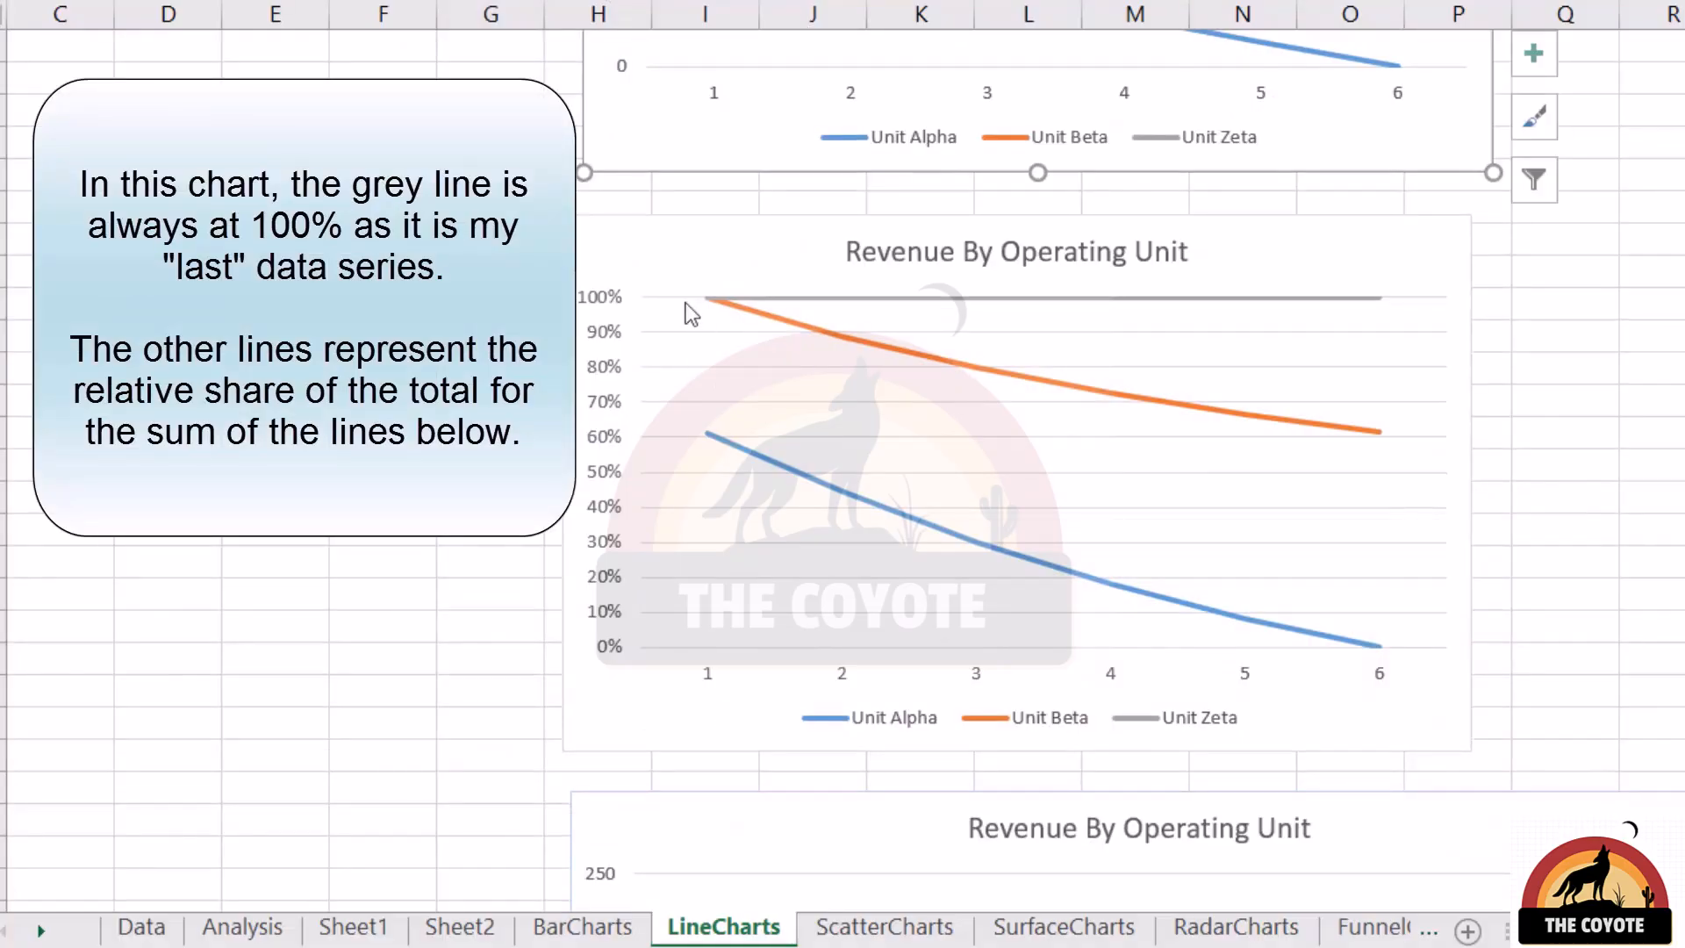
mouse_move(733, 296)
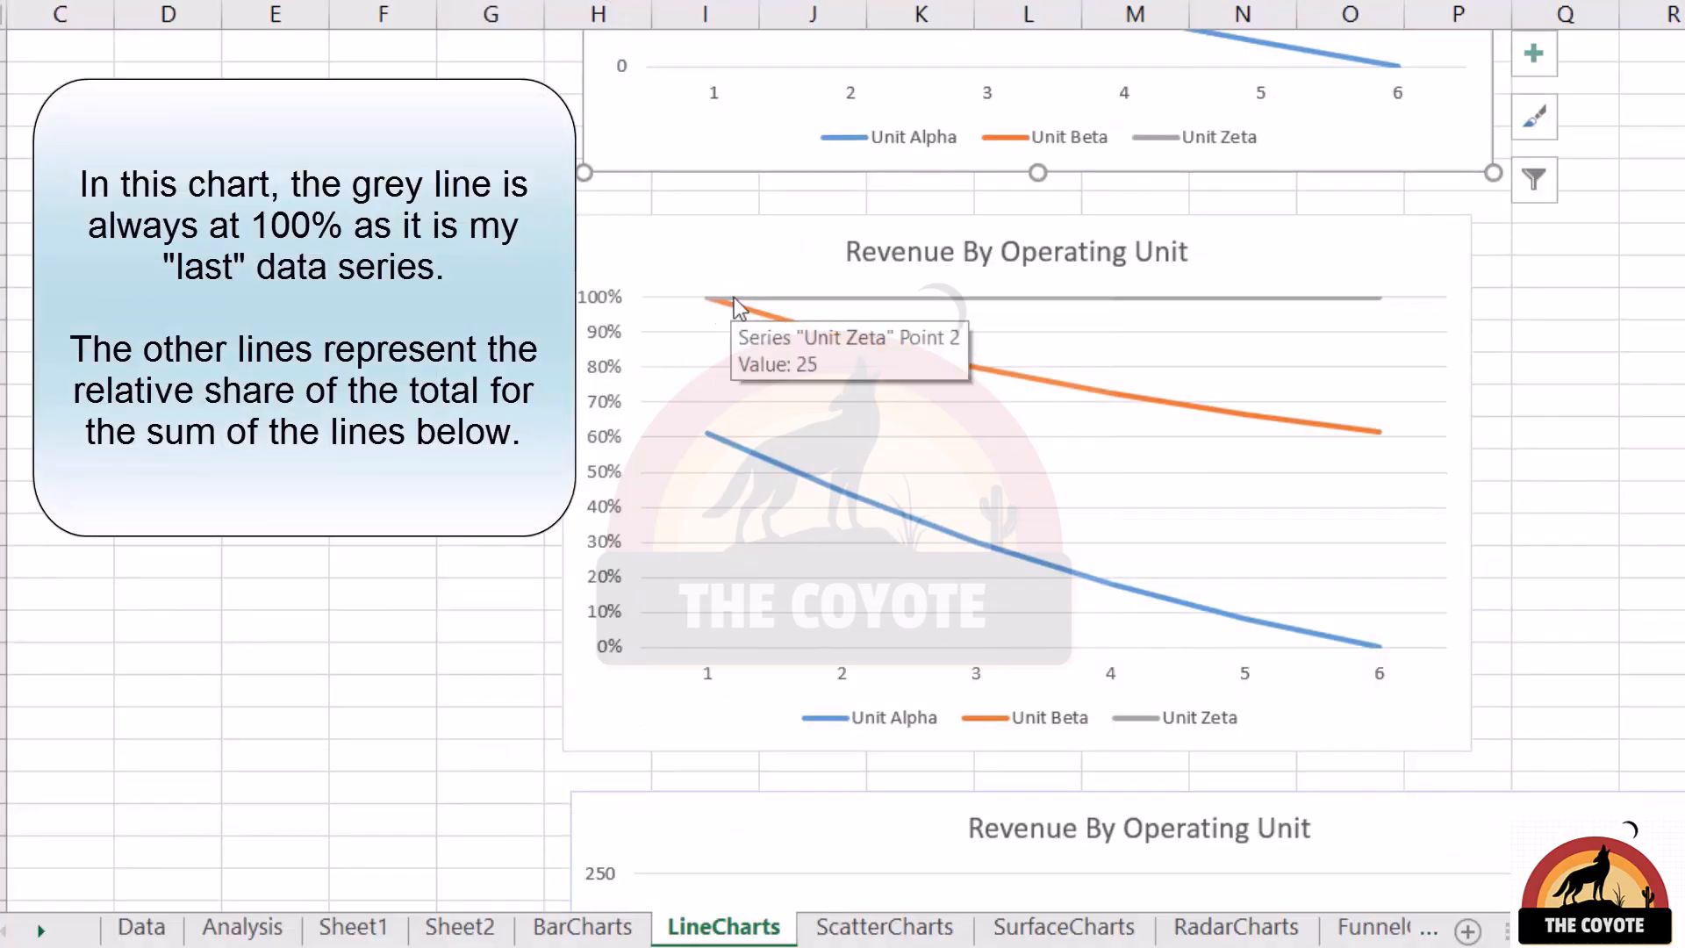
click(774, 462)
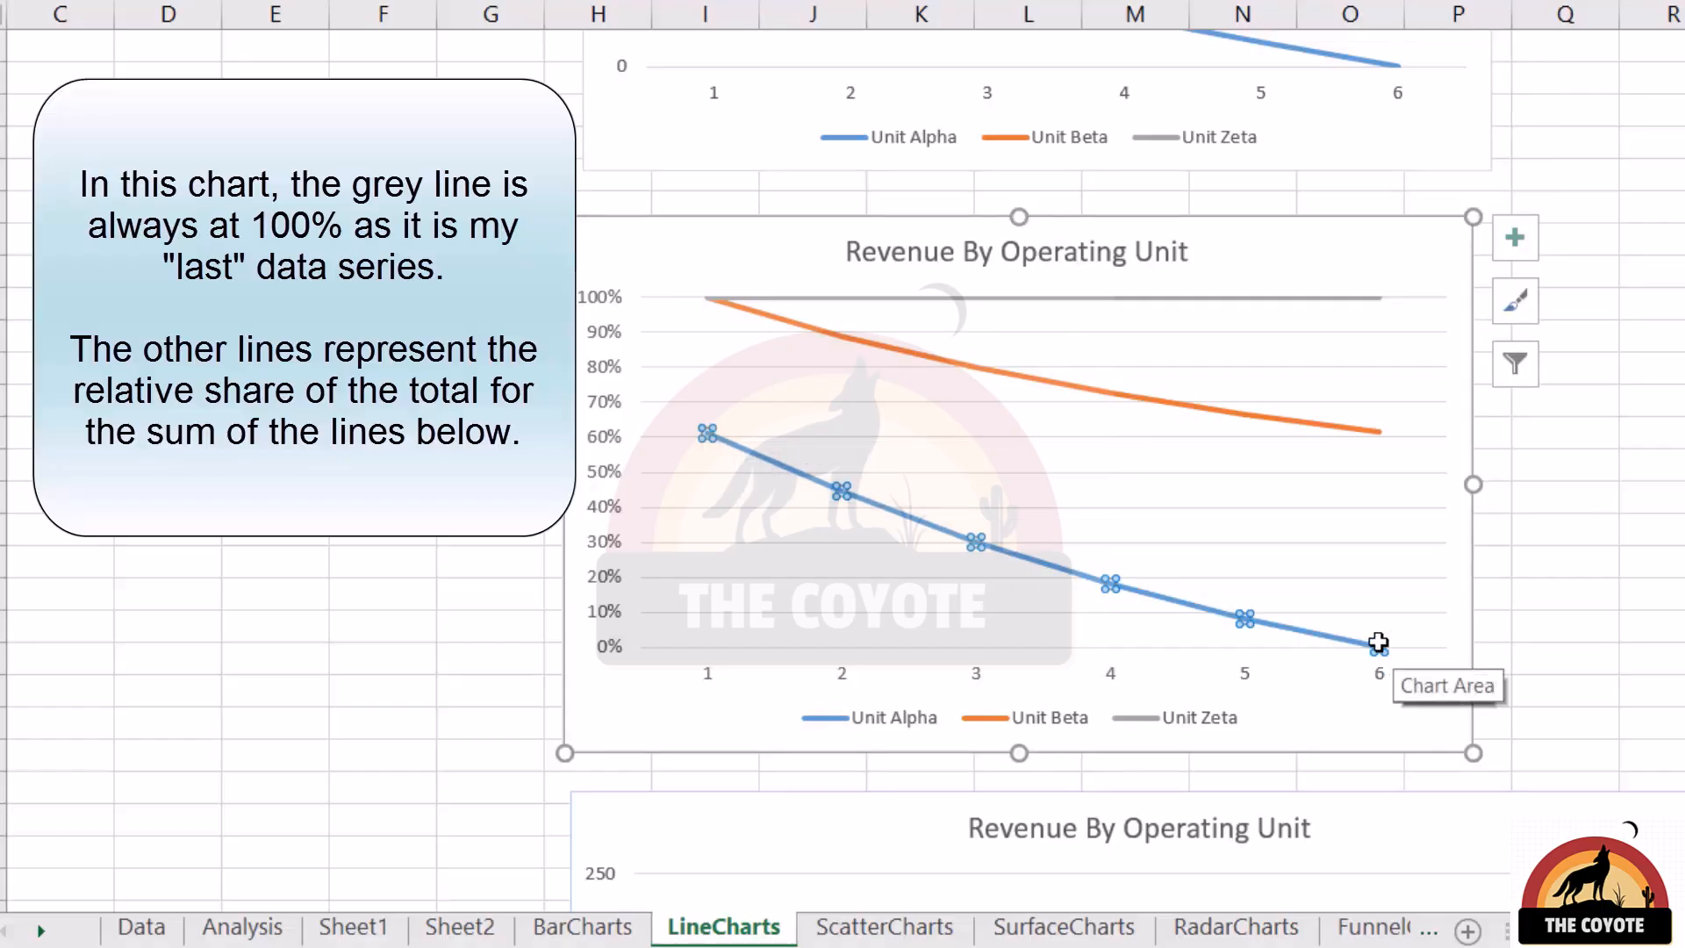
mouse_move(1378, 643)
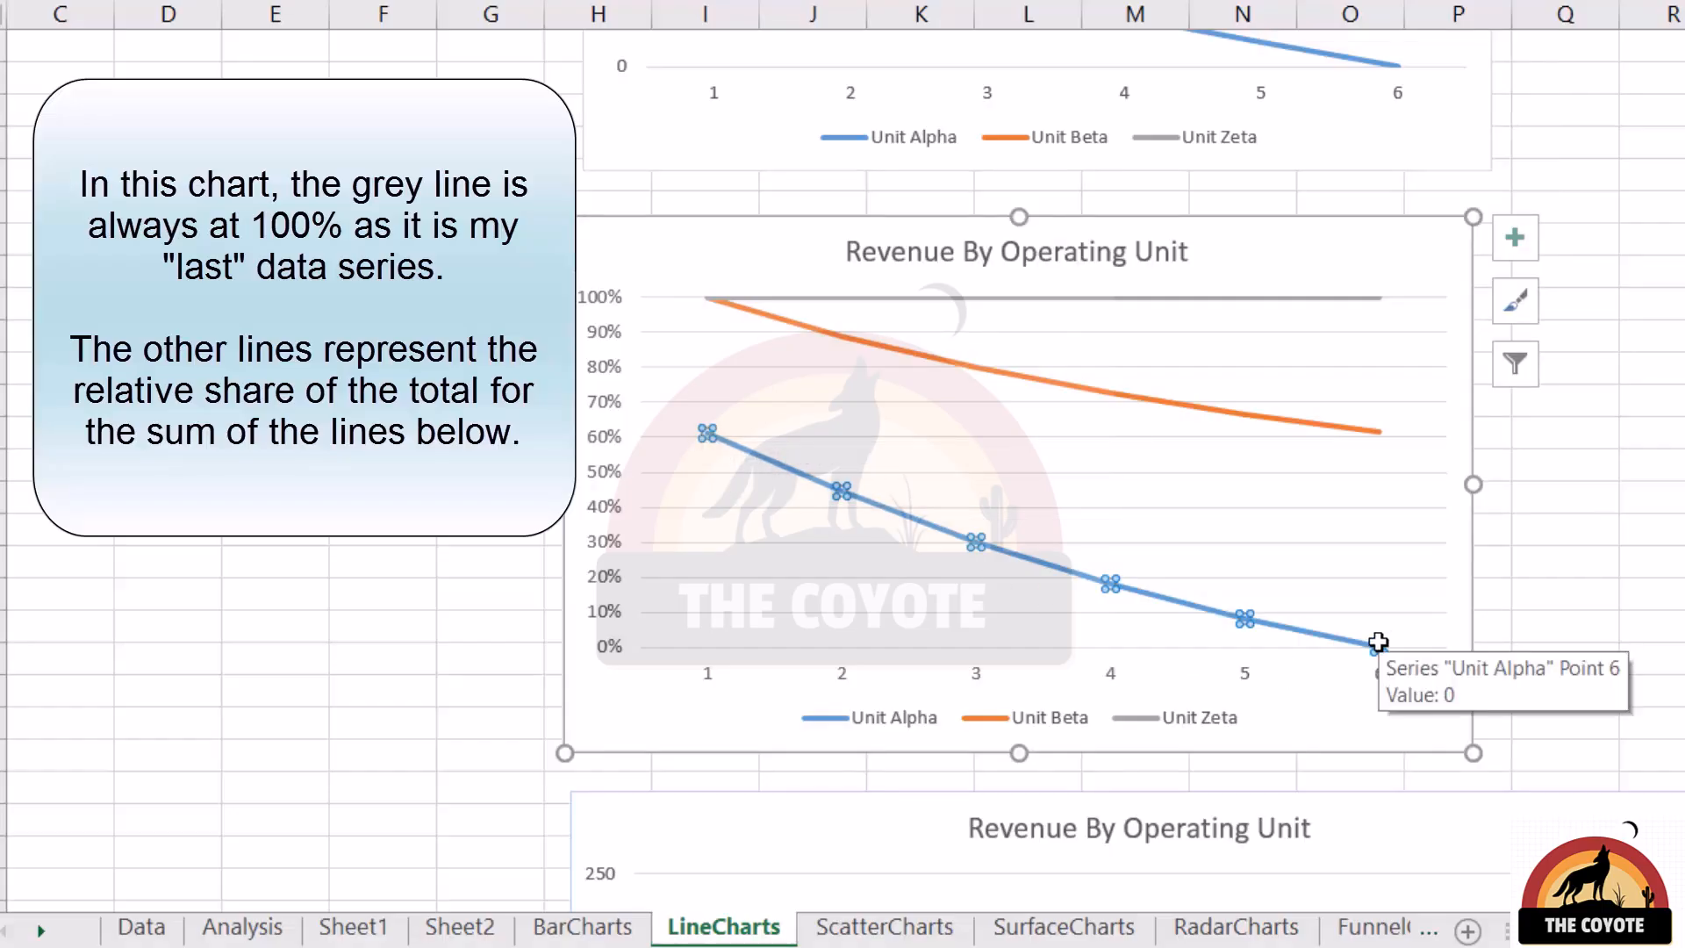
click(913, 355)
click(913, 298)
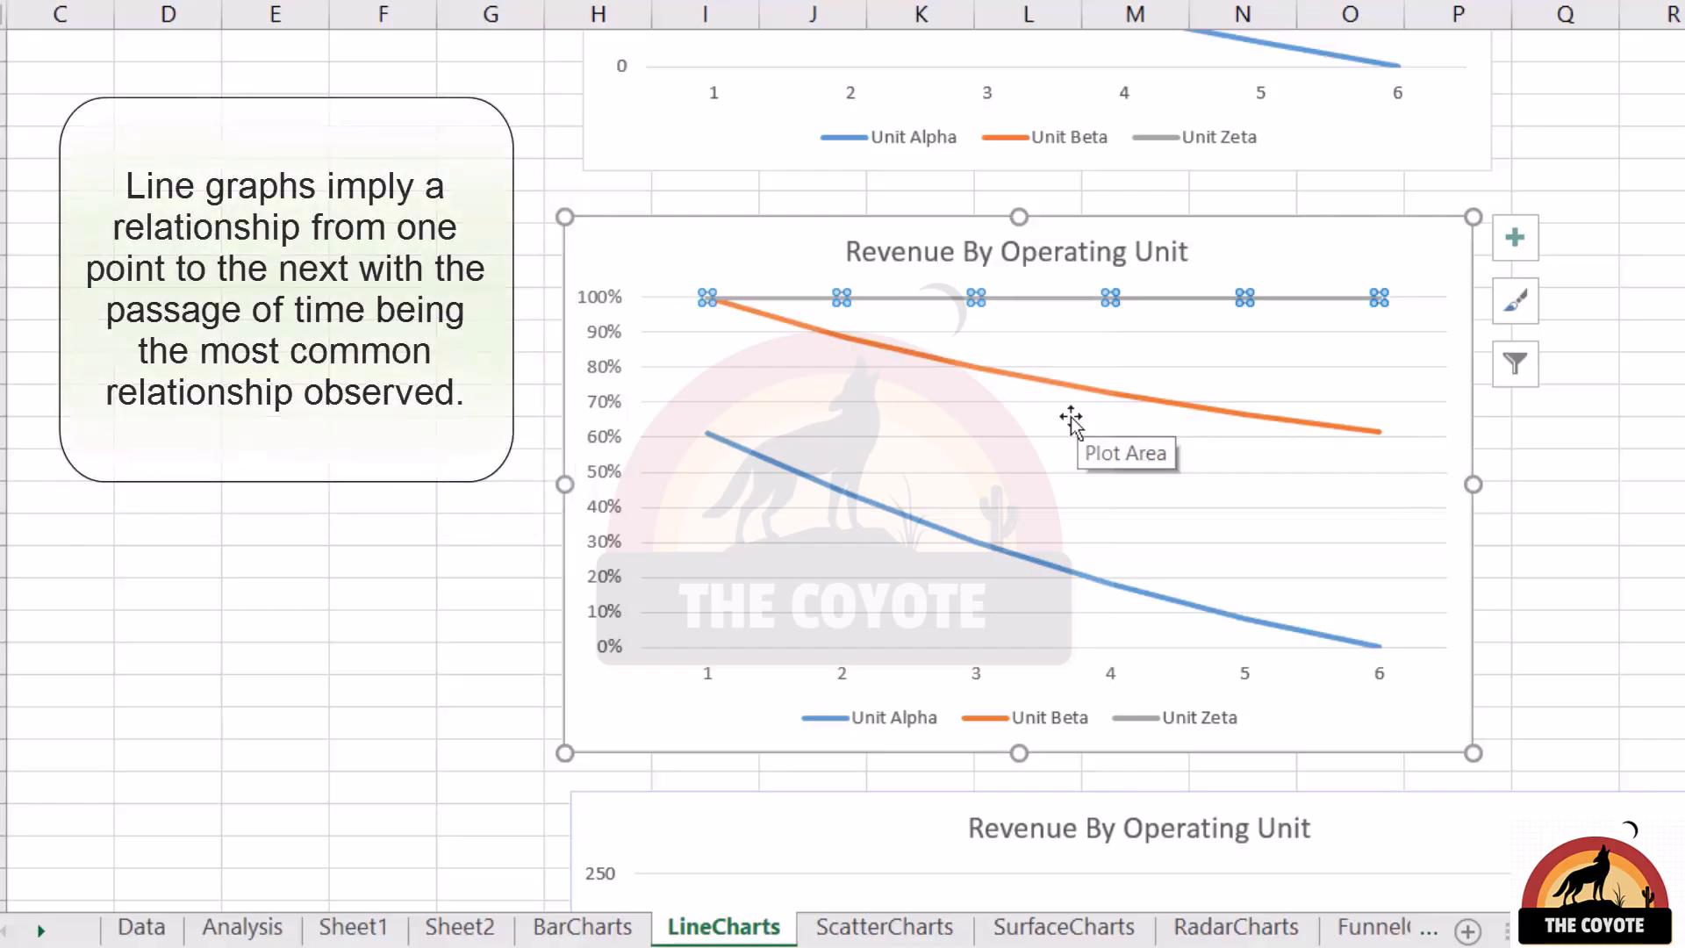
Select the grey student series in the Test Results line chart and inspect its change between Algebra and English
scroll(1071, 419, up, 10)
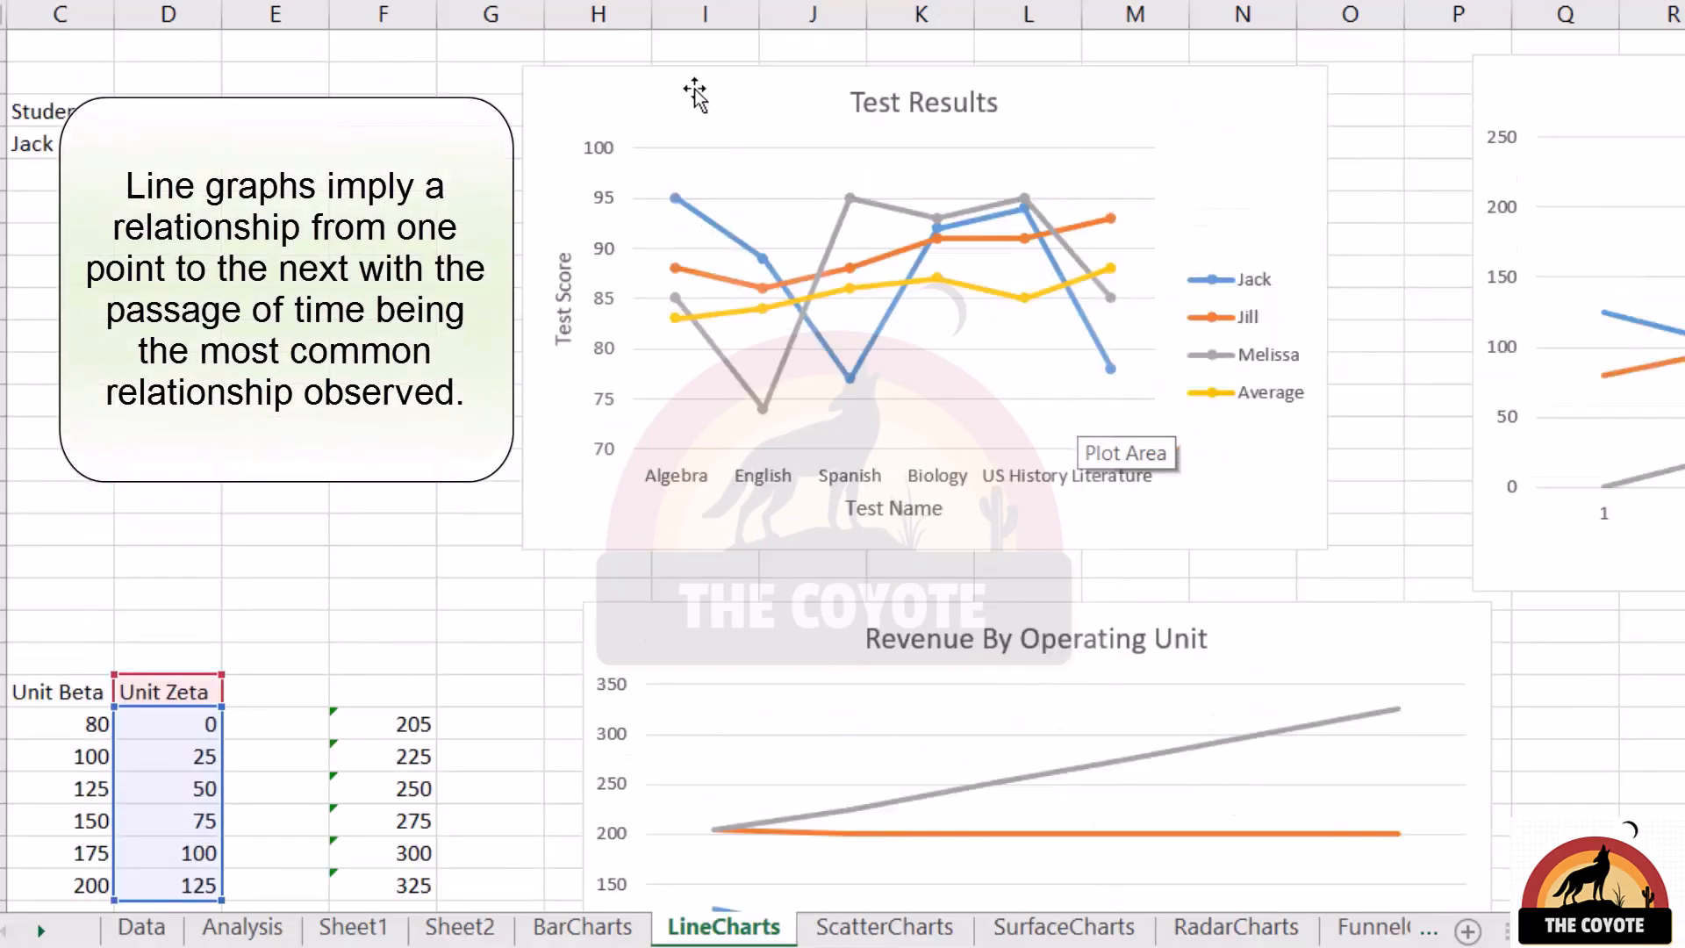
click(700, 98)
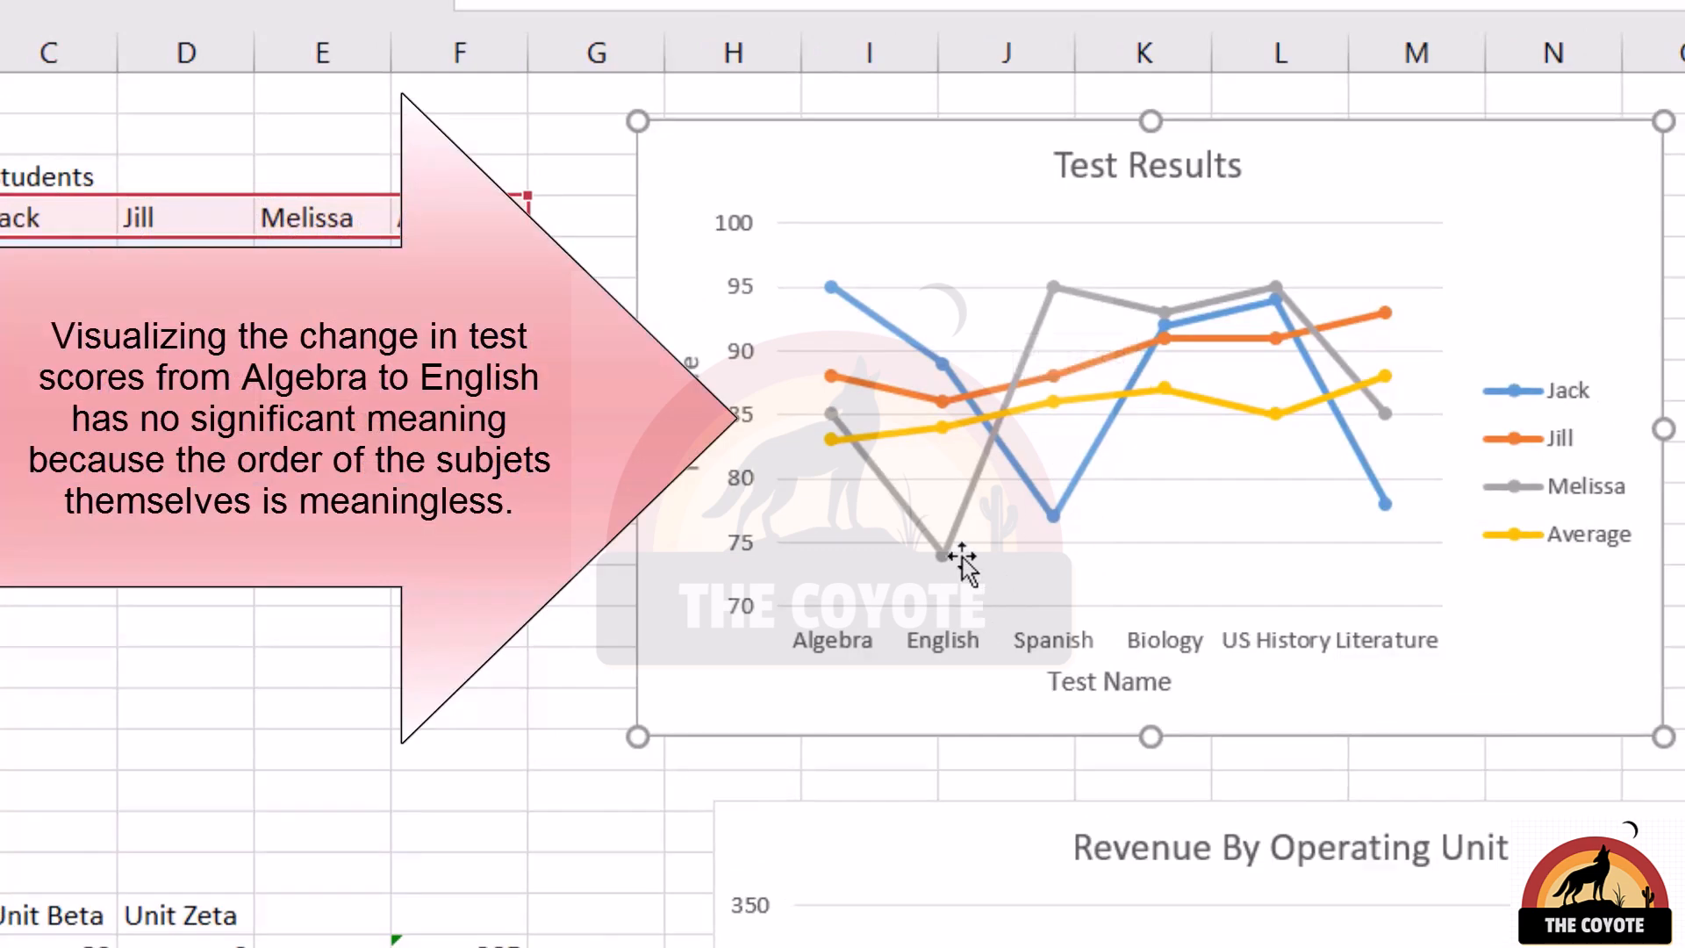
click(908, 529)
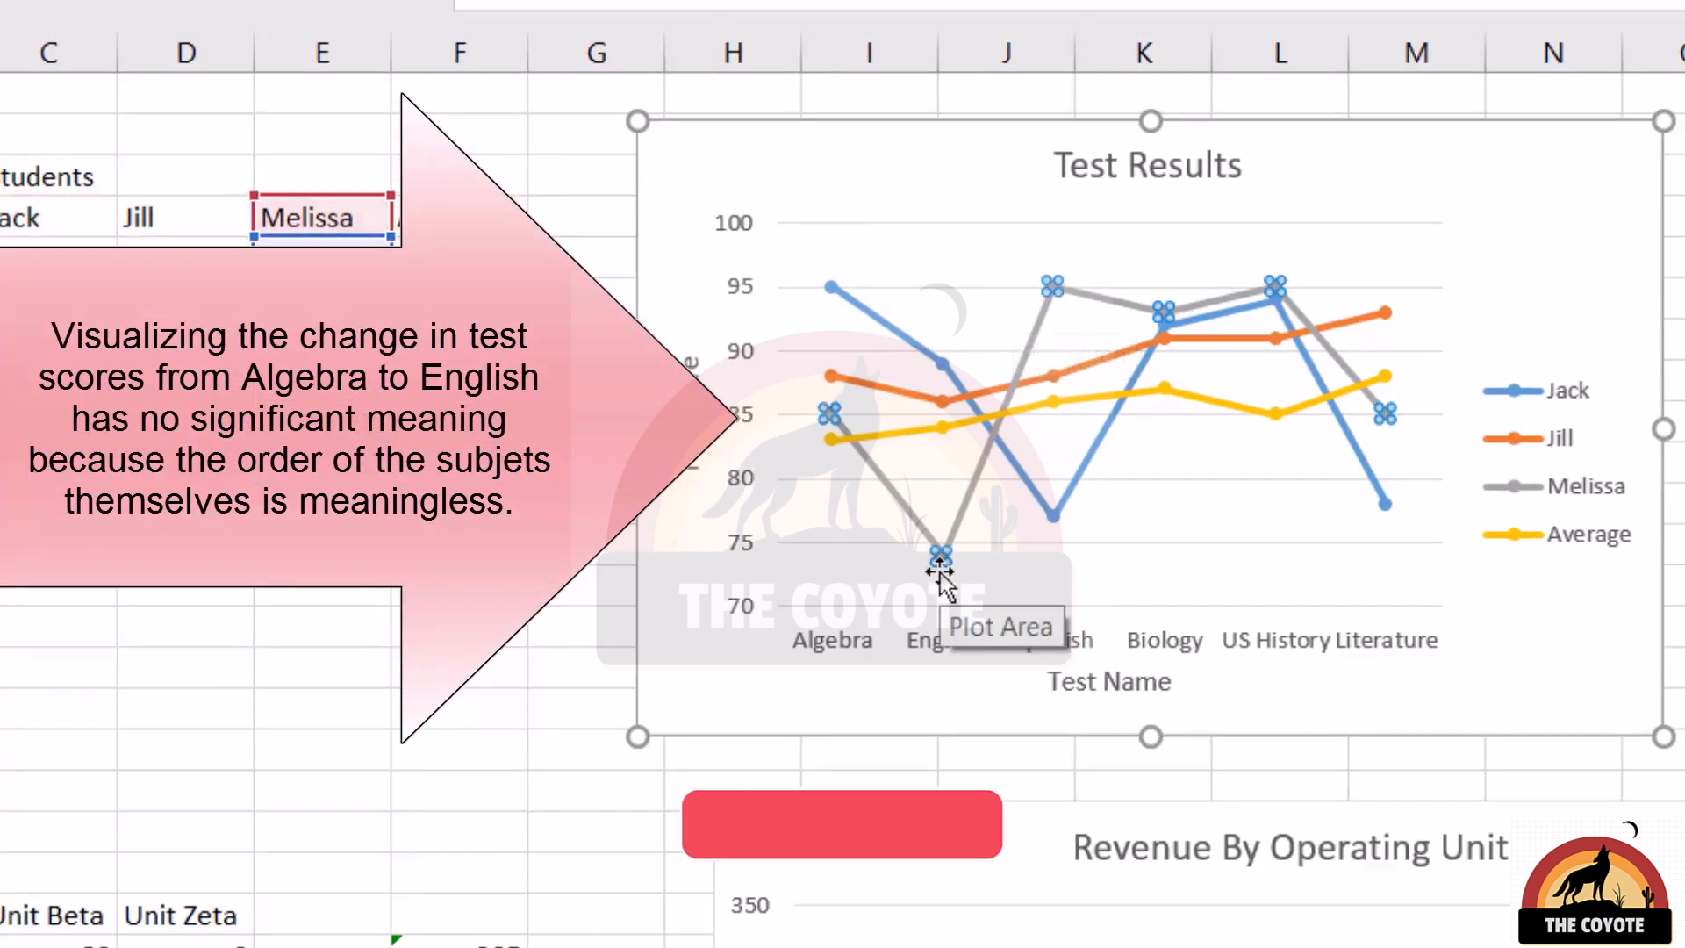
mouse_move(830, 414)
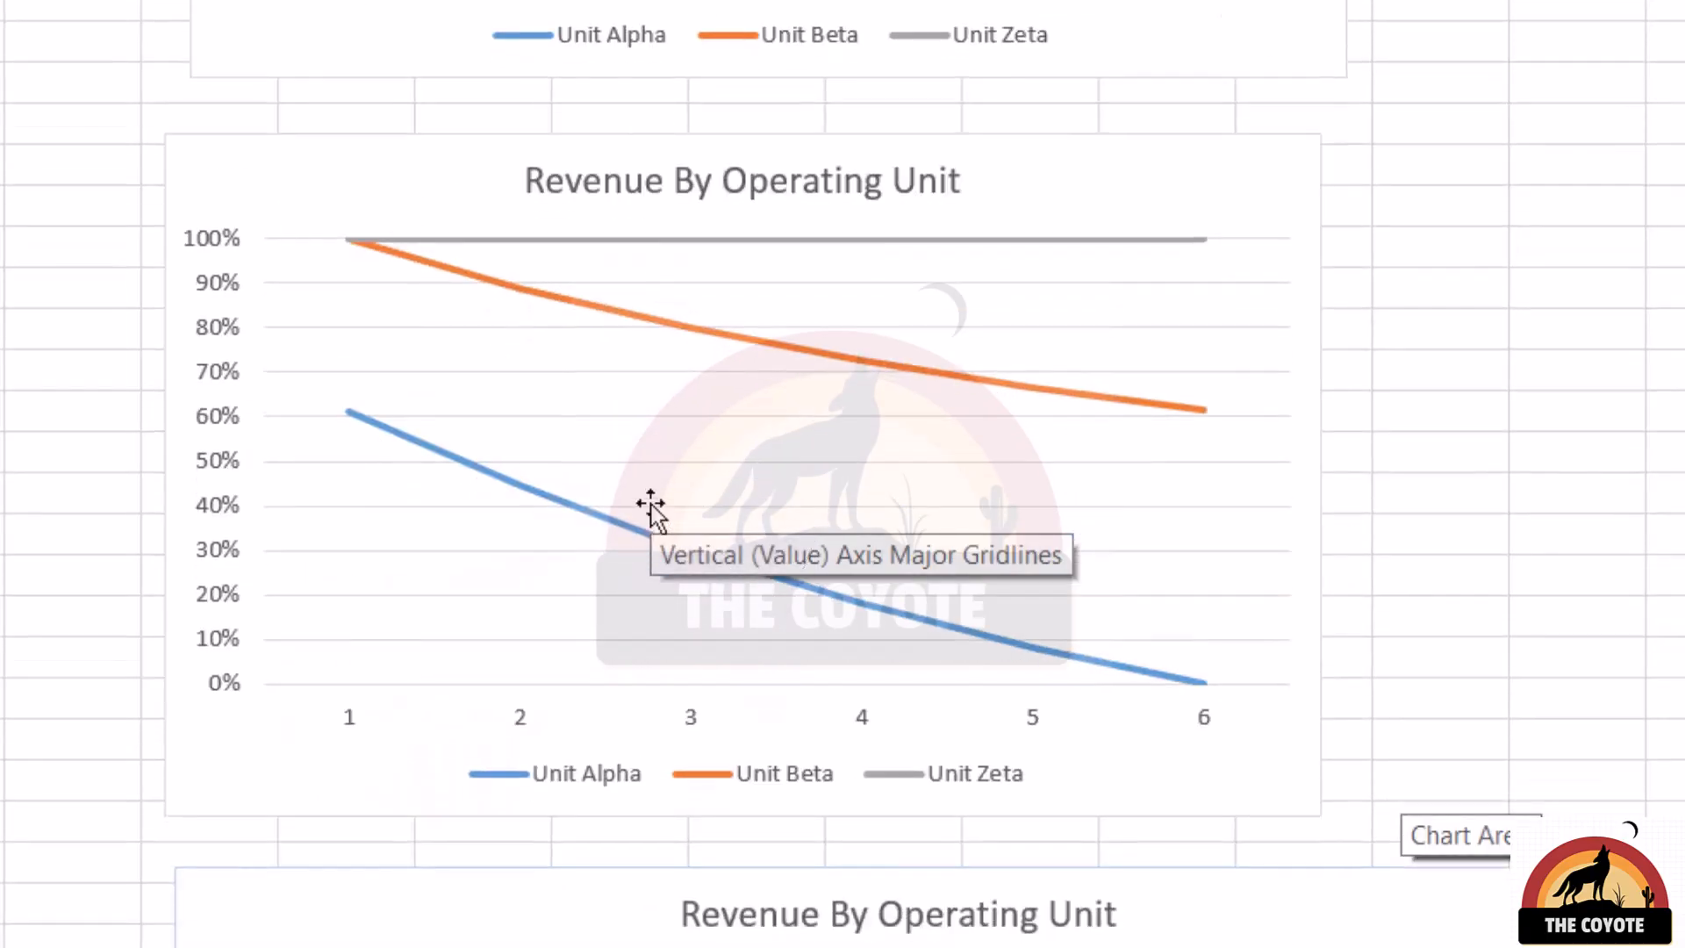
Select the unstacked Revenue By Operating Unit area chart below the 100% stacked line chart for viewing
scroll(650, 503, up, 1)
click(1440, 613)
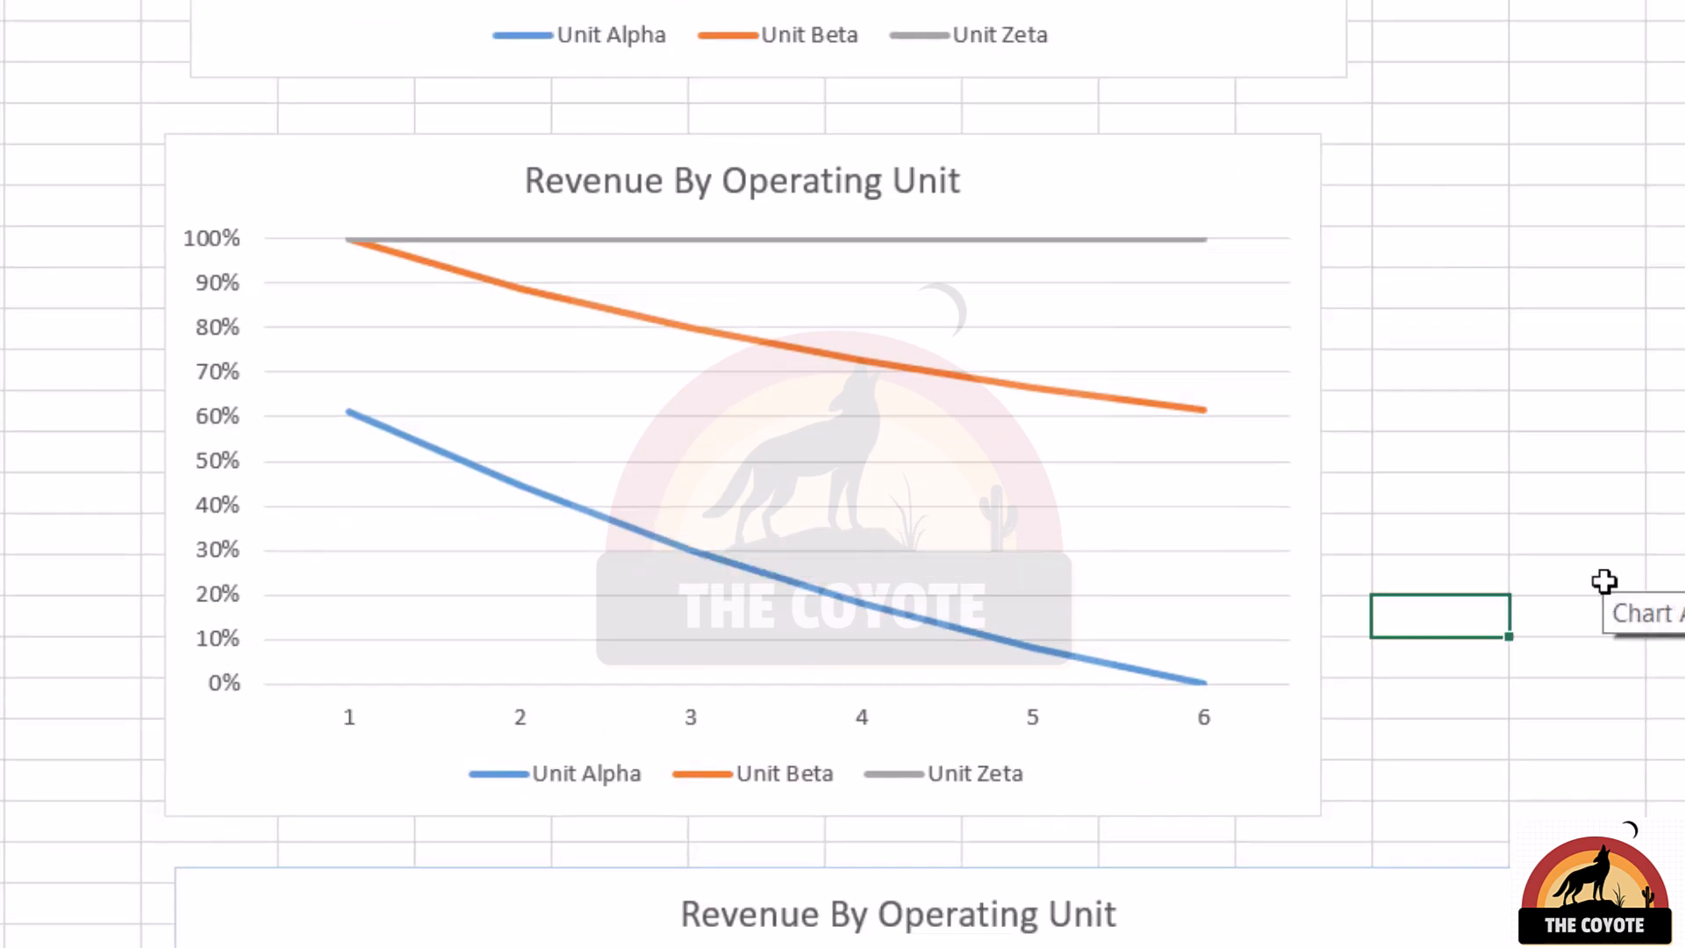
scroll(1605, 588, down, 5)
scroll(1604, 581, down, 2)
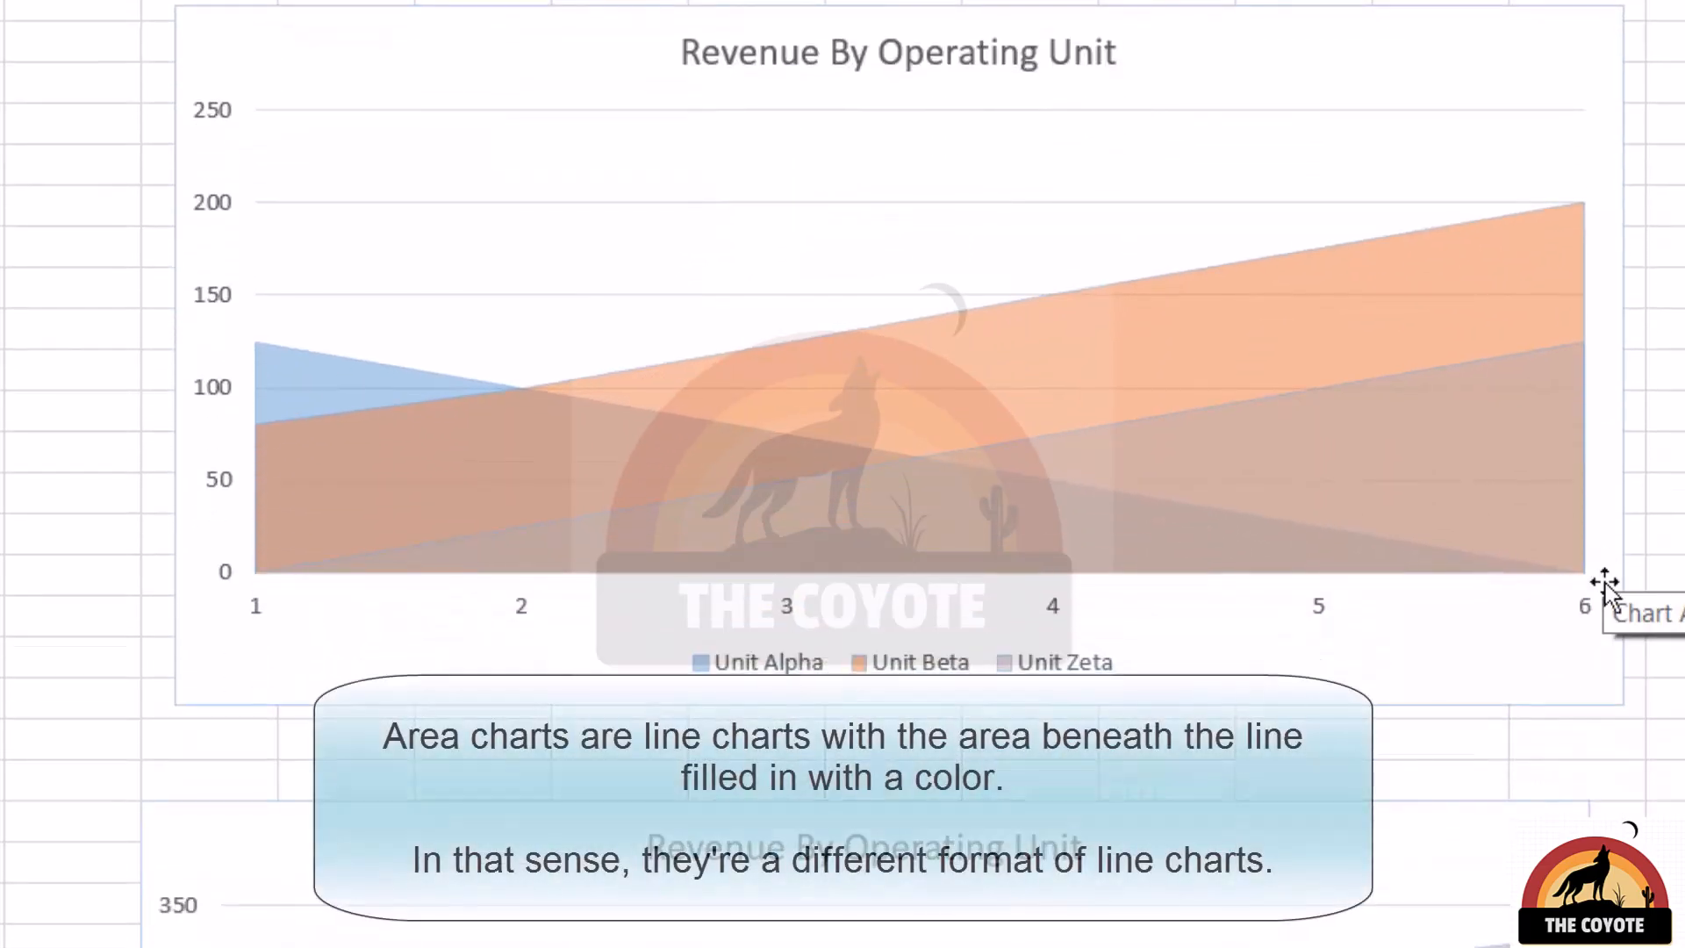
click(698, 114)
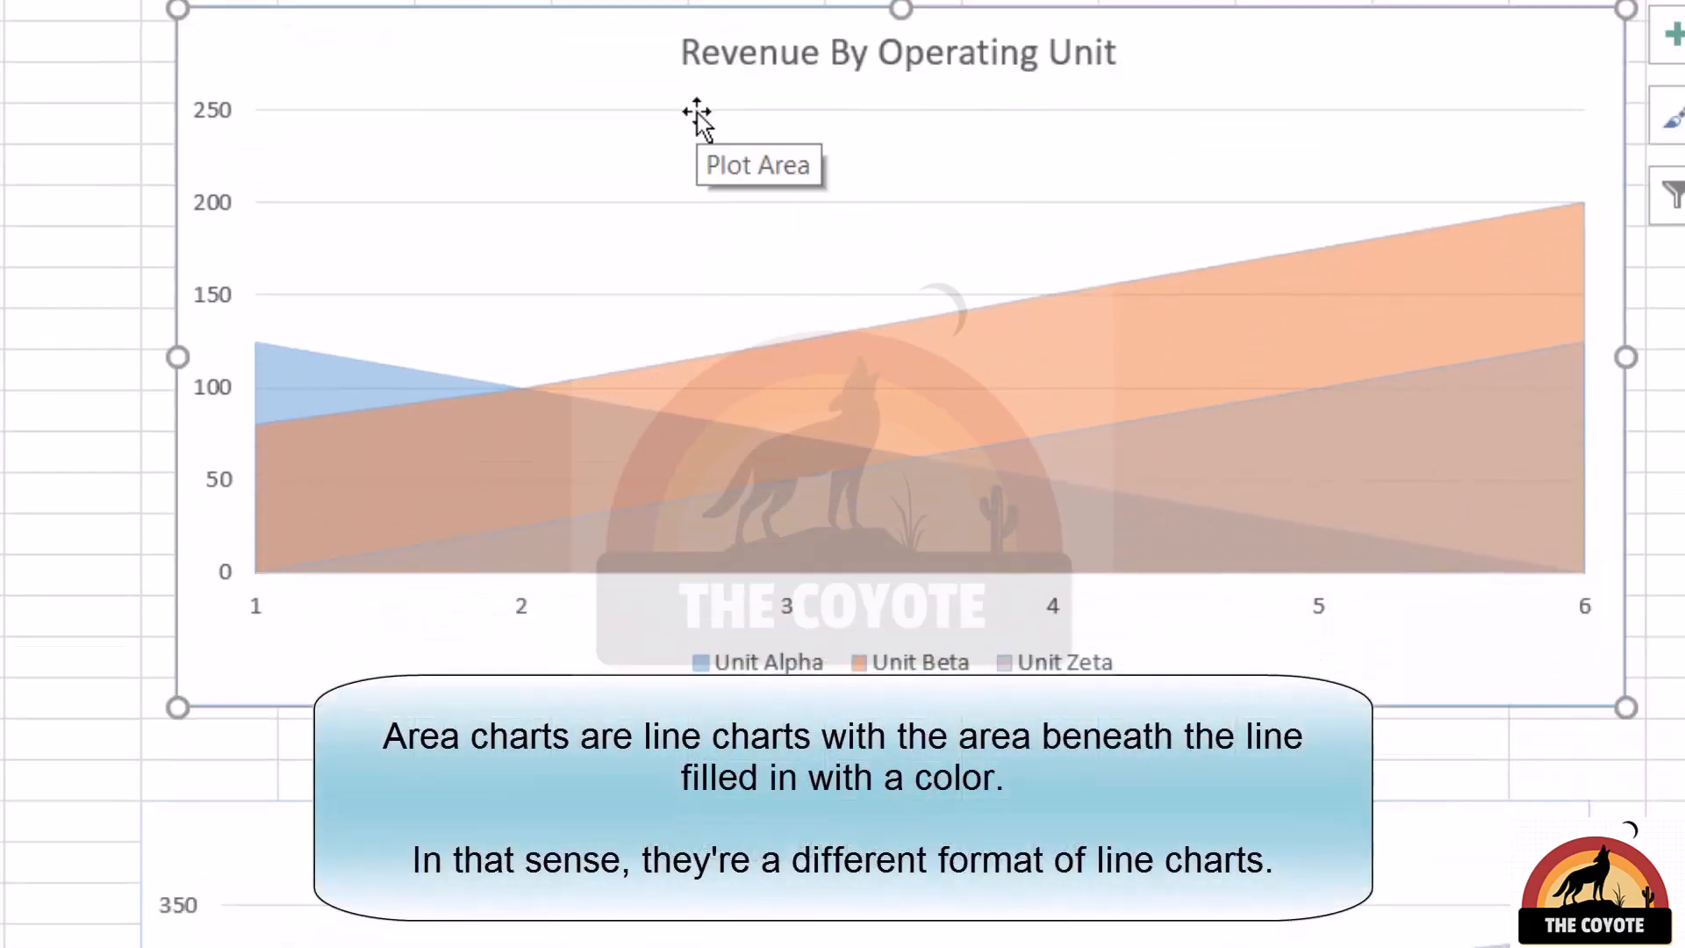
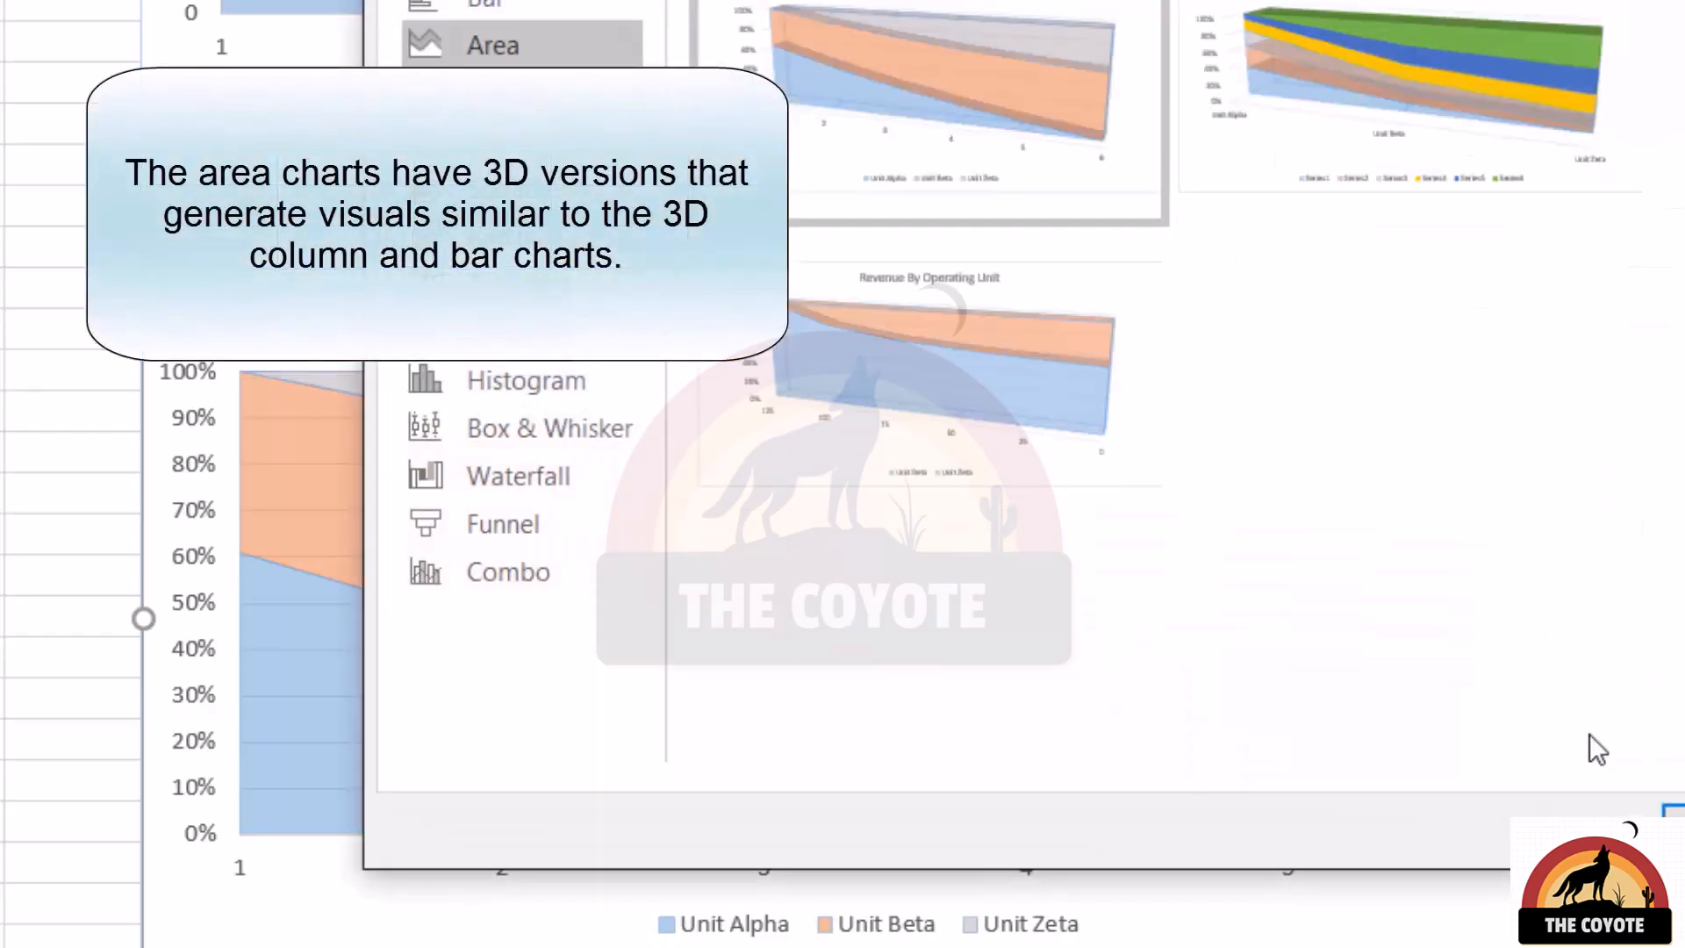
Finish viewing the 3-D 100% stacked area previews and close the chart type selection
click(1672, 811)
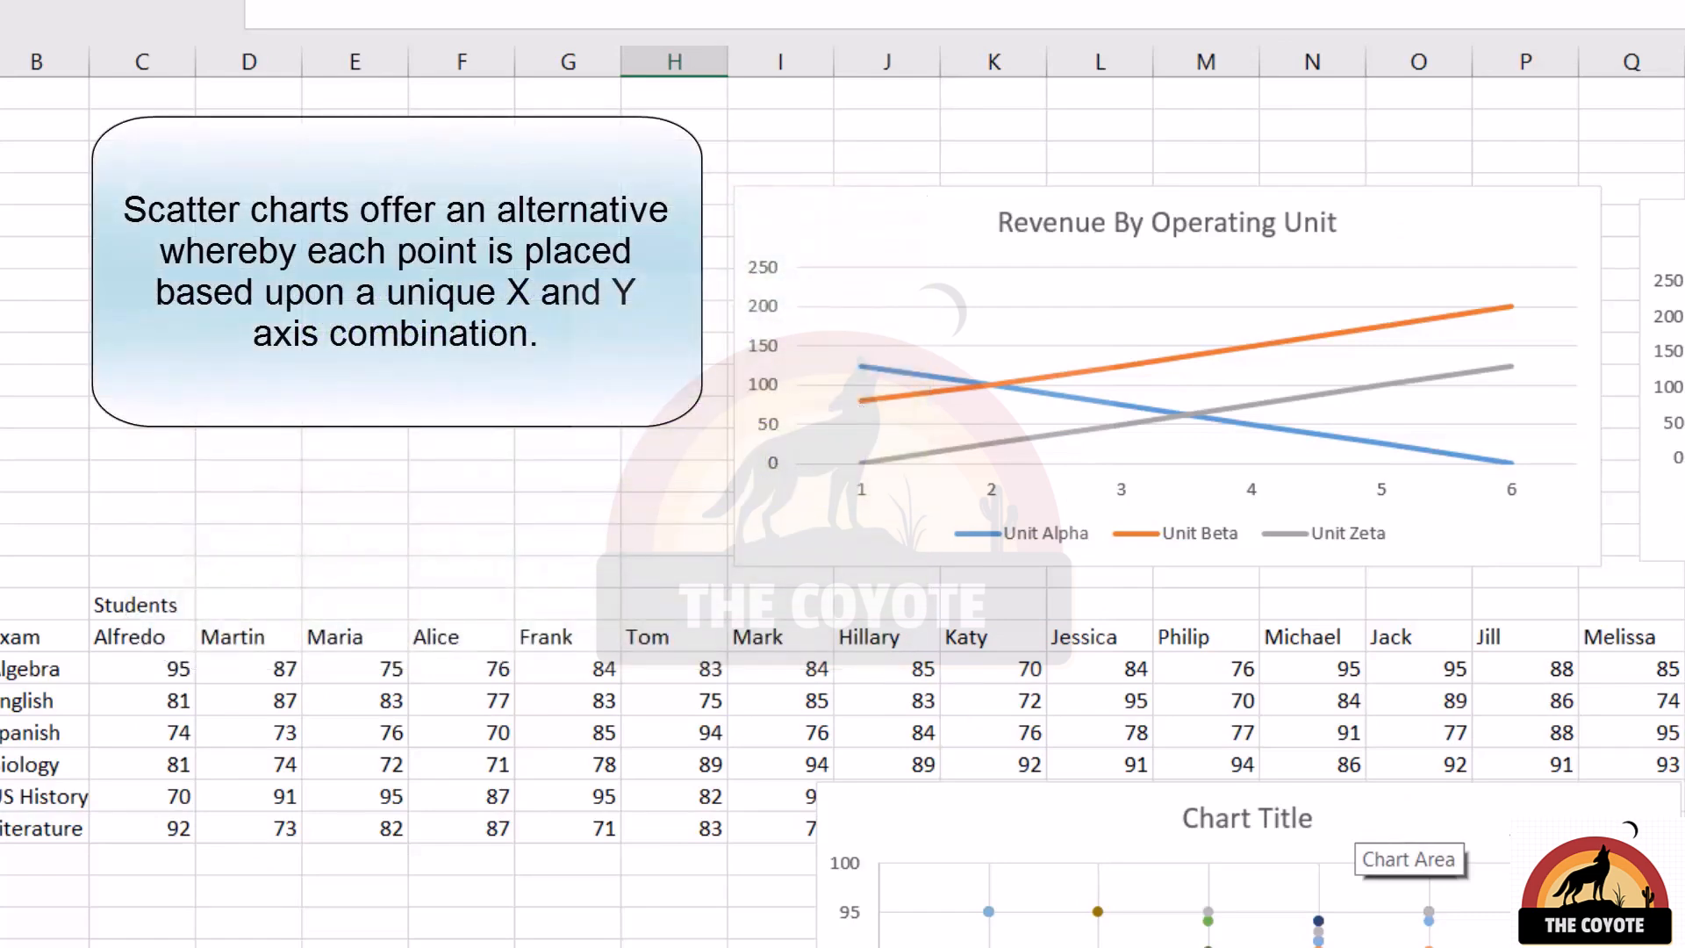
Open the Unit Alpha series definition in the data source of the scatter version of Revenue By Operating Unit
scroll(1281, 526, right, 5)
right_click(1285, 233)
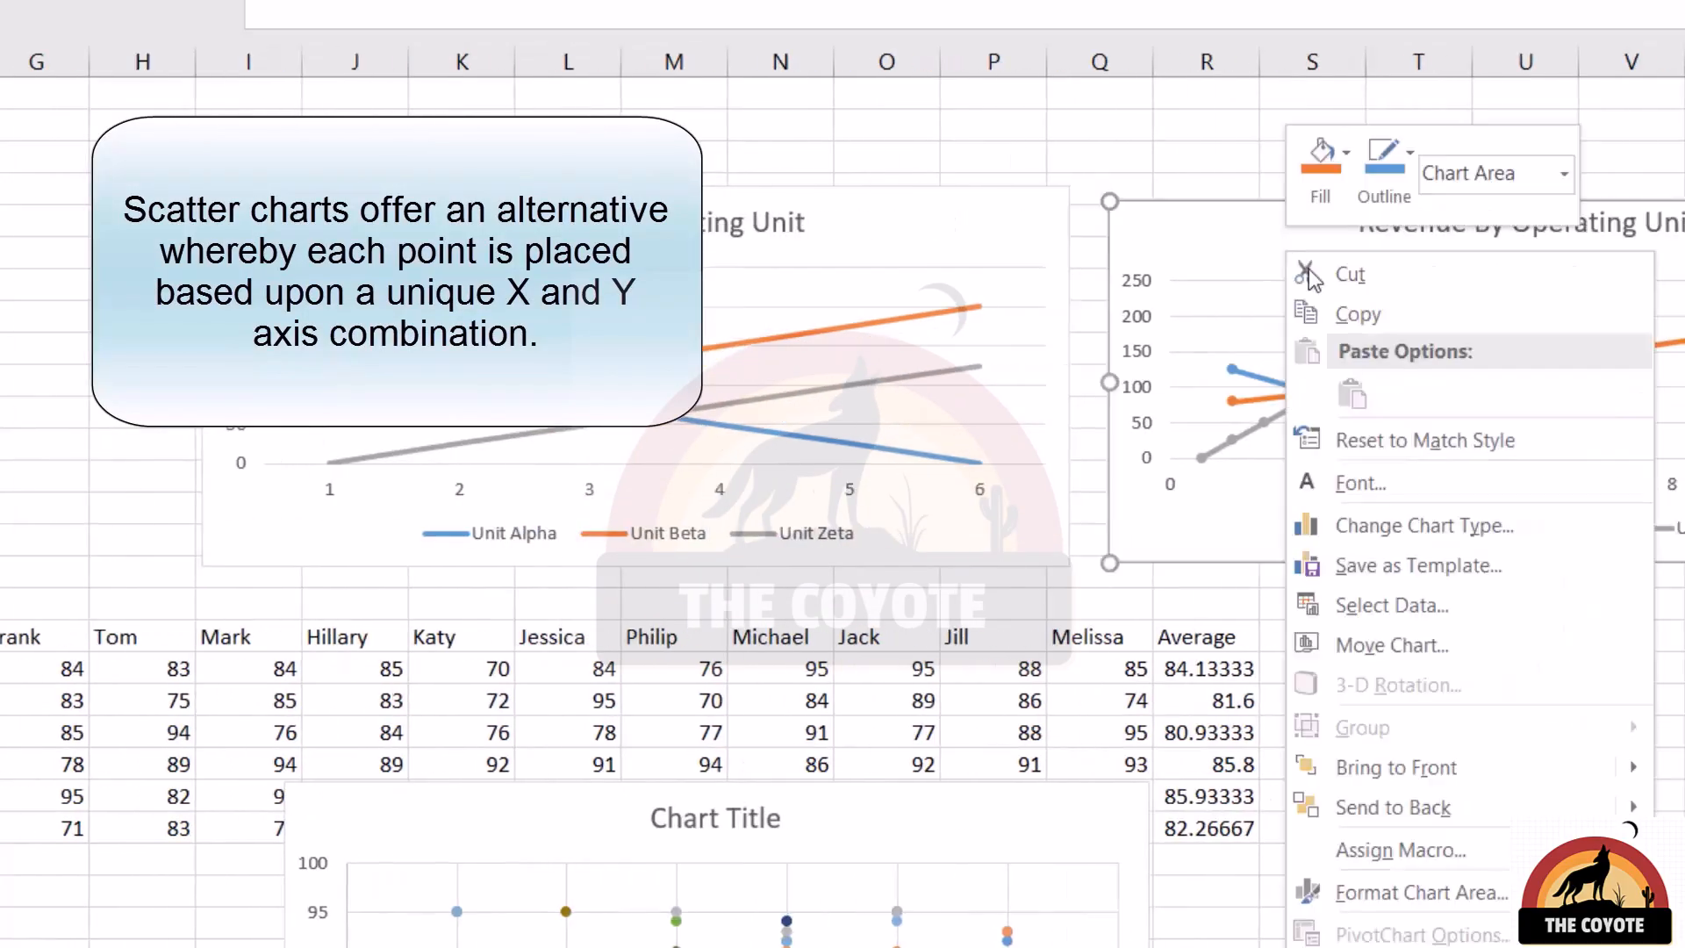
click(1430, 702)
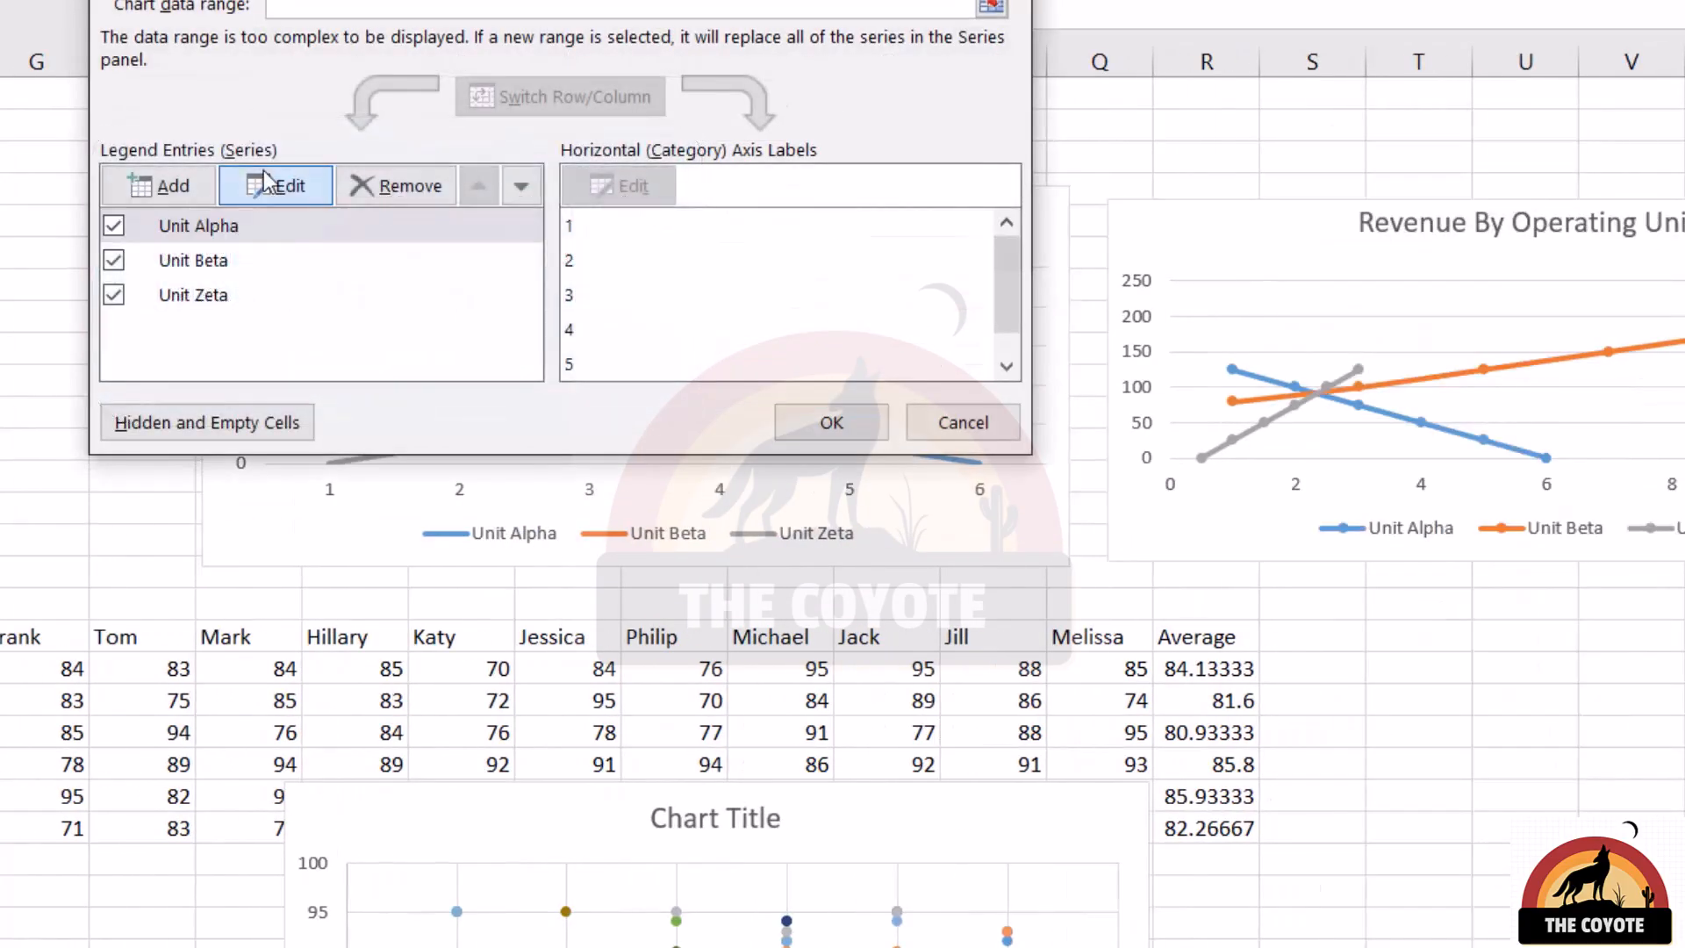
click(278, 180)
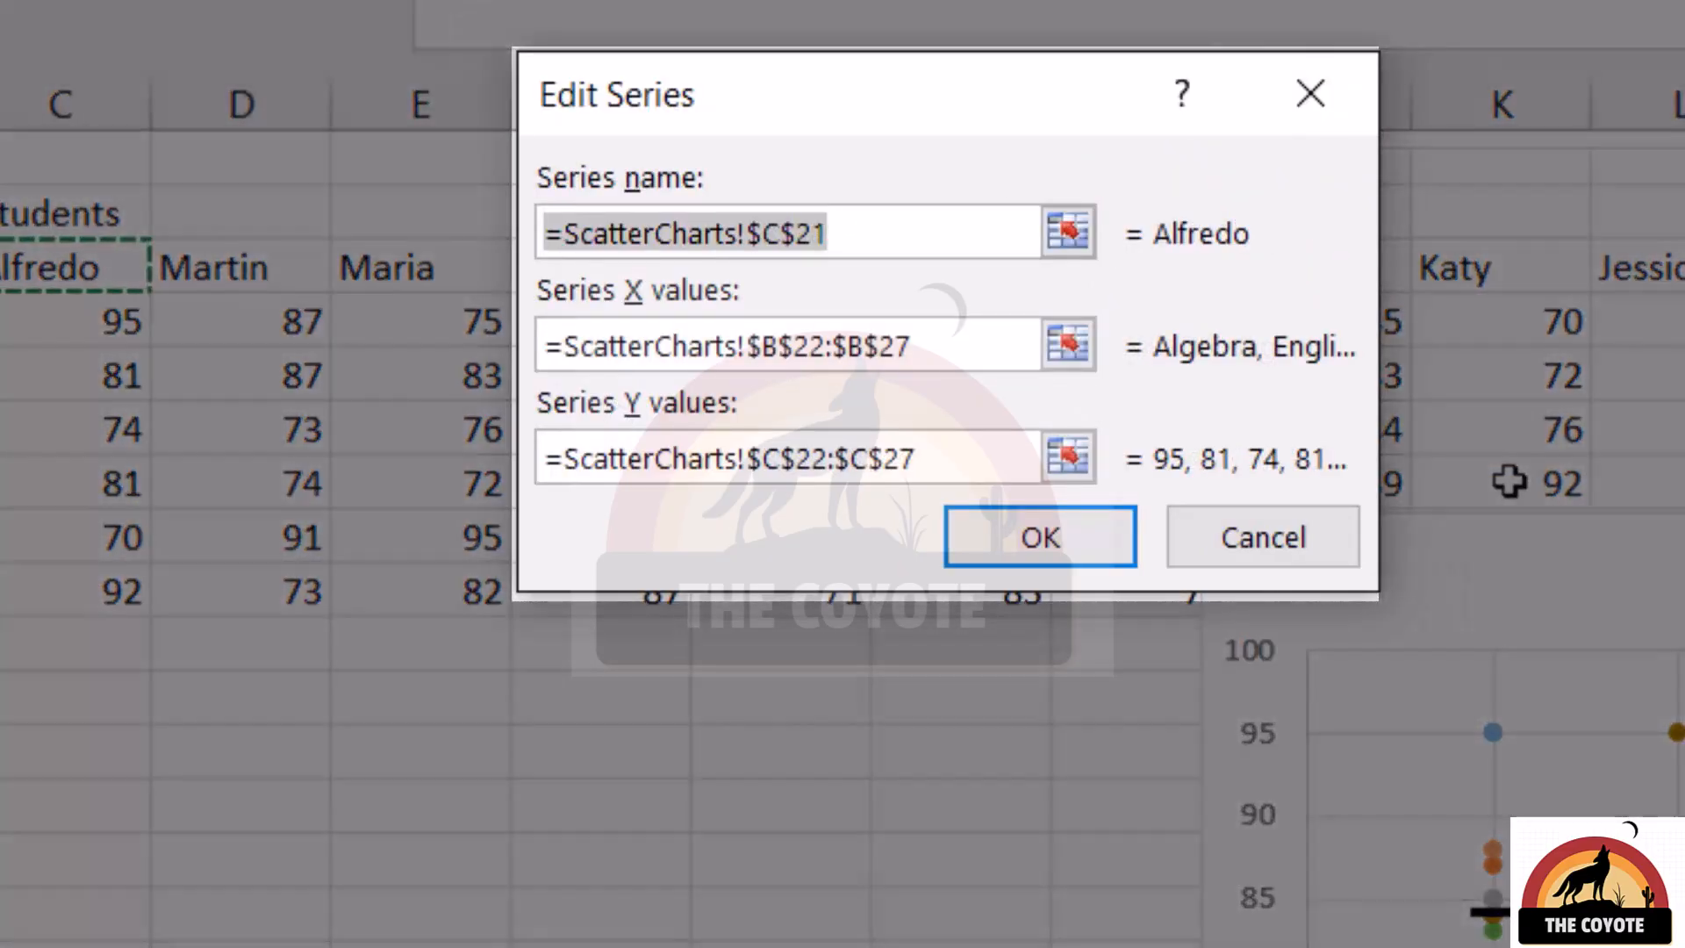
Examine the series name, X values and Y values of the first student's scatter series, and close its definition
click(892, 237)
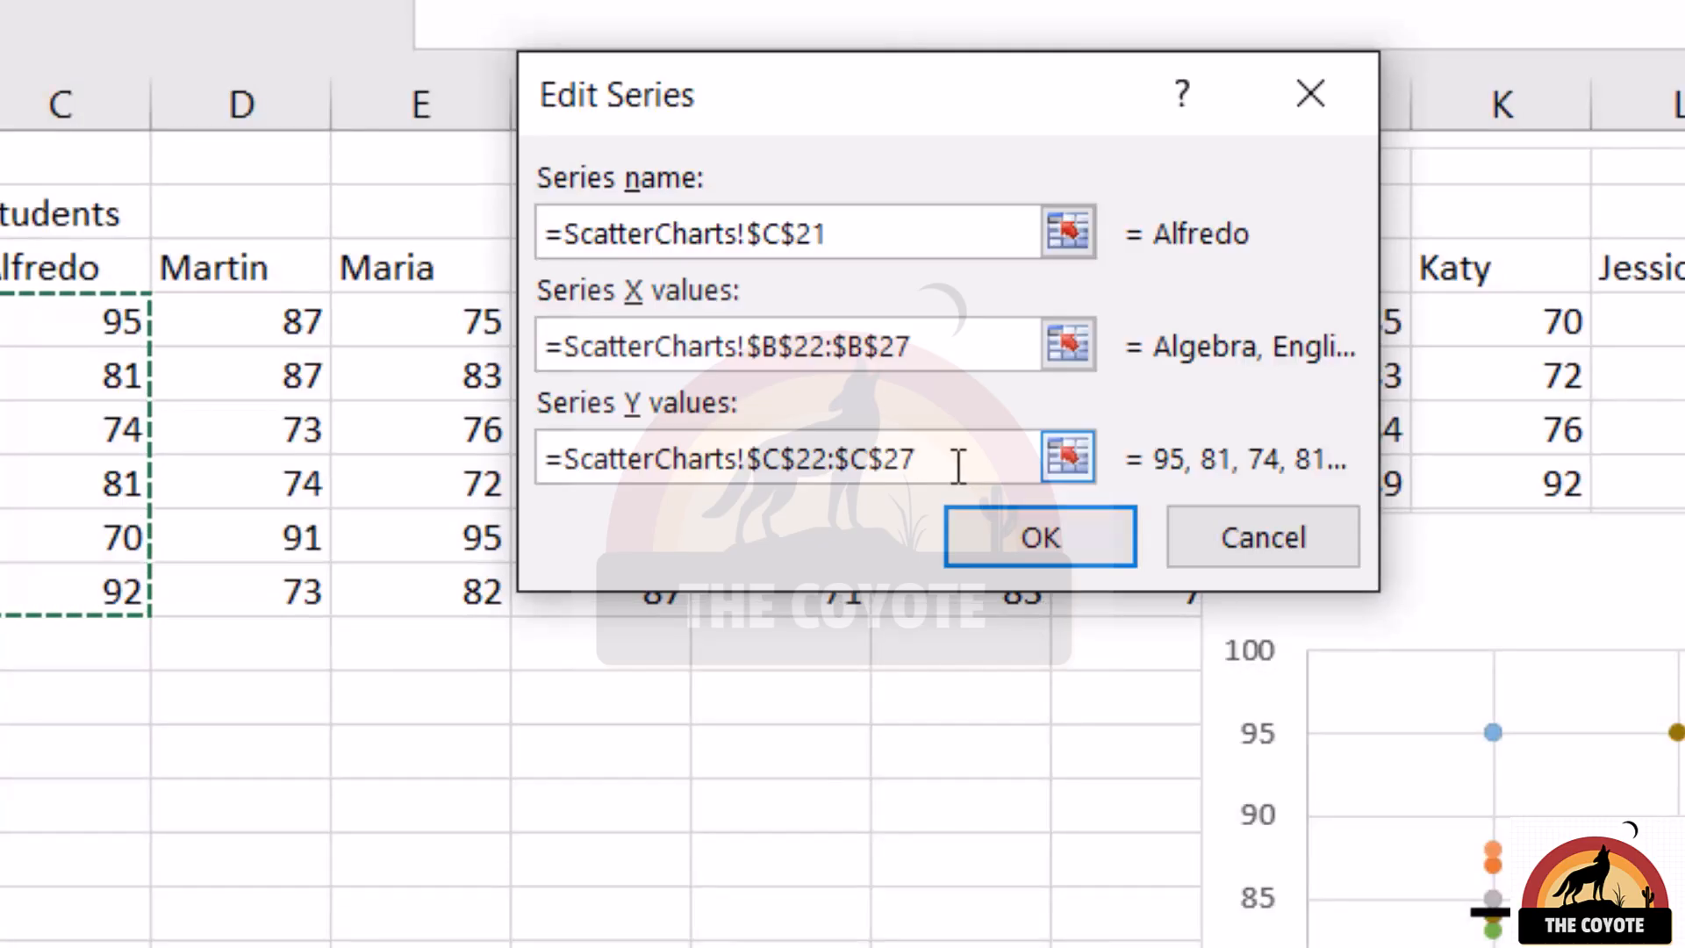
key(Return)
click(1374, 707)
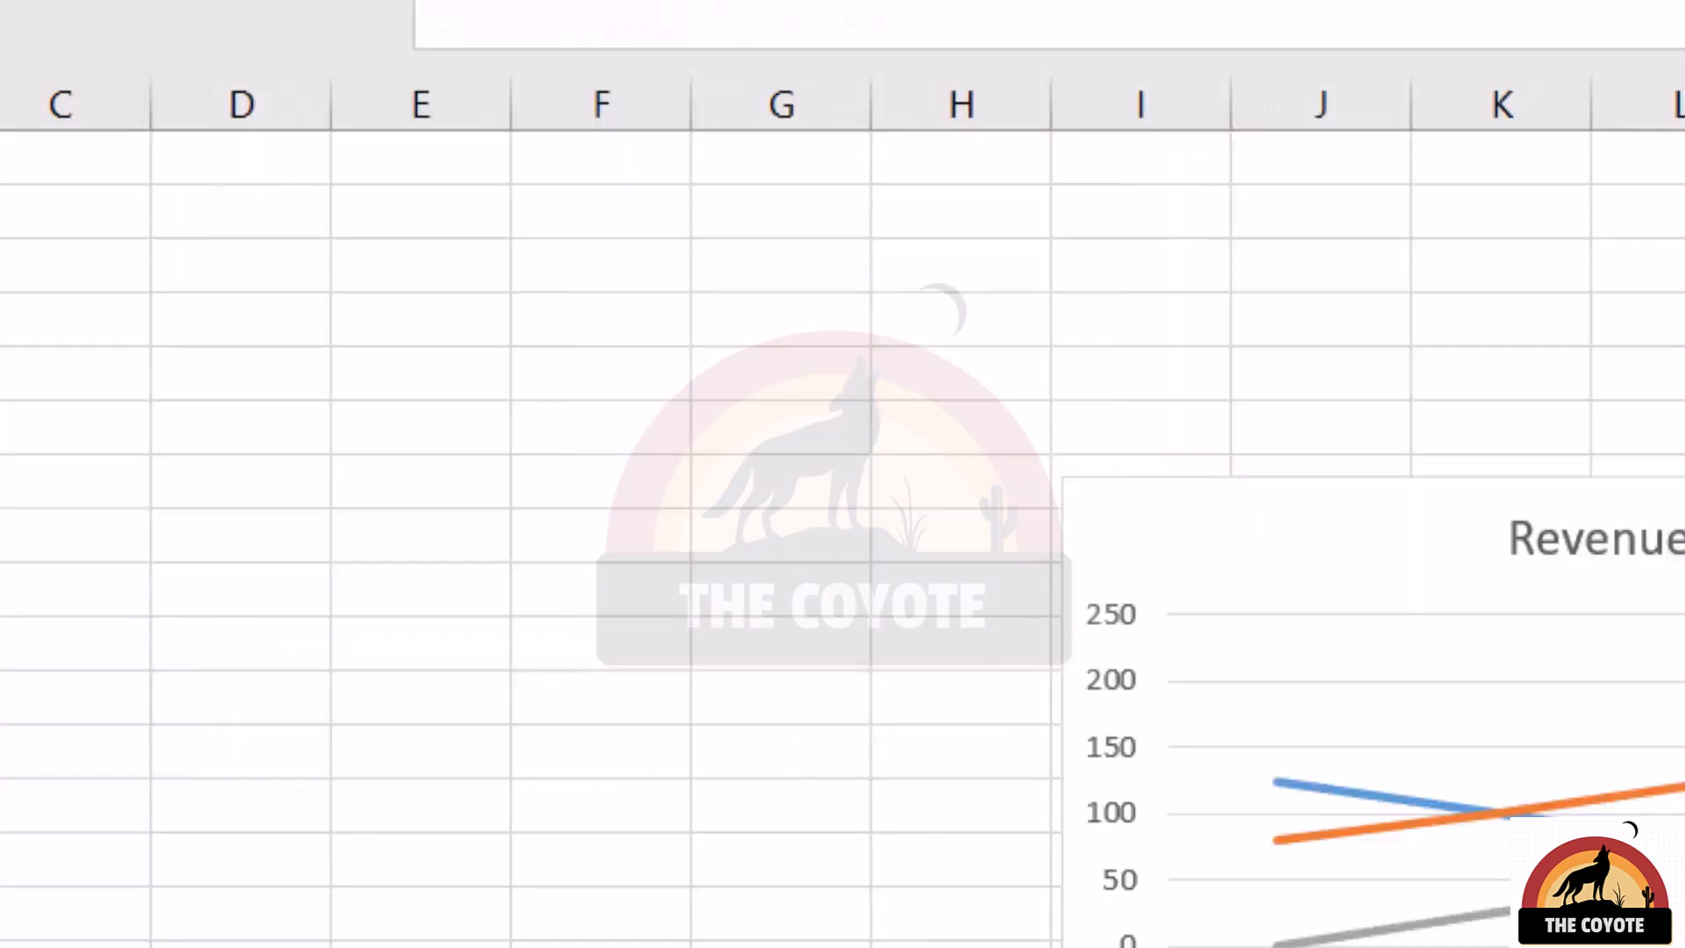
Enlarge the scatter and line versions of Revenue By Operating Unit by stretching their upper outer corners
scroll(843, 527, right, 1)
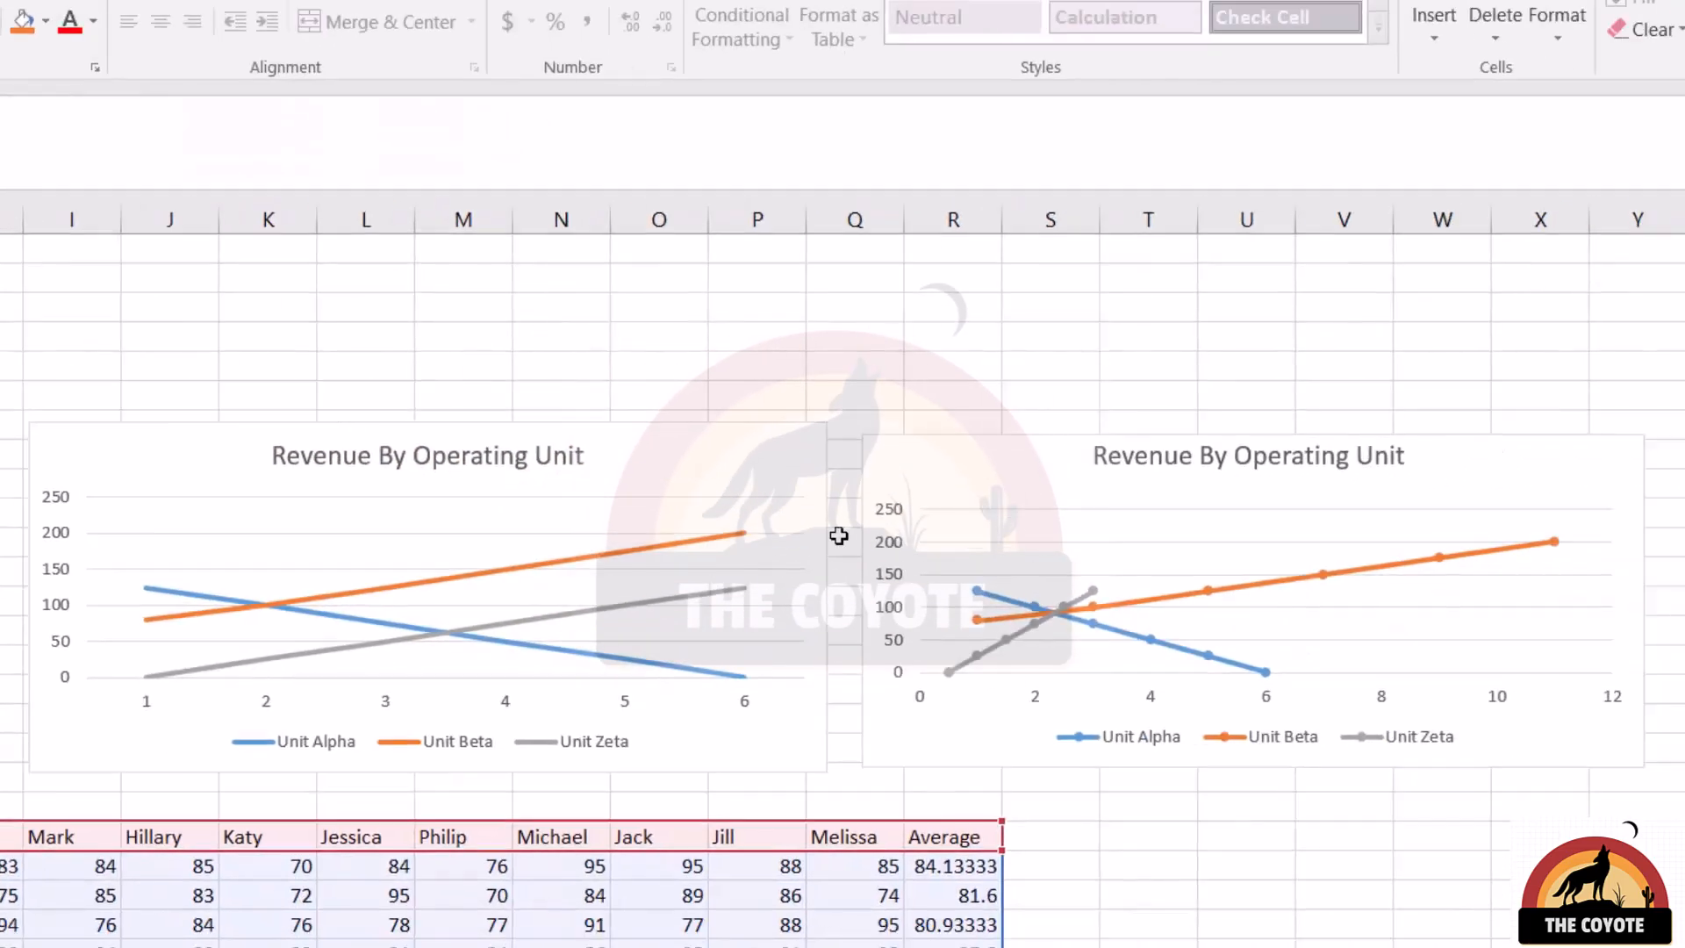
click(1191, 479)
drag(1642, 433, 1681, 373)
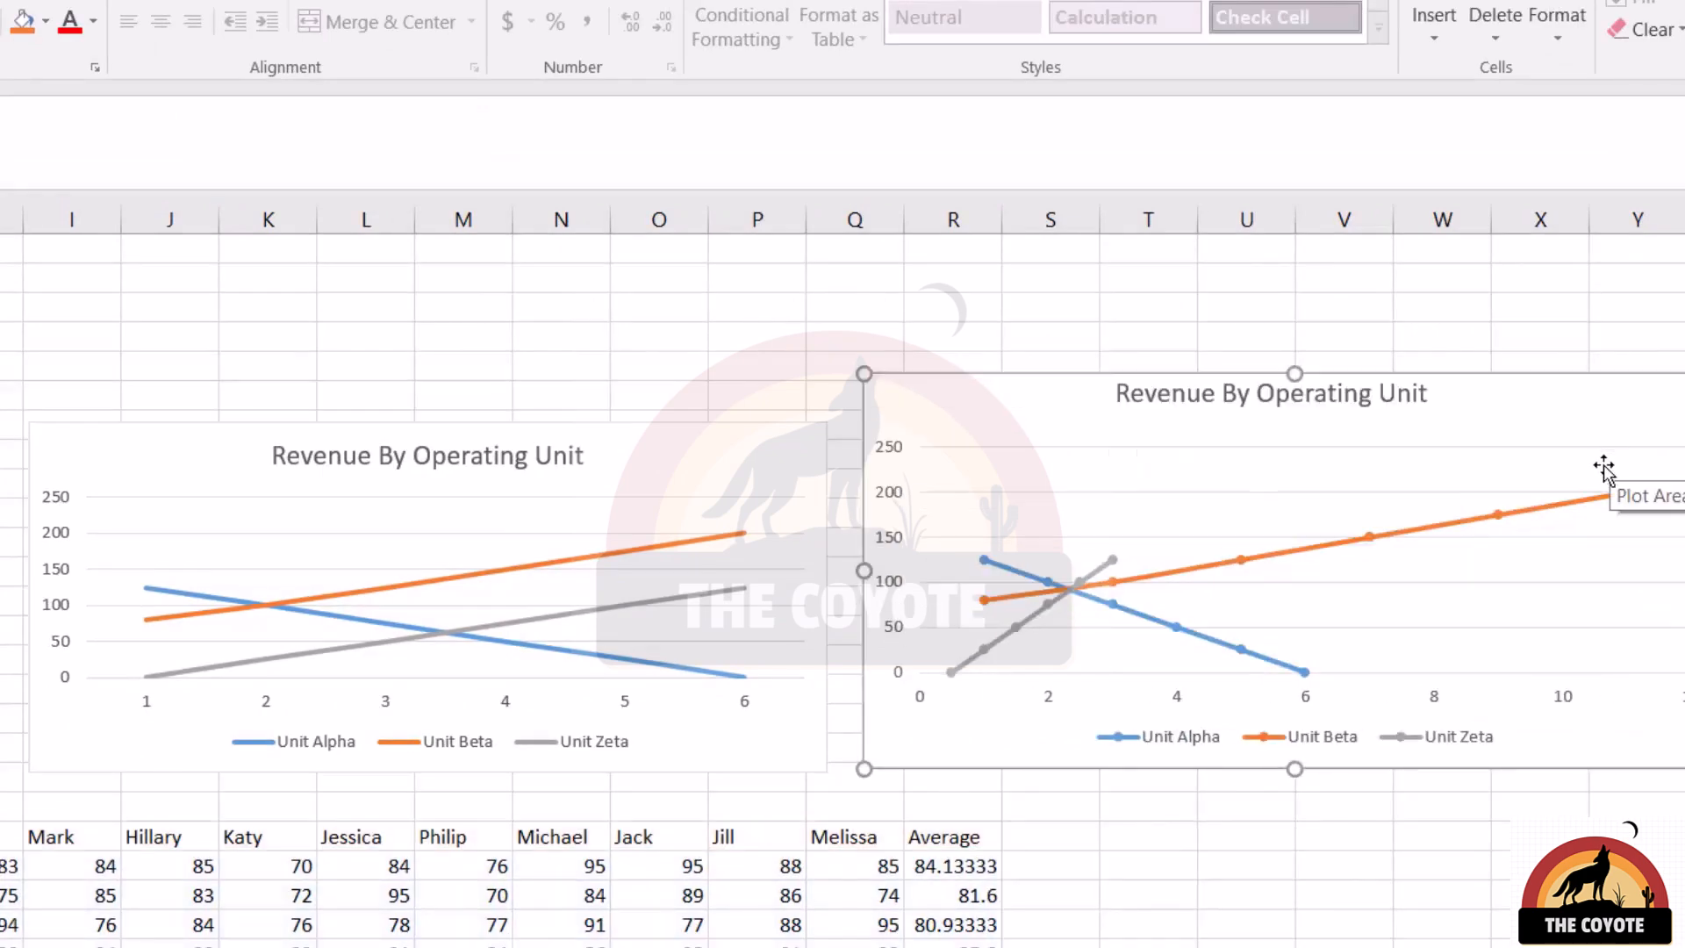
click(29, 423)
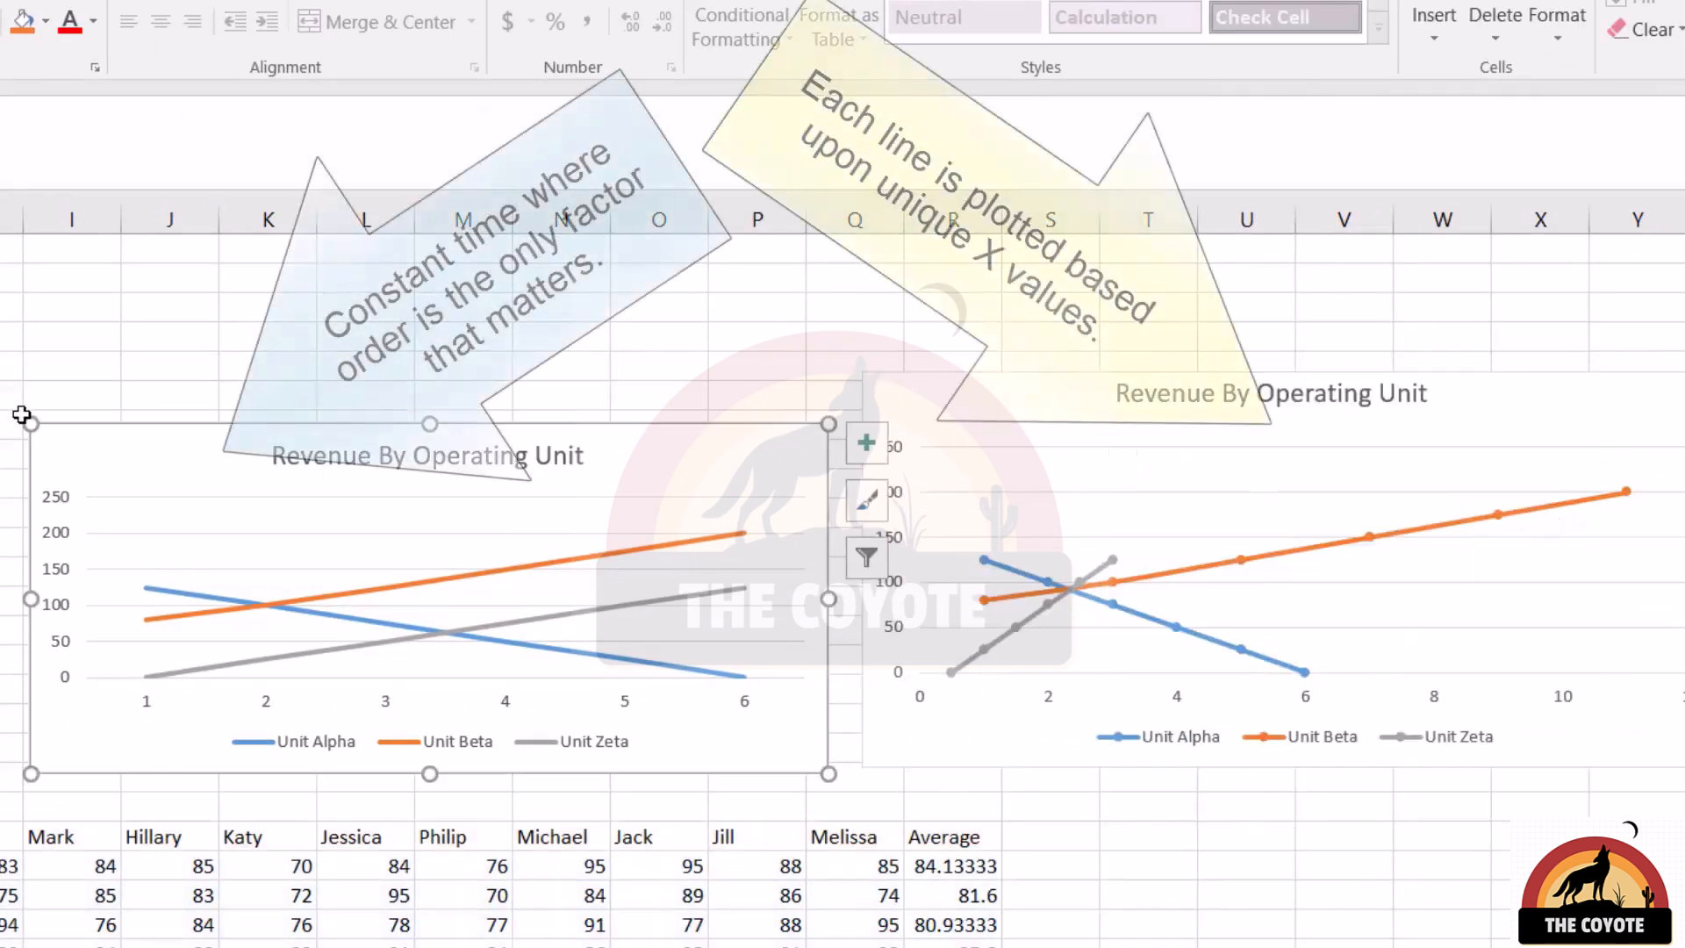
drag(30, 423, 2, 373)
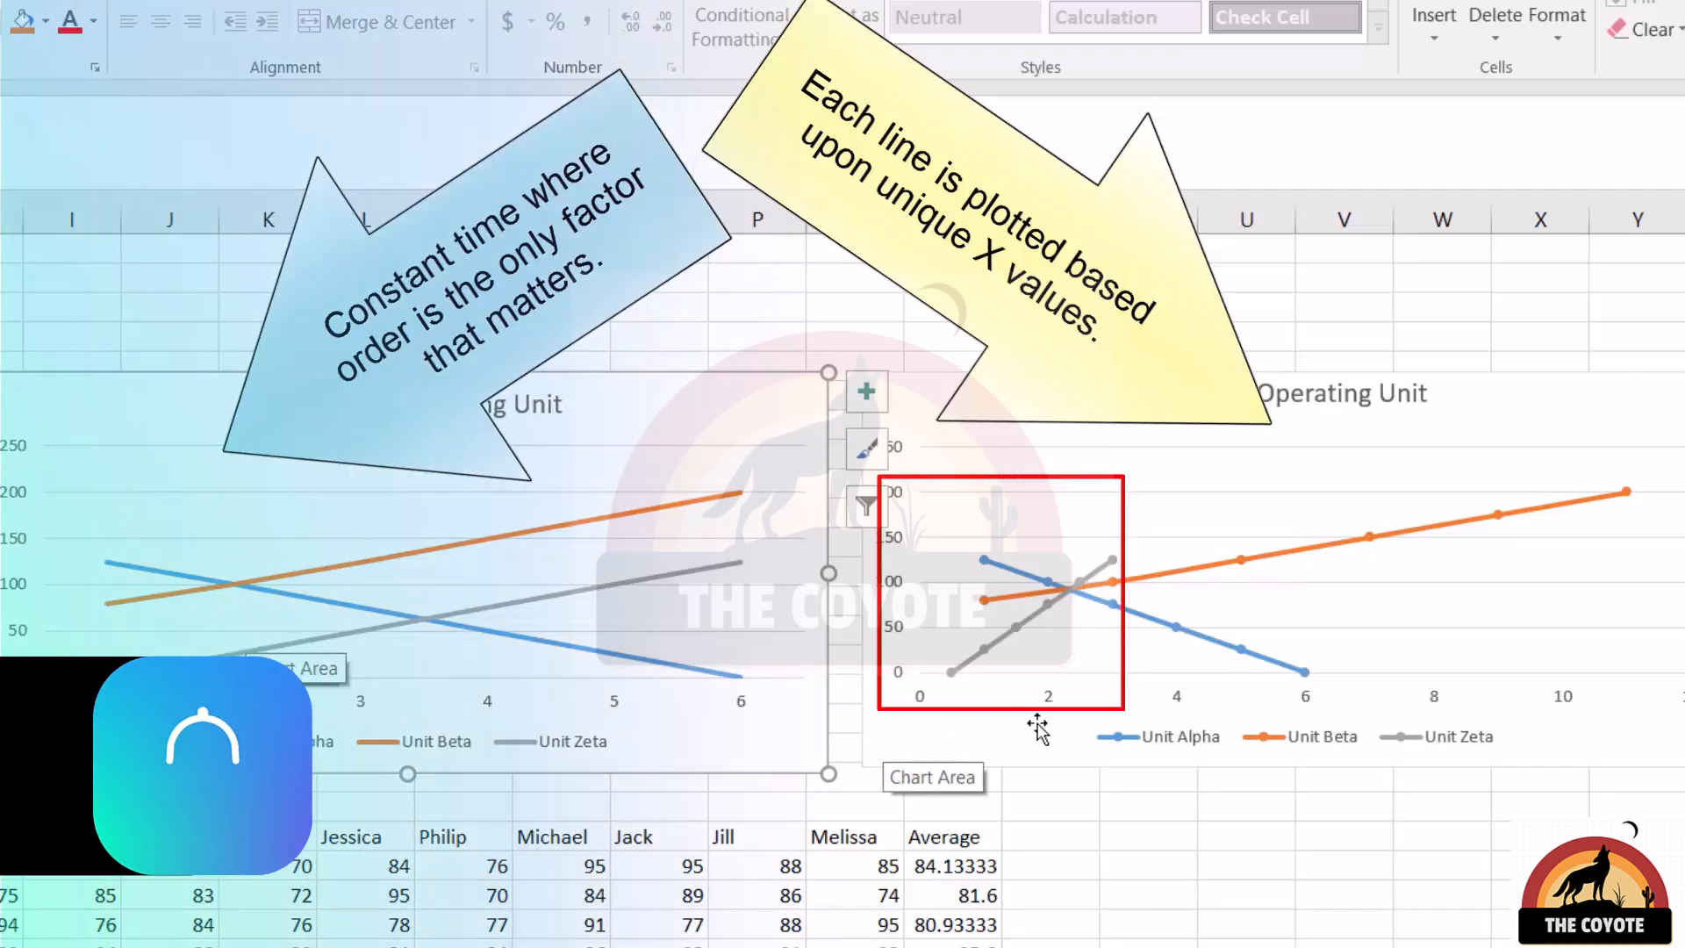
Examine the Unit Alpha and Unit Beta series in the scatter chart against the line chart beside it, then deselect the chart
click(1158, 621)
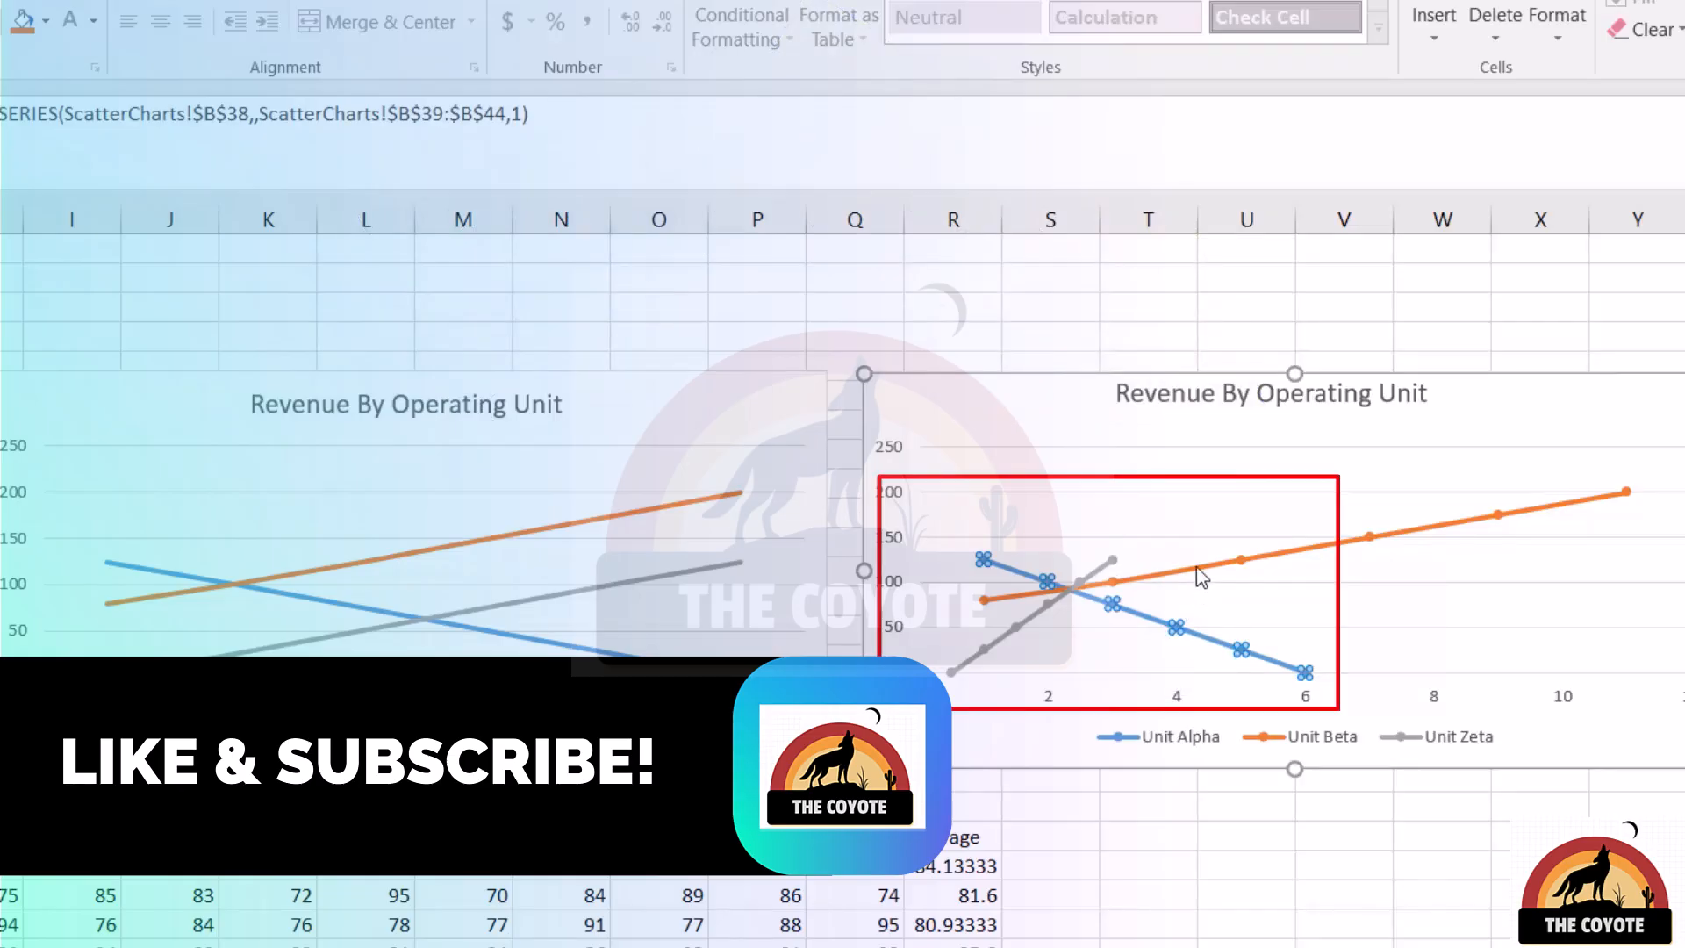
click(1197, 568)
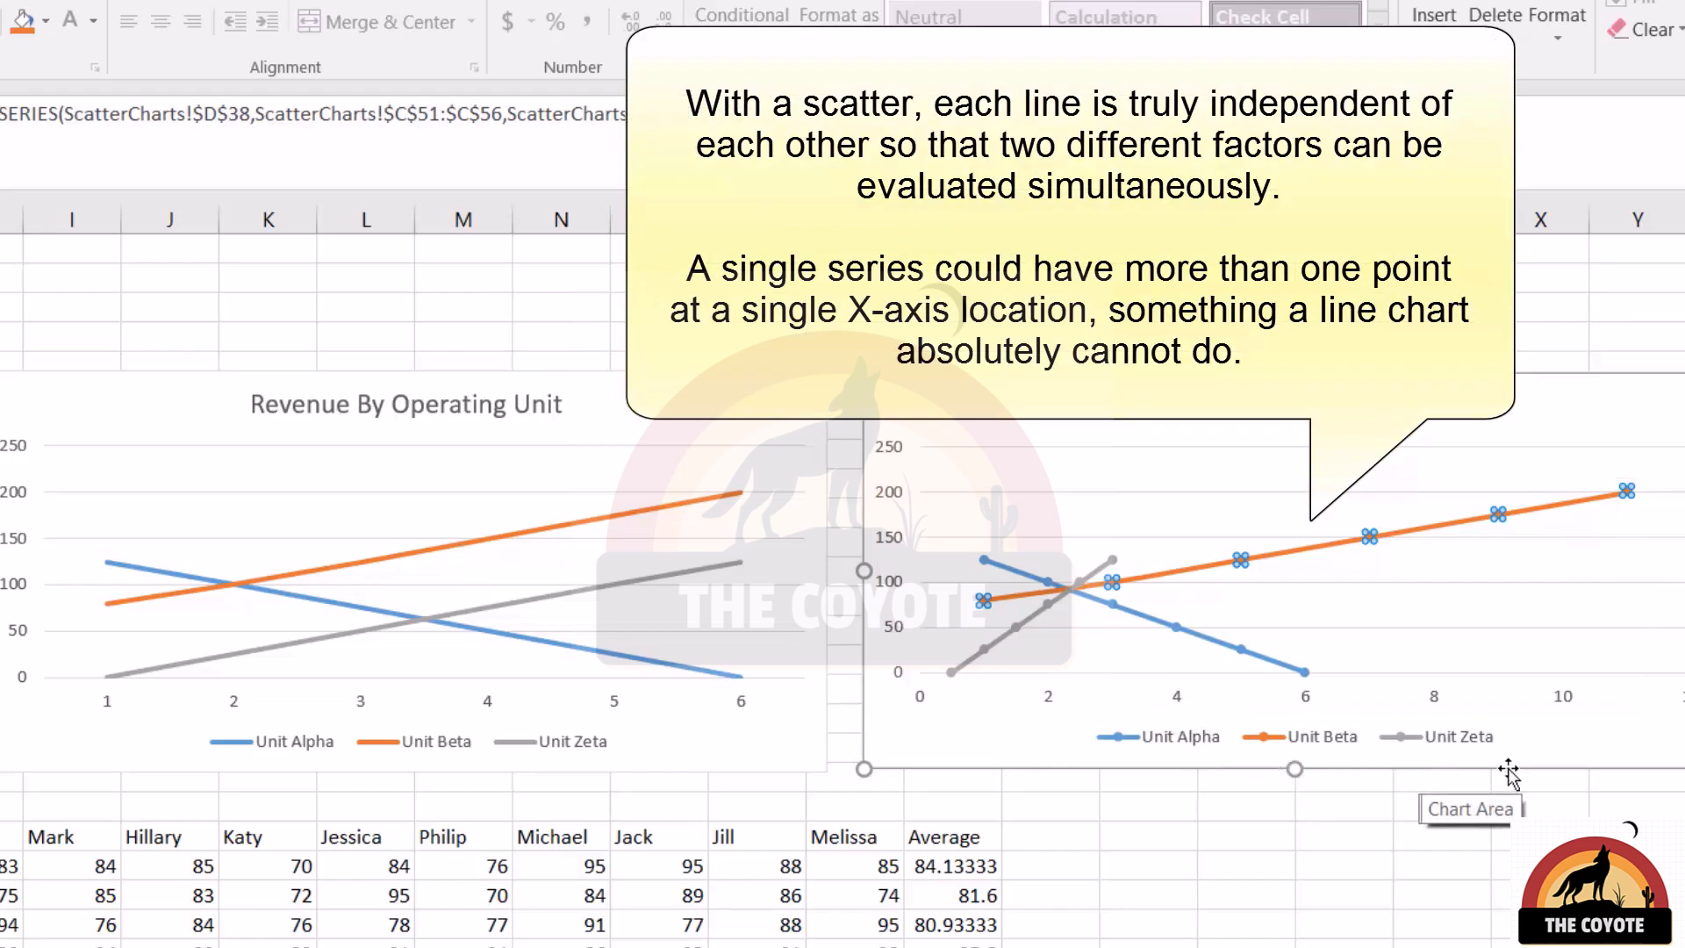
click(1051, 869)
click(908, 754)
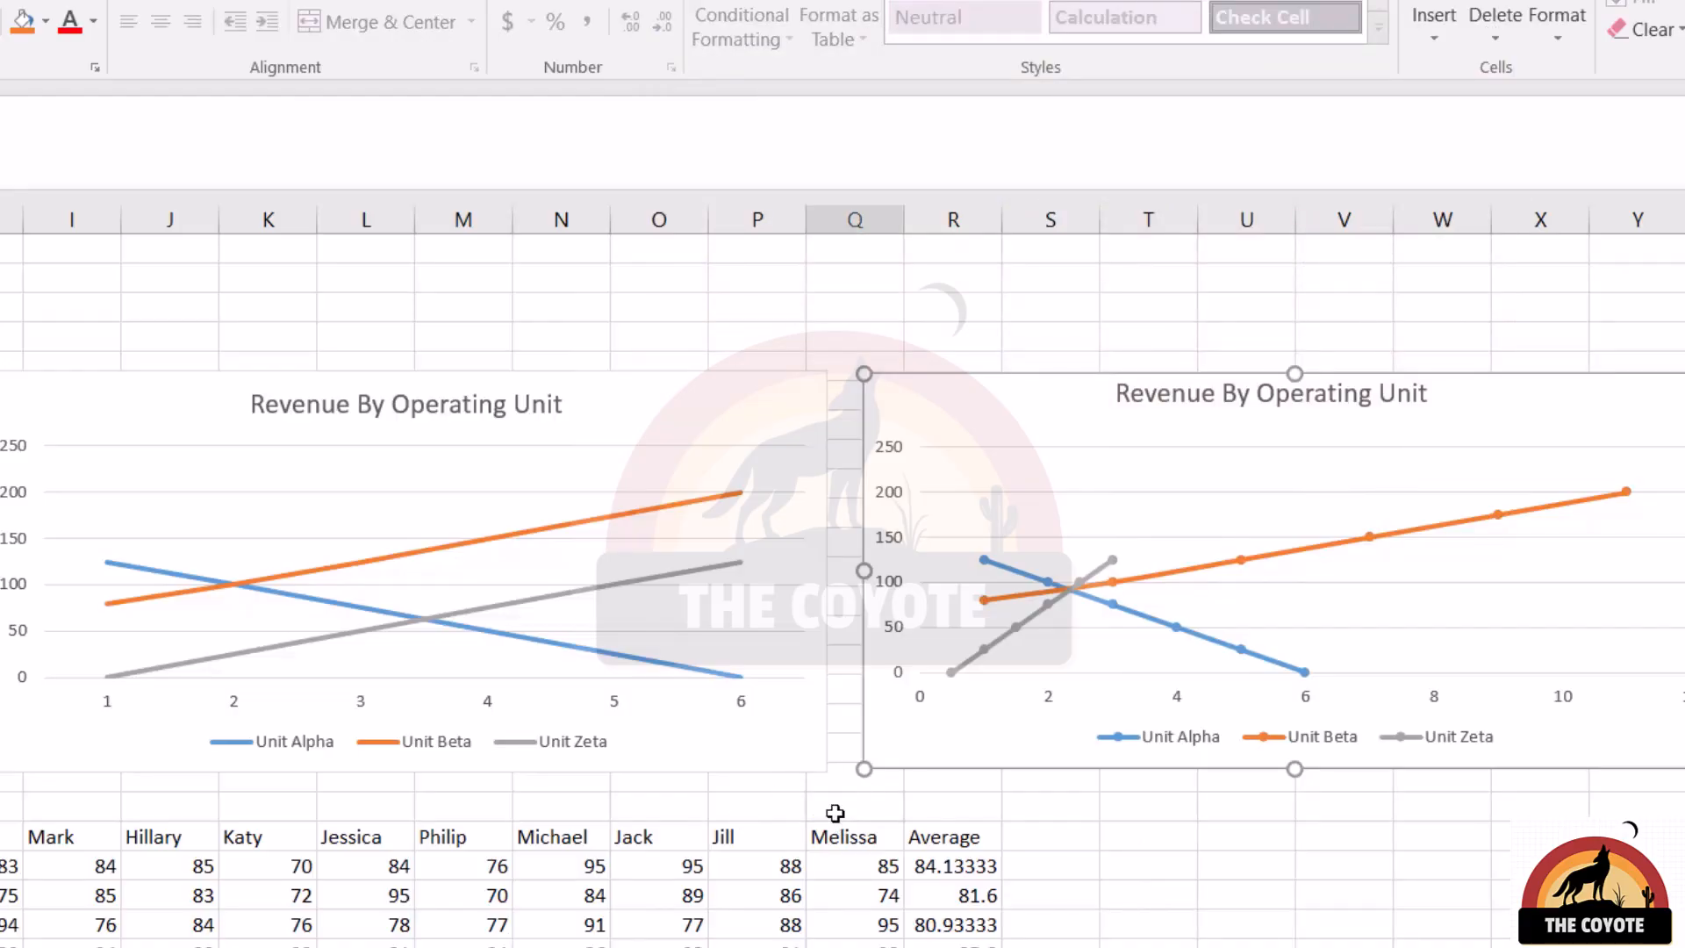
click(837, 808)
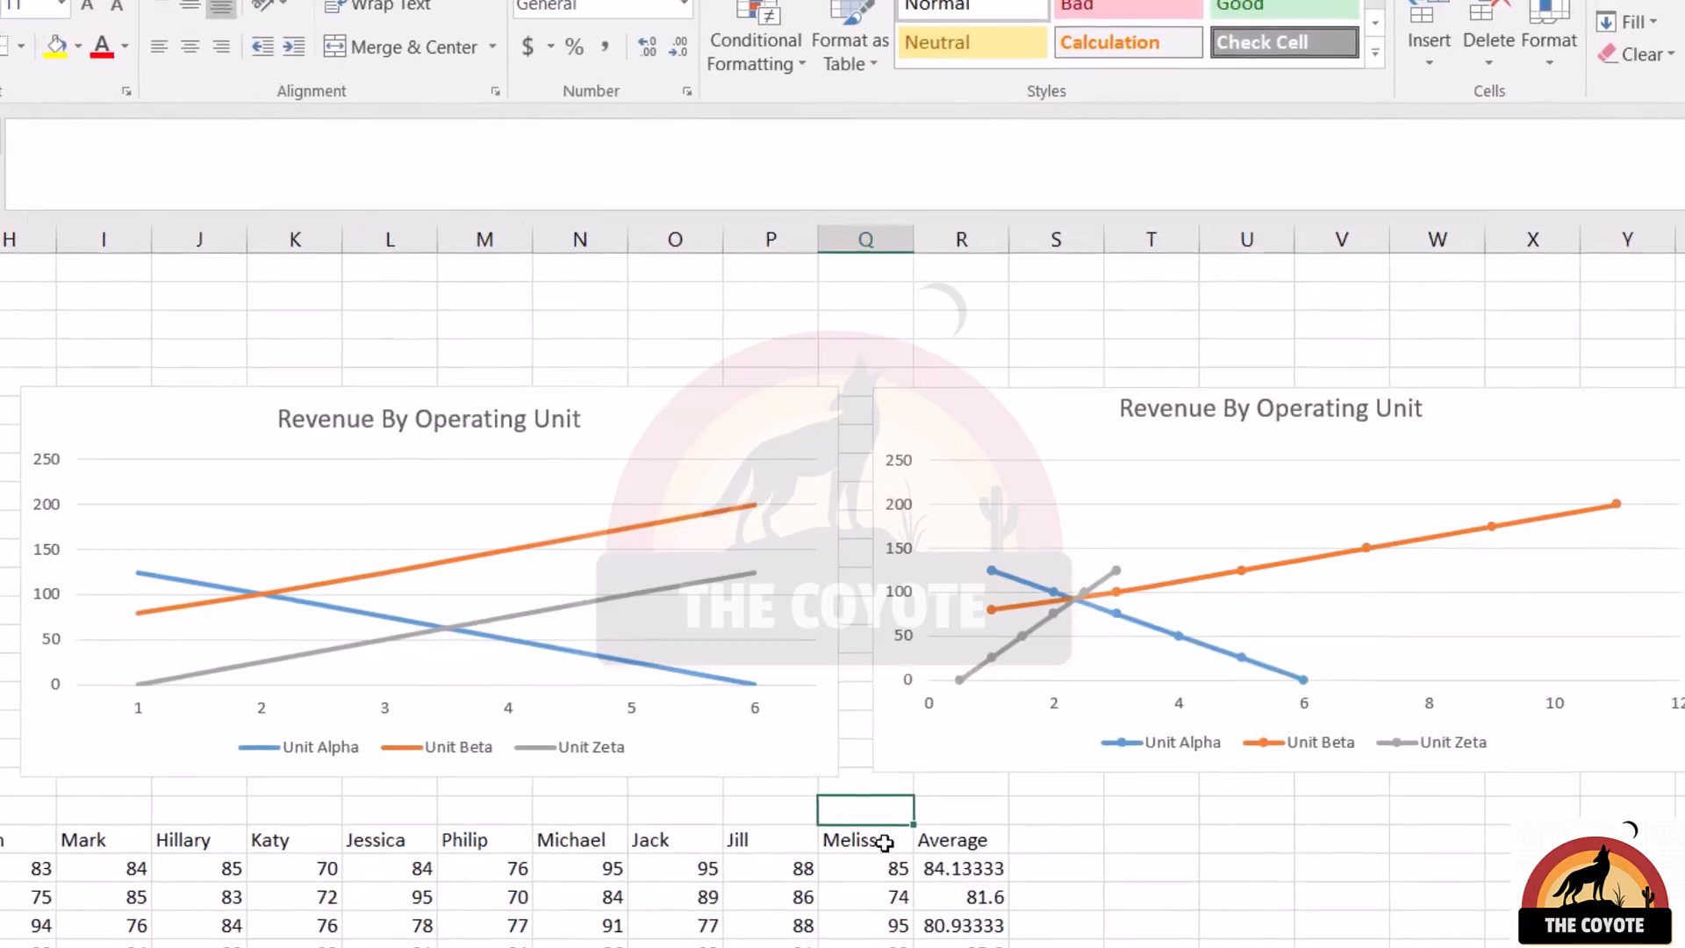
Preview the Scatter, Smooth Lines with Markers, Smooth Lines and Bubble variants for the scatter version of Revenue By Operating Unit
click(965, 759)
click(1189, 51)
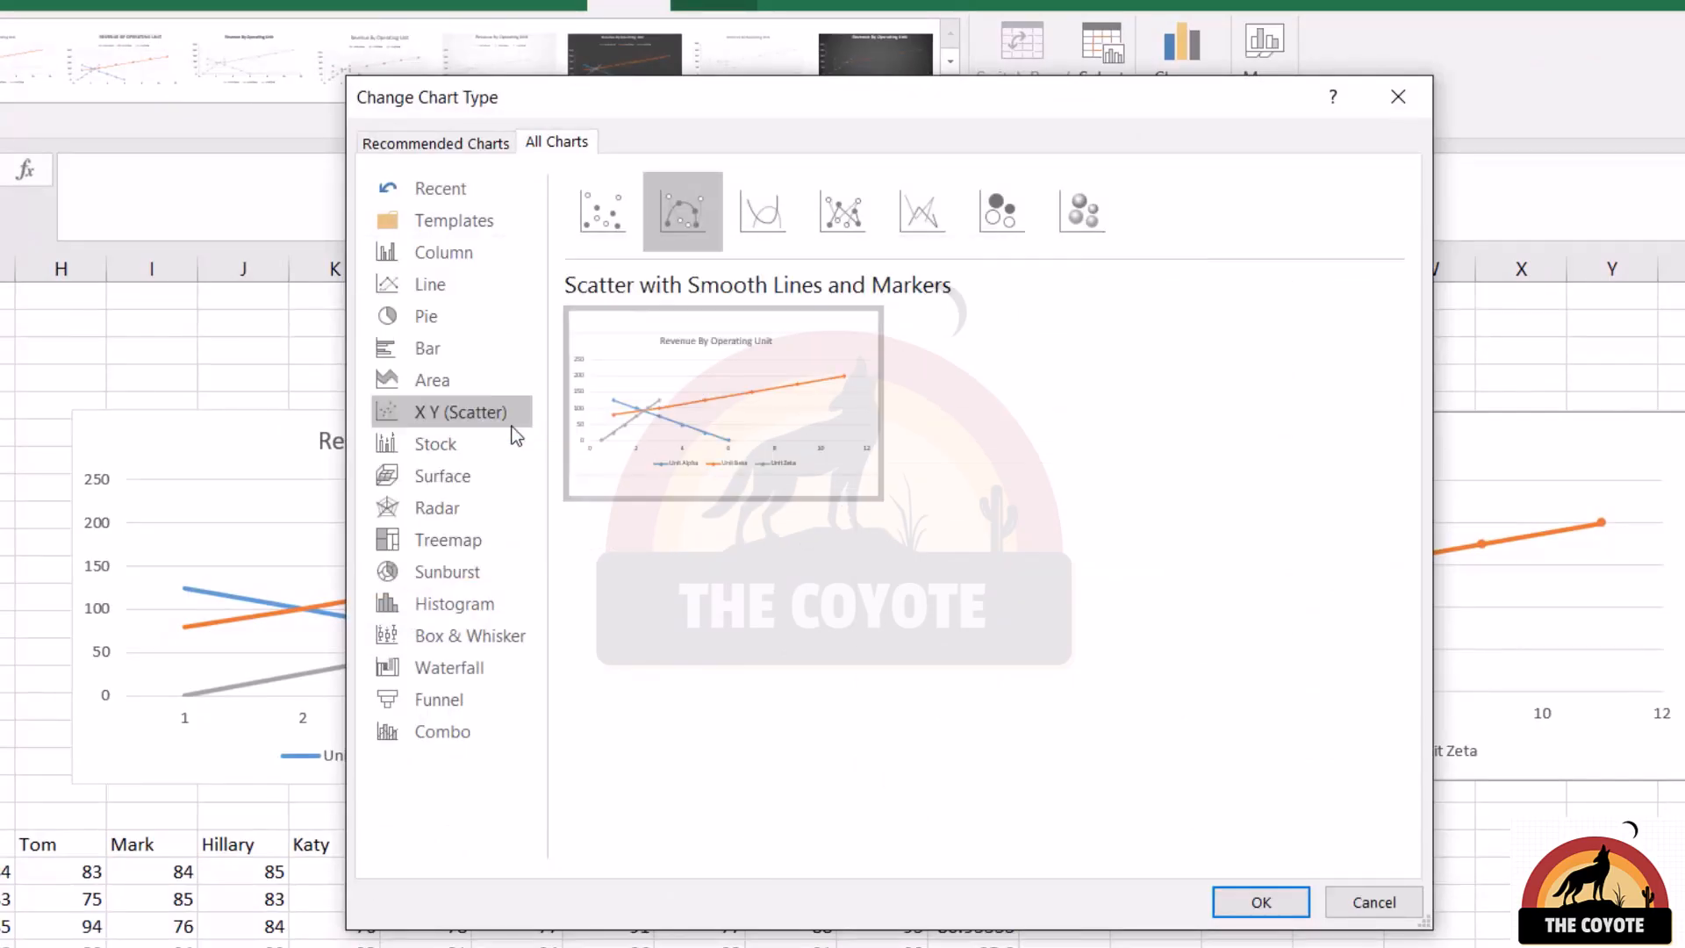
click(569, 233)
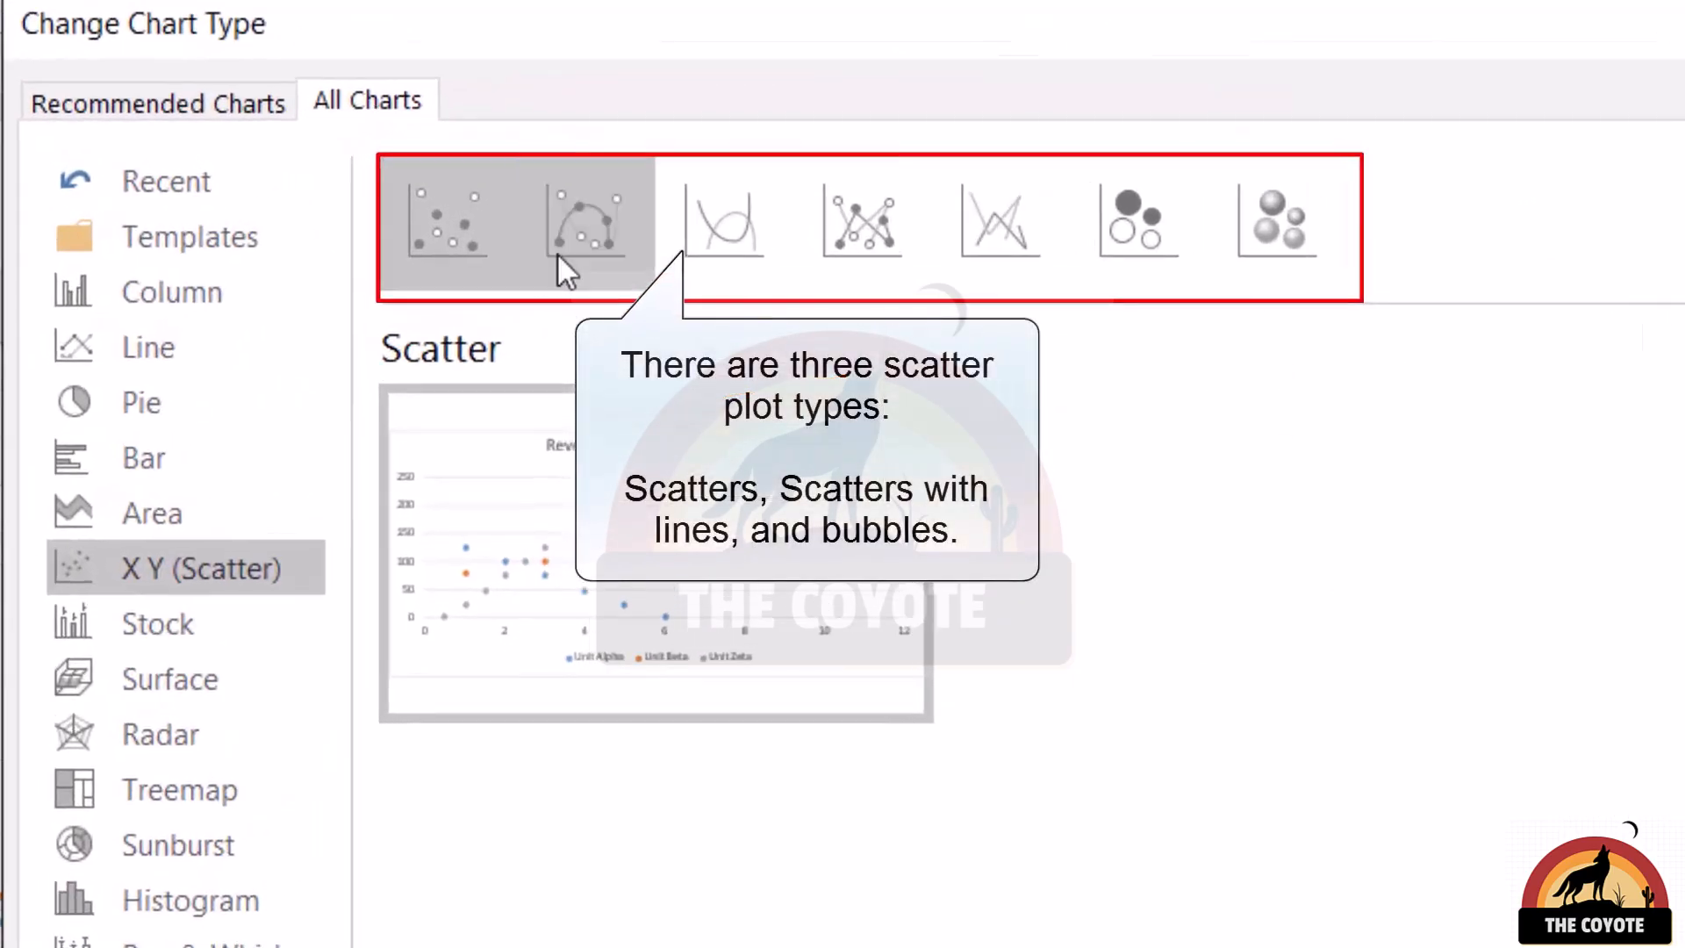
click(546, 268)
click(728, 213)
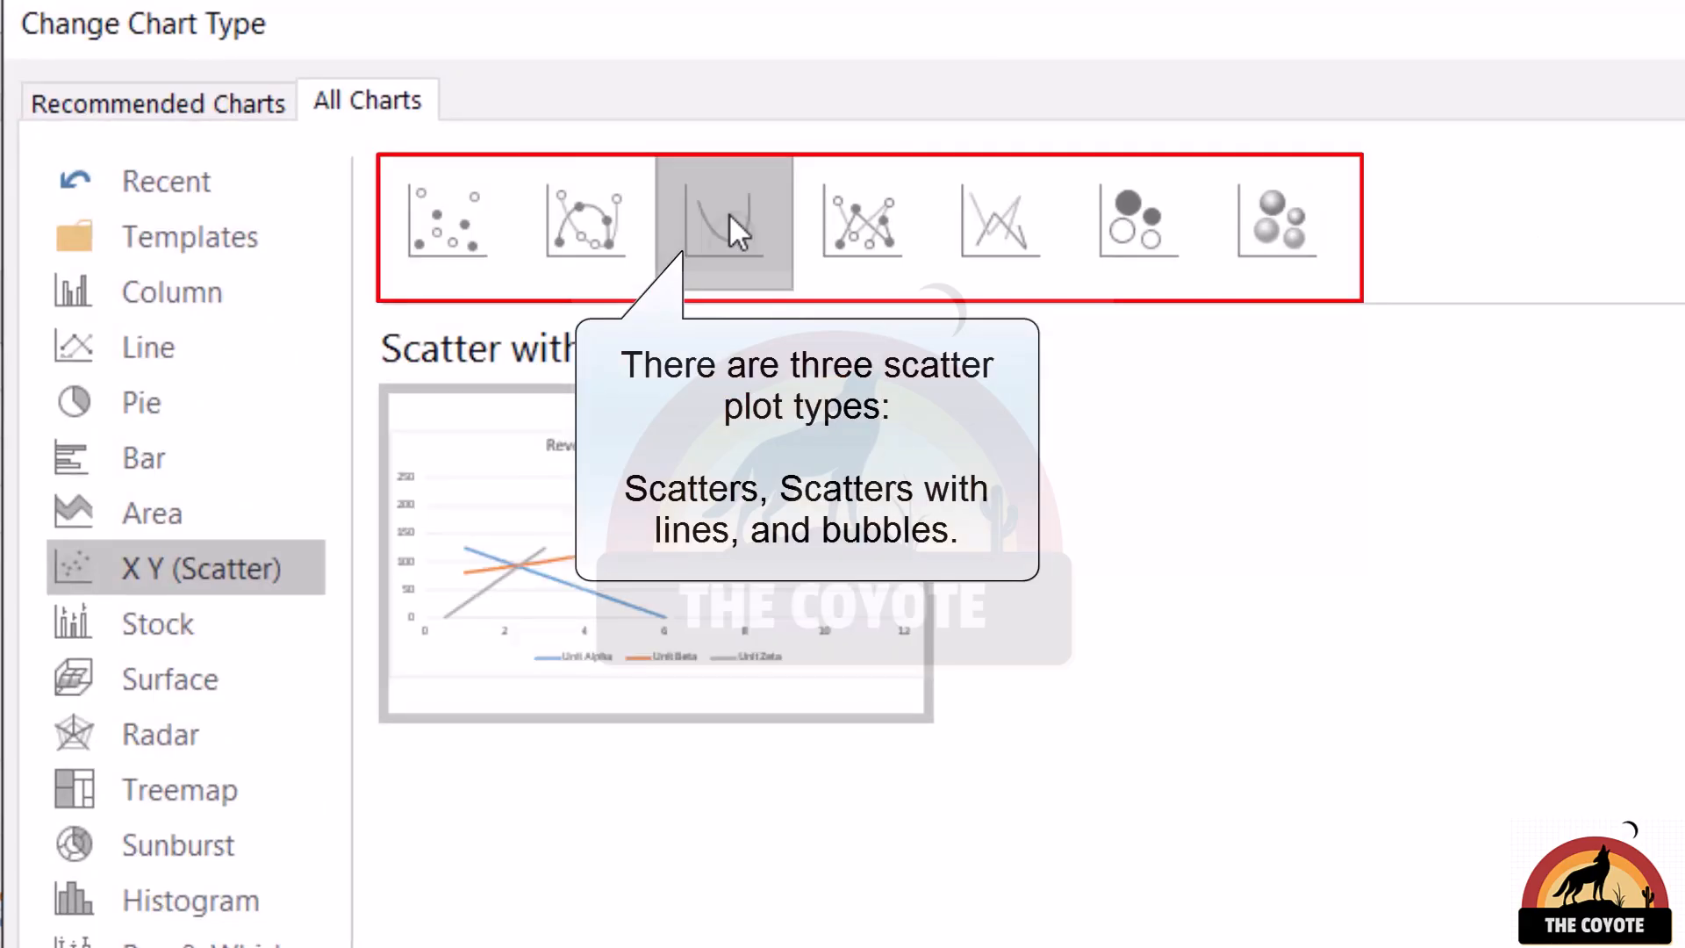
click(1110, 213)
click(440, 225)
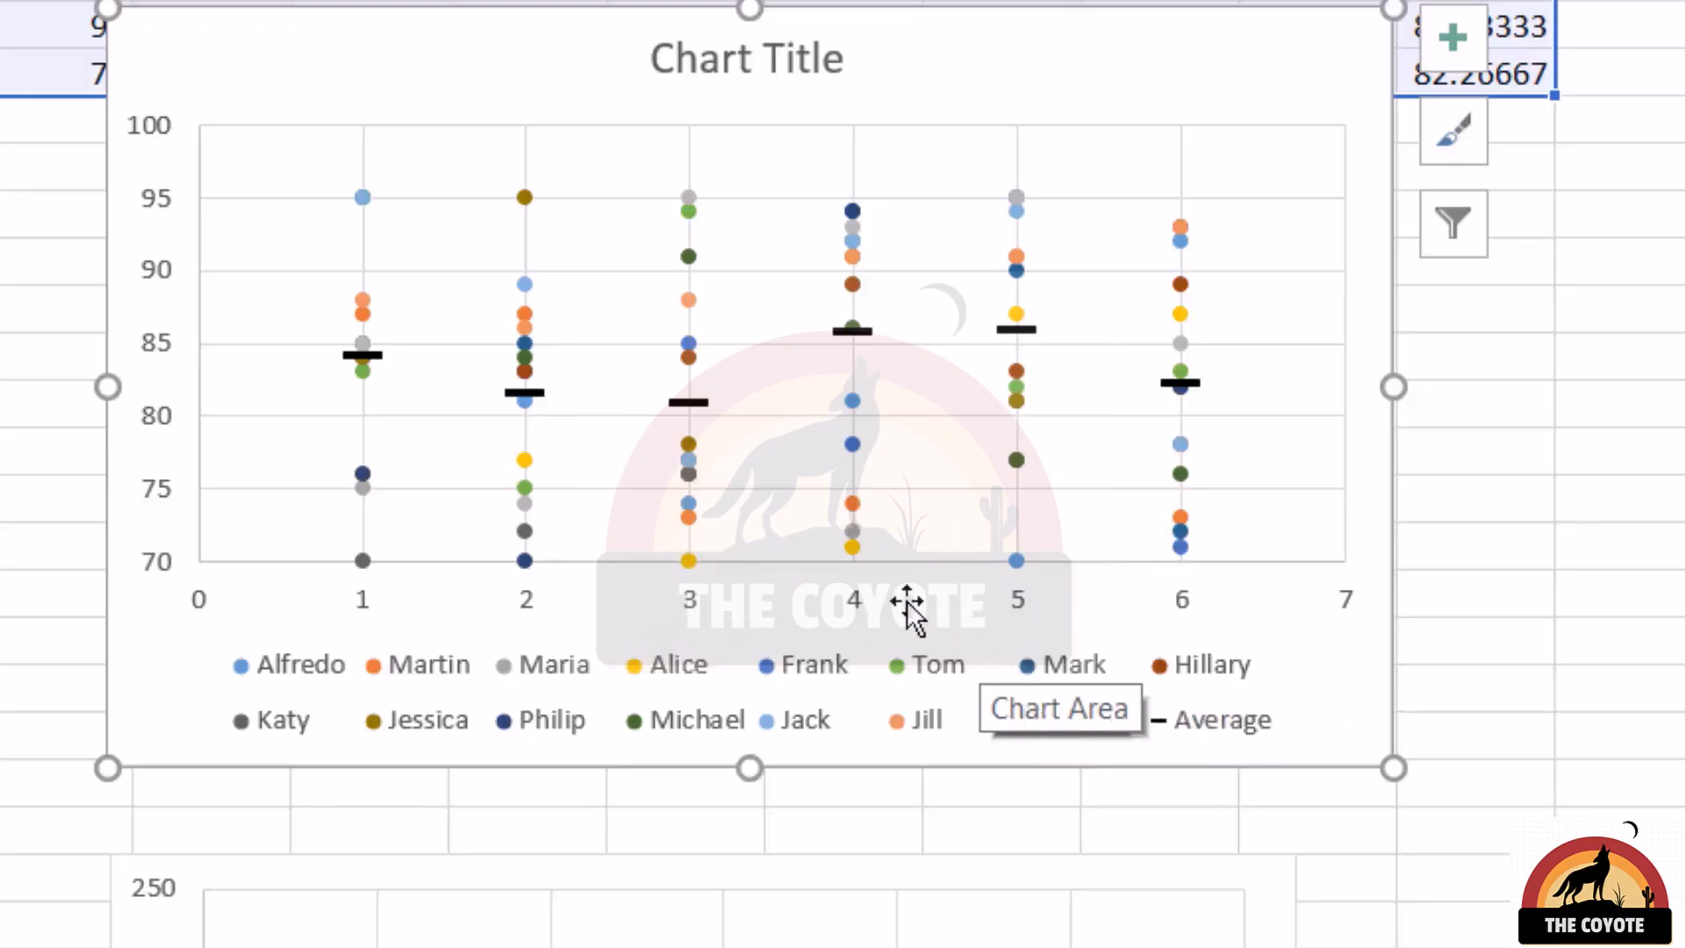
Compare the markers-only unit revenue scatter chart with the smooth-line version beside it, selecting each in turn
scroll(895, 605, down, 1)
scroll(887, 605, down, 4)
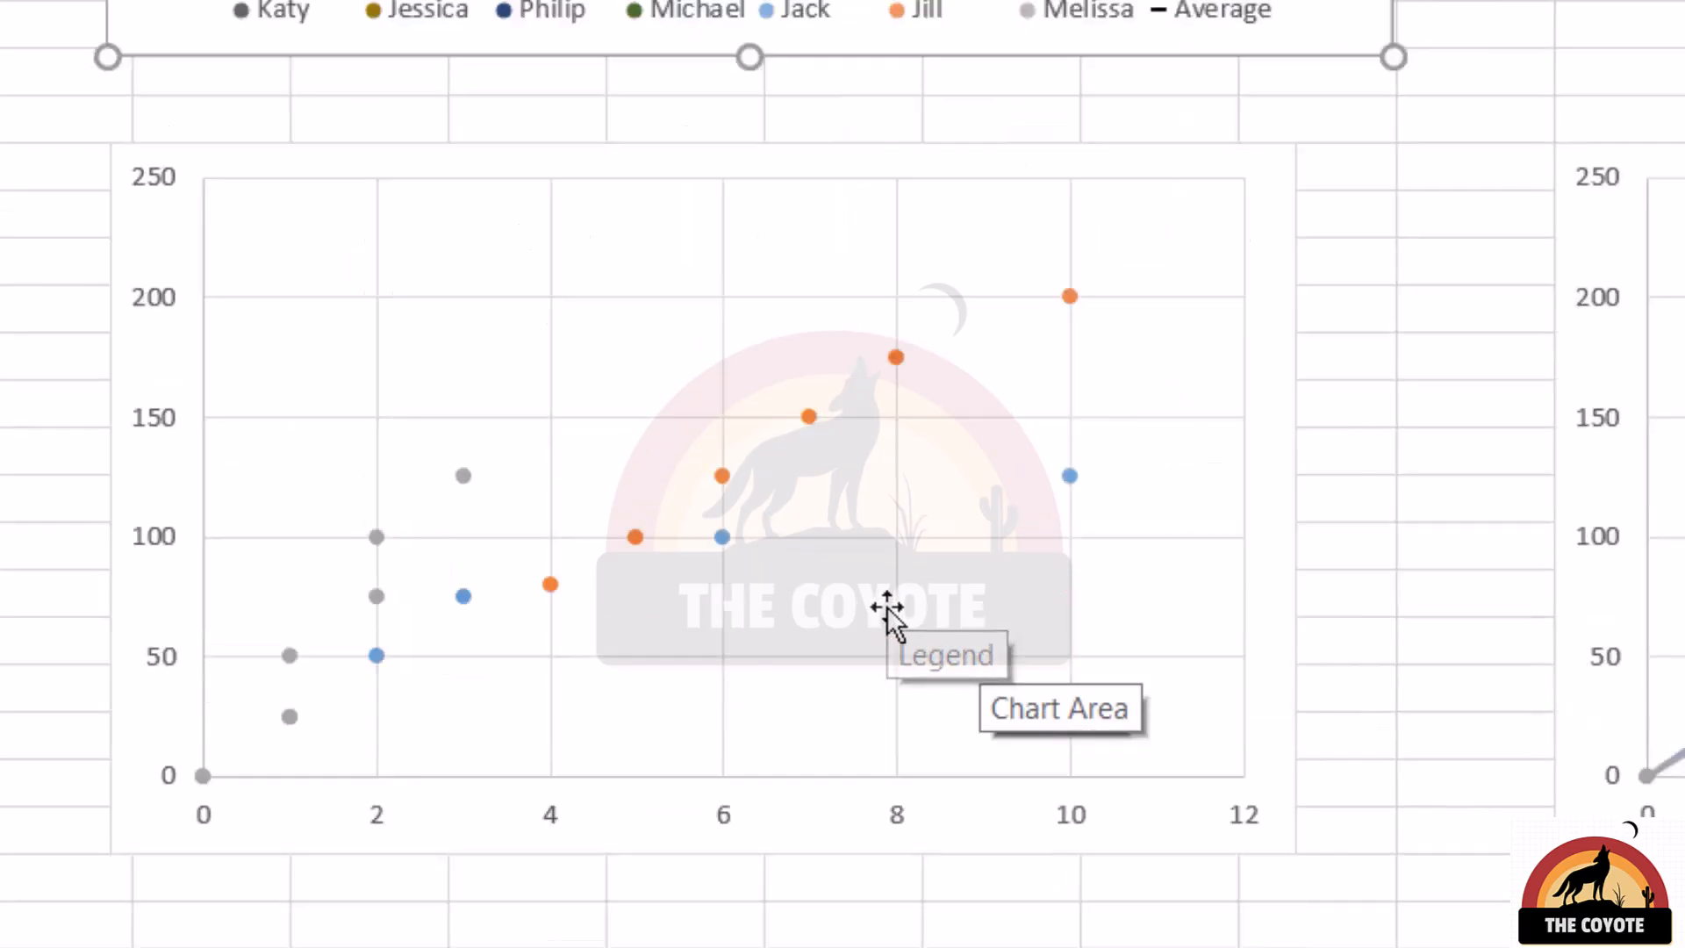
click(888, 289)
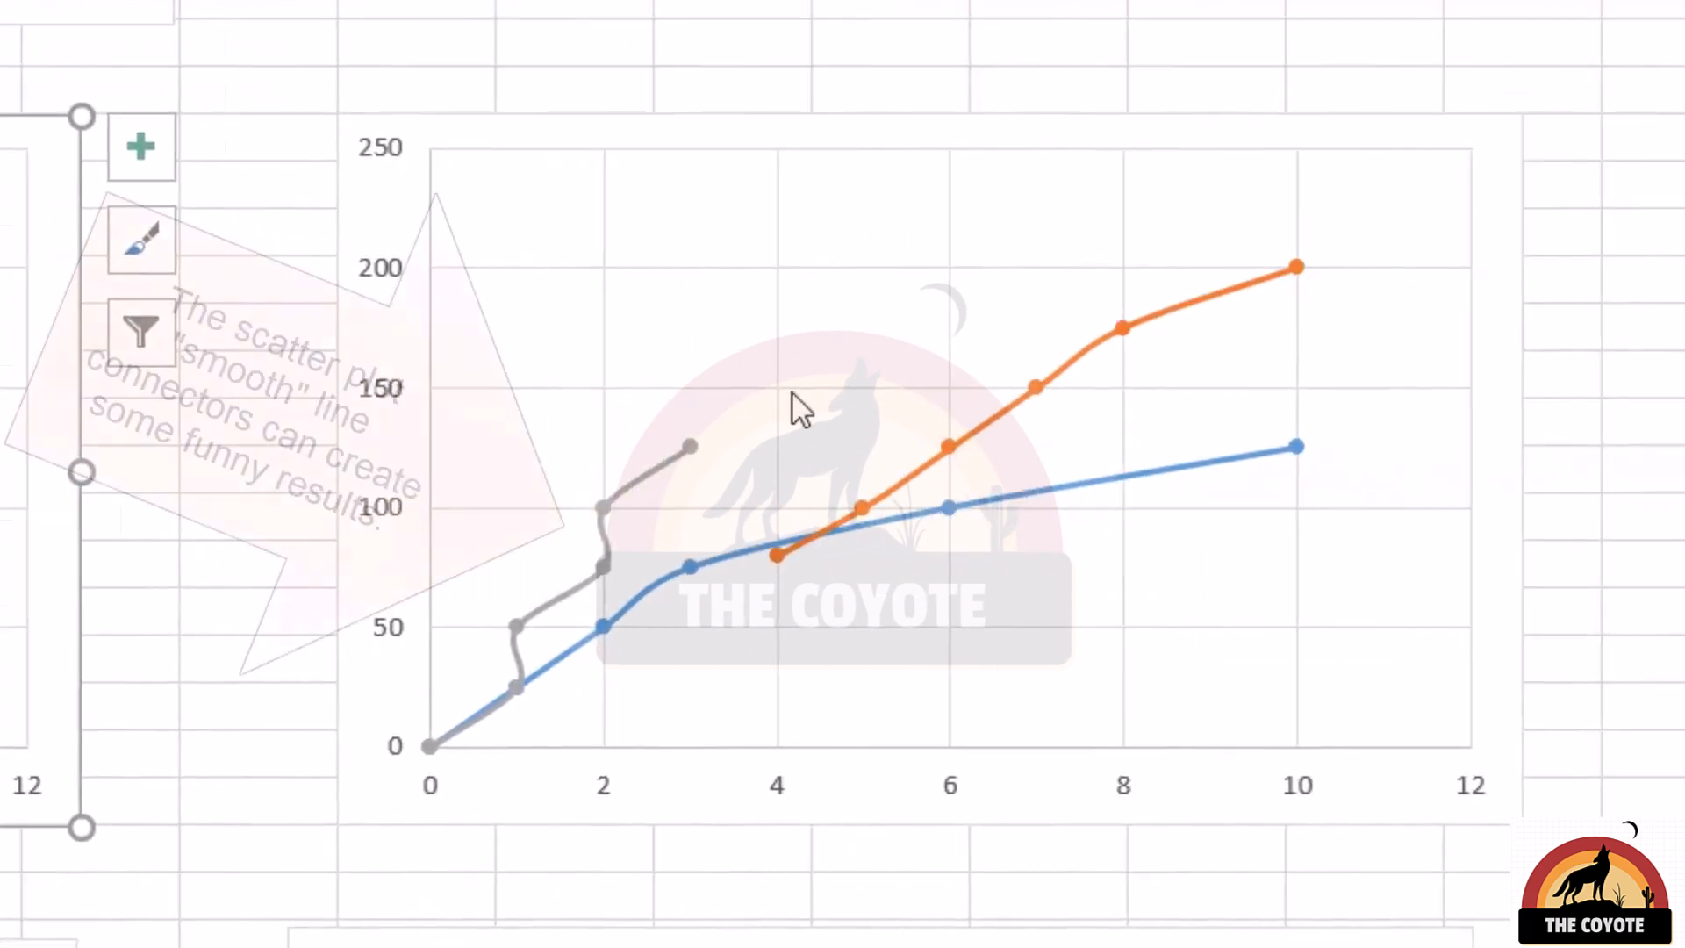
click(772, 443)
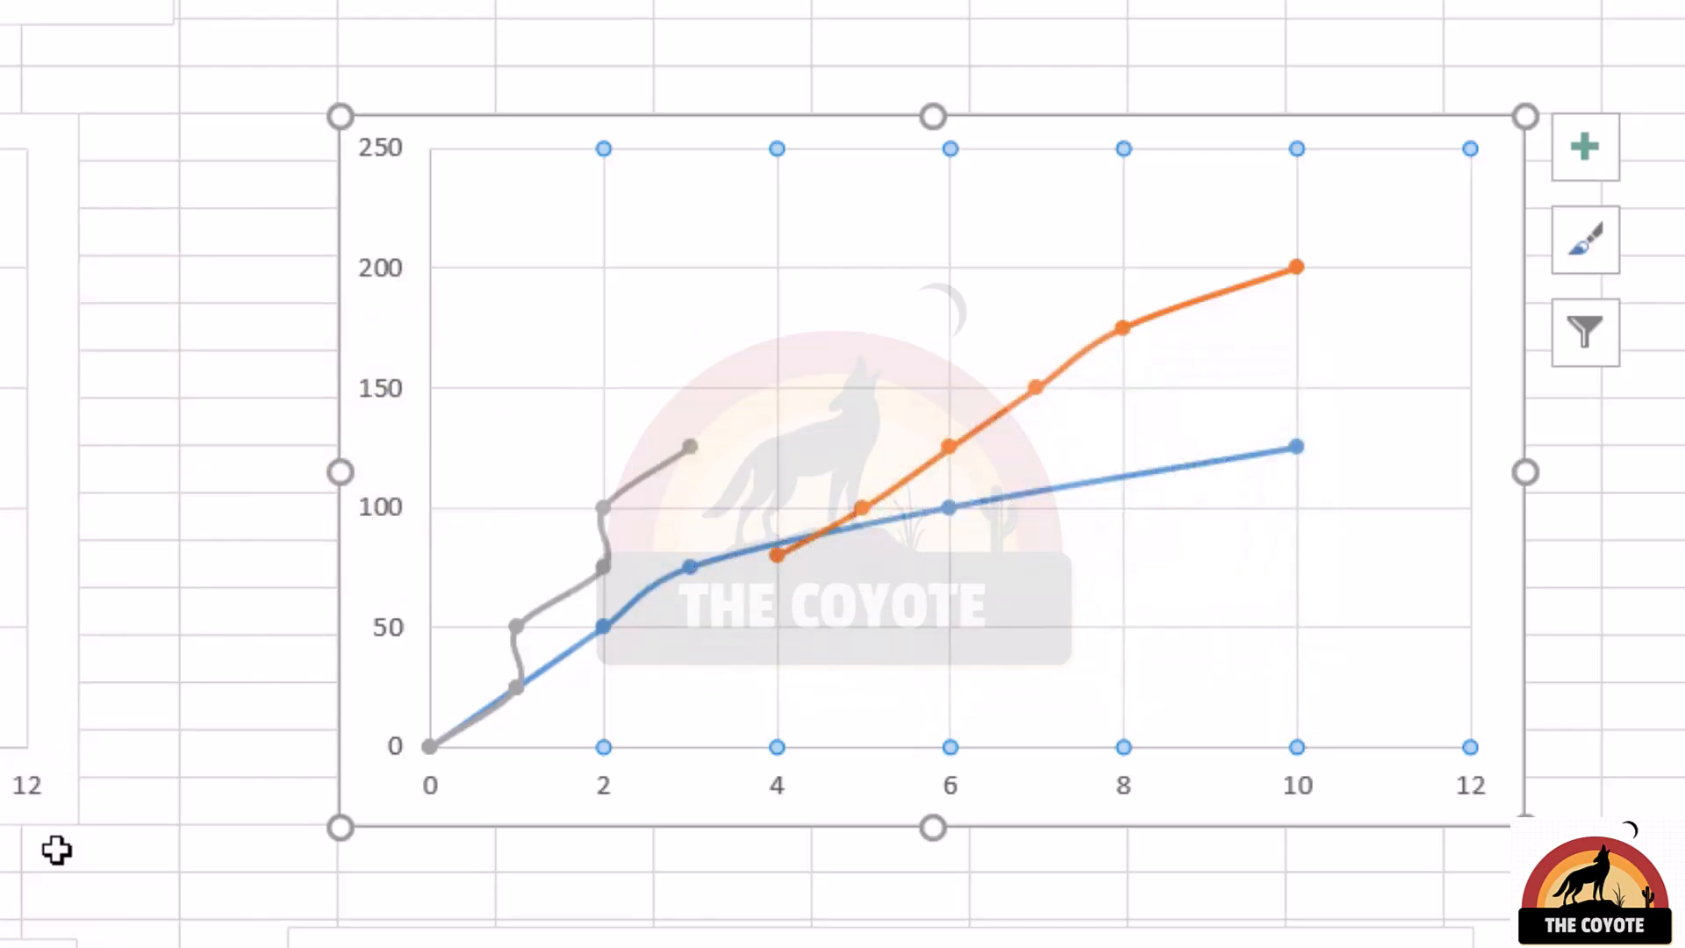
Change the lower markers-only scatter chart to a scatter with connecting lines and markers, like the chart beside it
scroll(52, 849, down, 6)
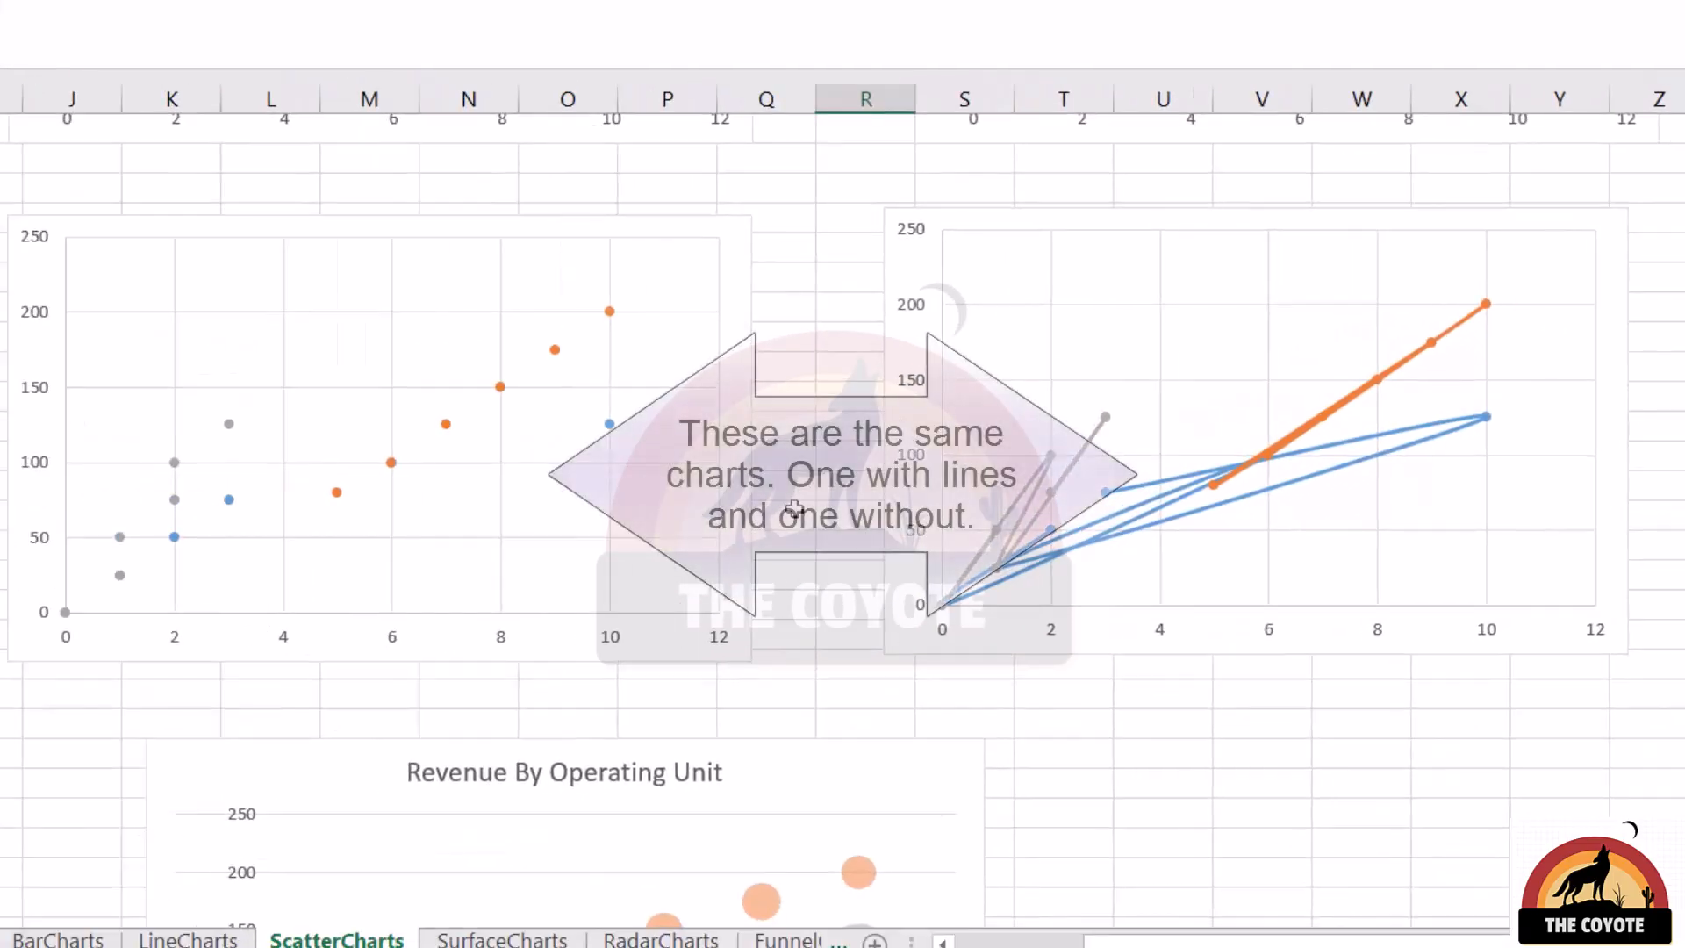
scroll(794, 508, up, 3)
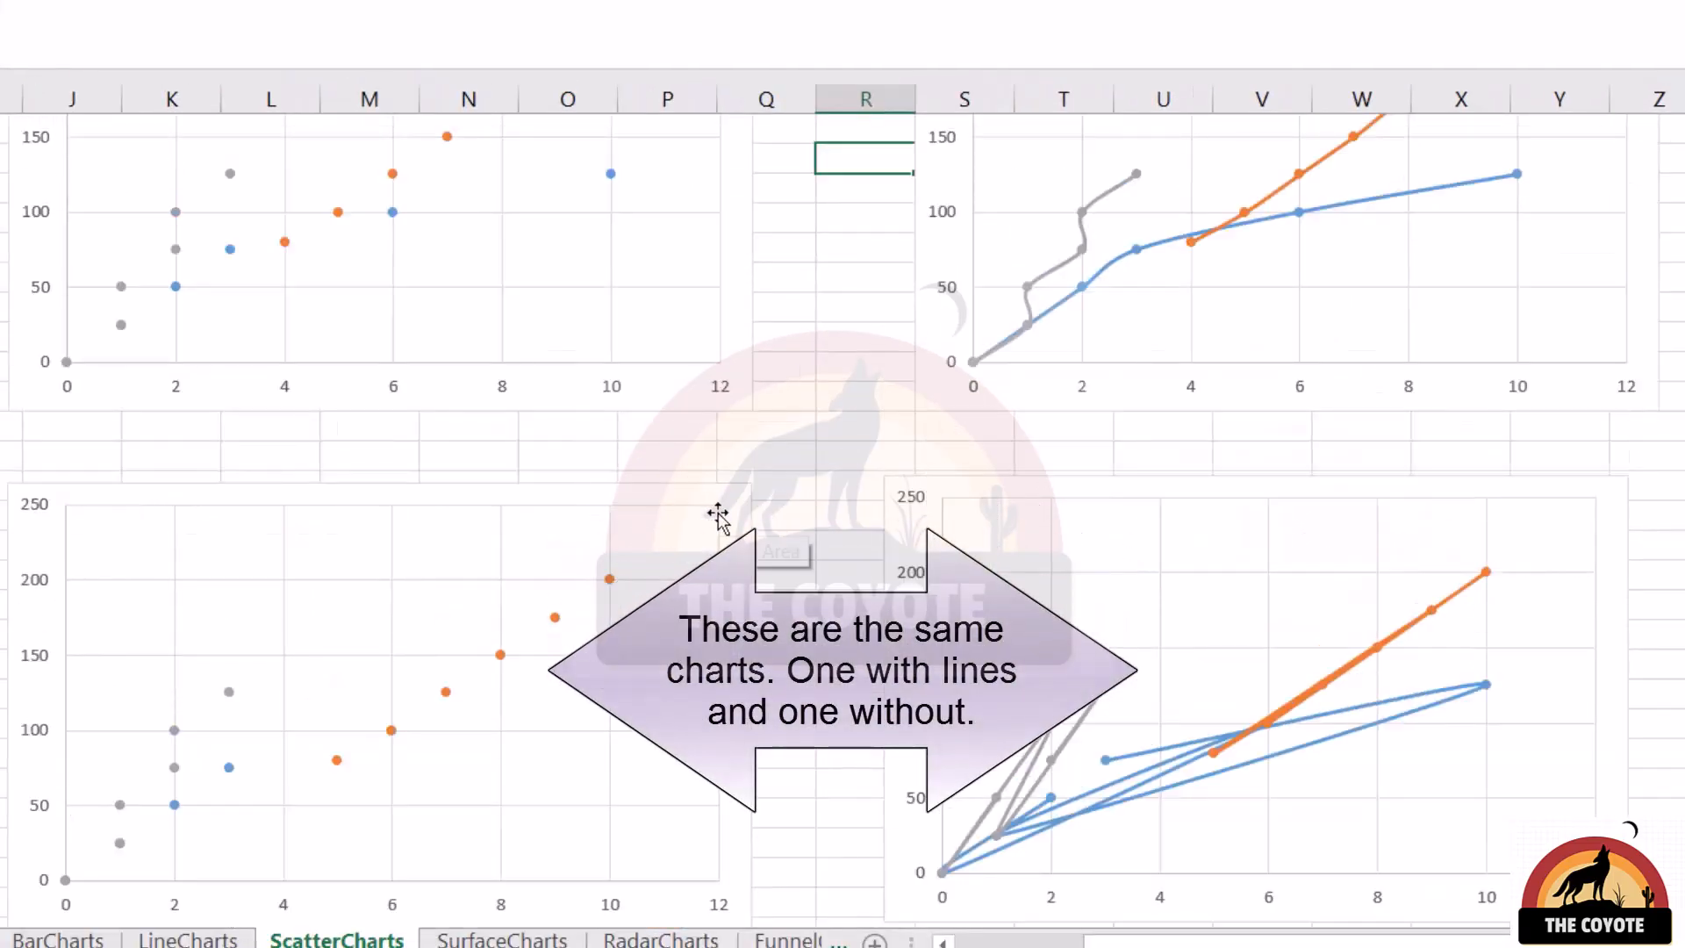
scroll(718, 516, down, 2)
click(718, 515)
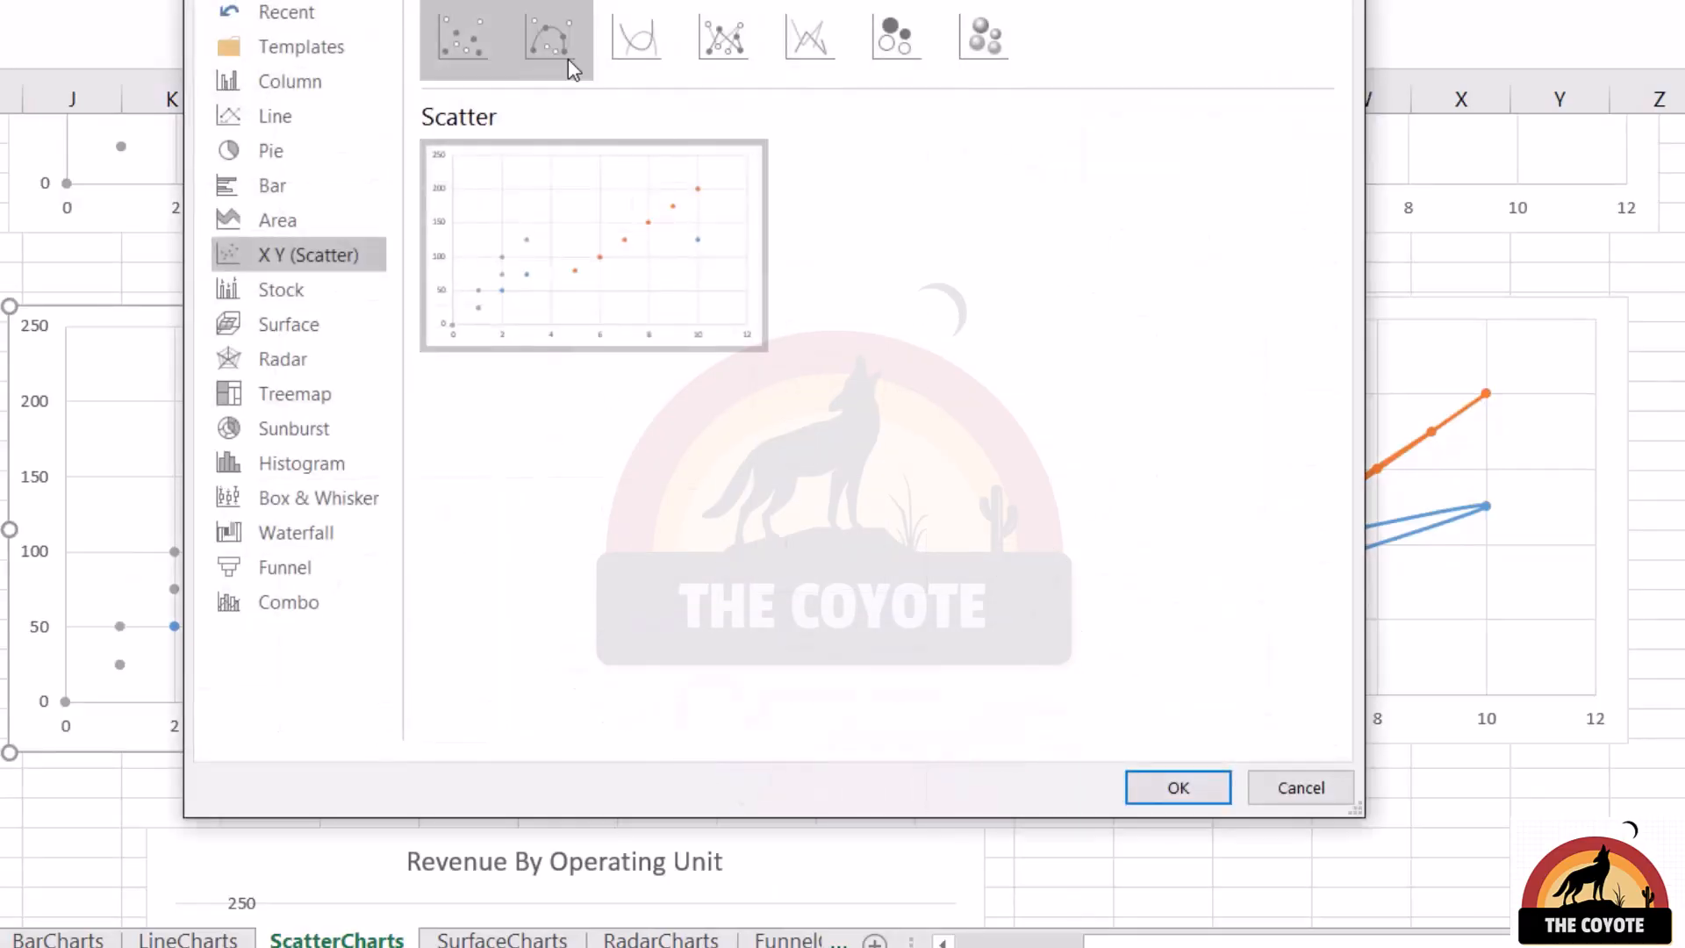
click(550, 38)
click(1178, 787)
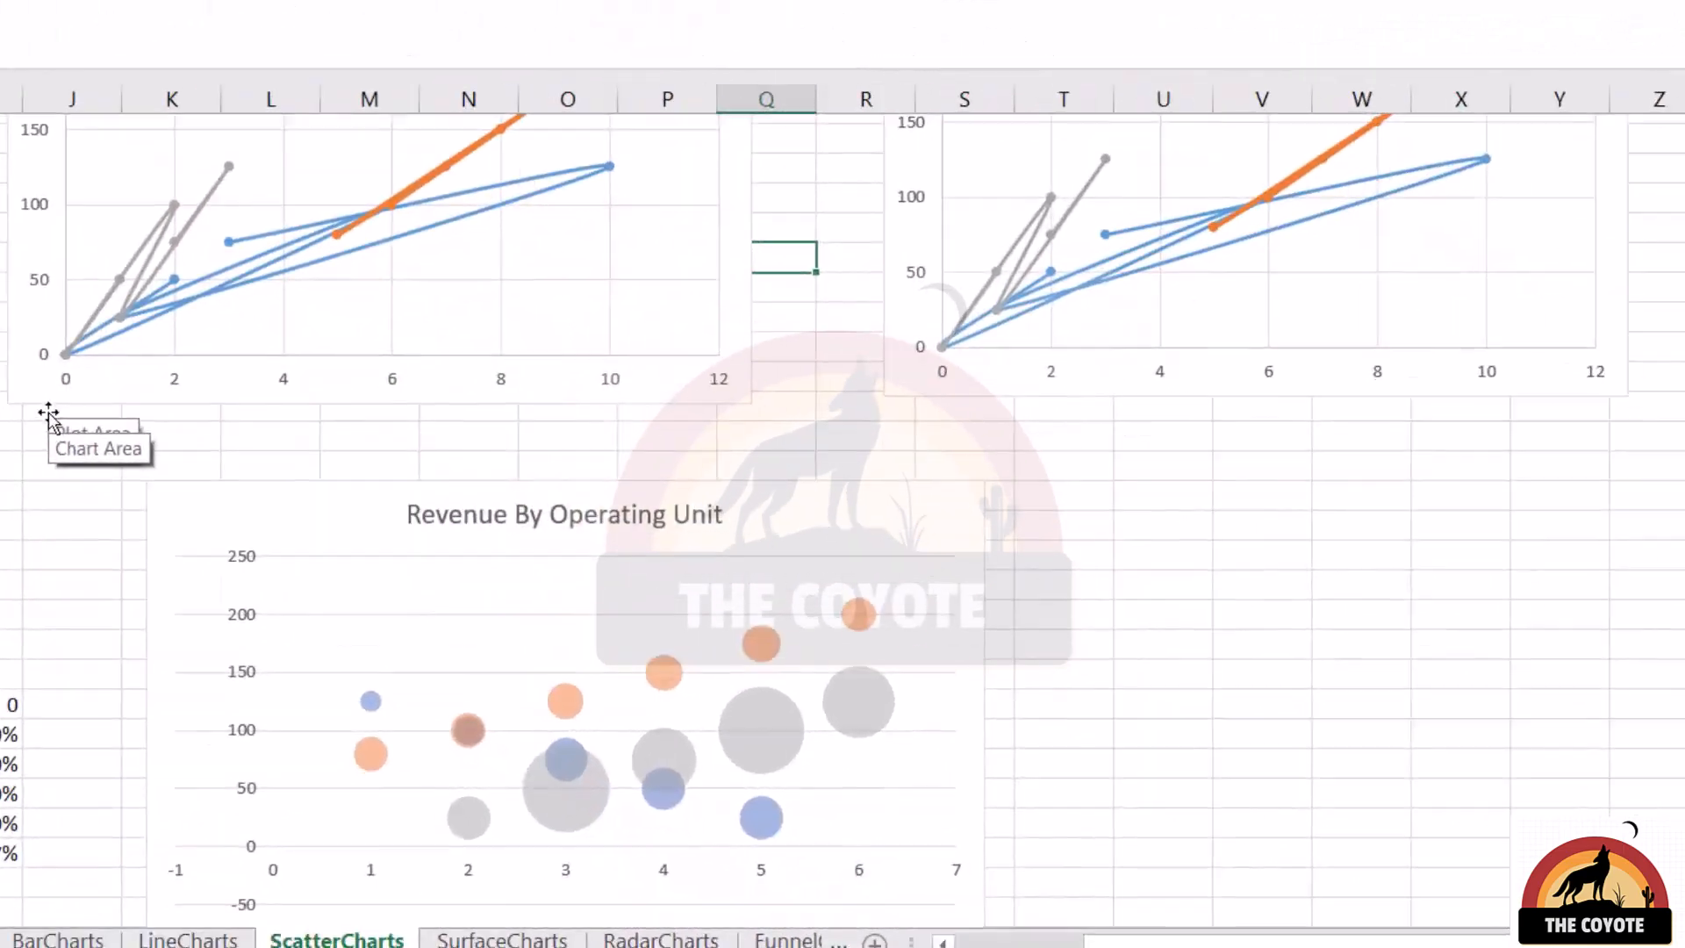
Inspect Unit Alpha's X values, Y values and bubble size ranges in the bubble chart's data source, and close the dialogs
scroll(48, 412, down, 2)
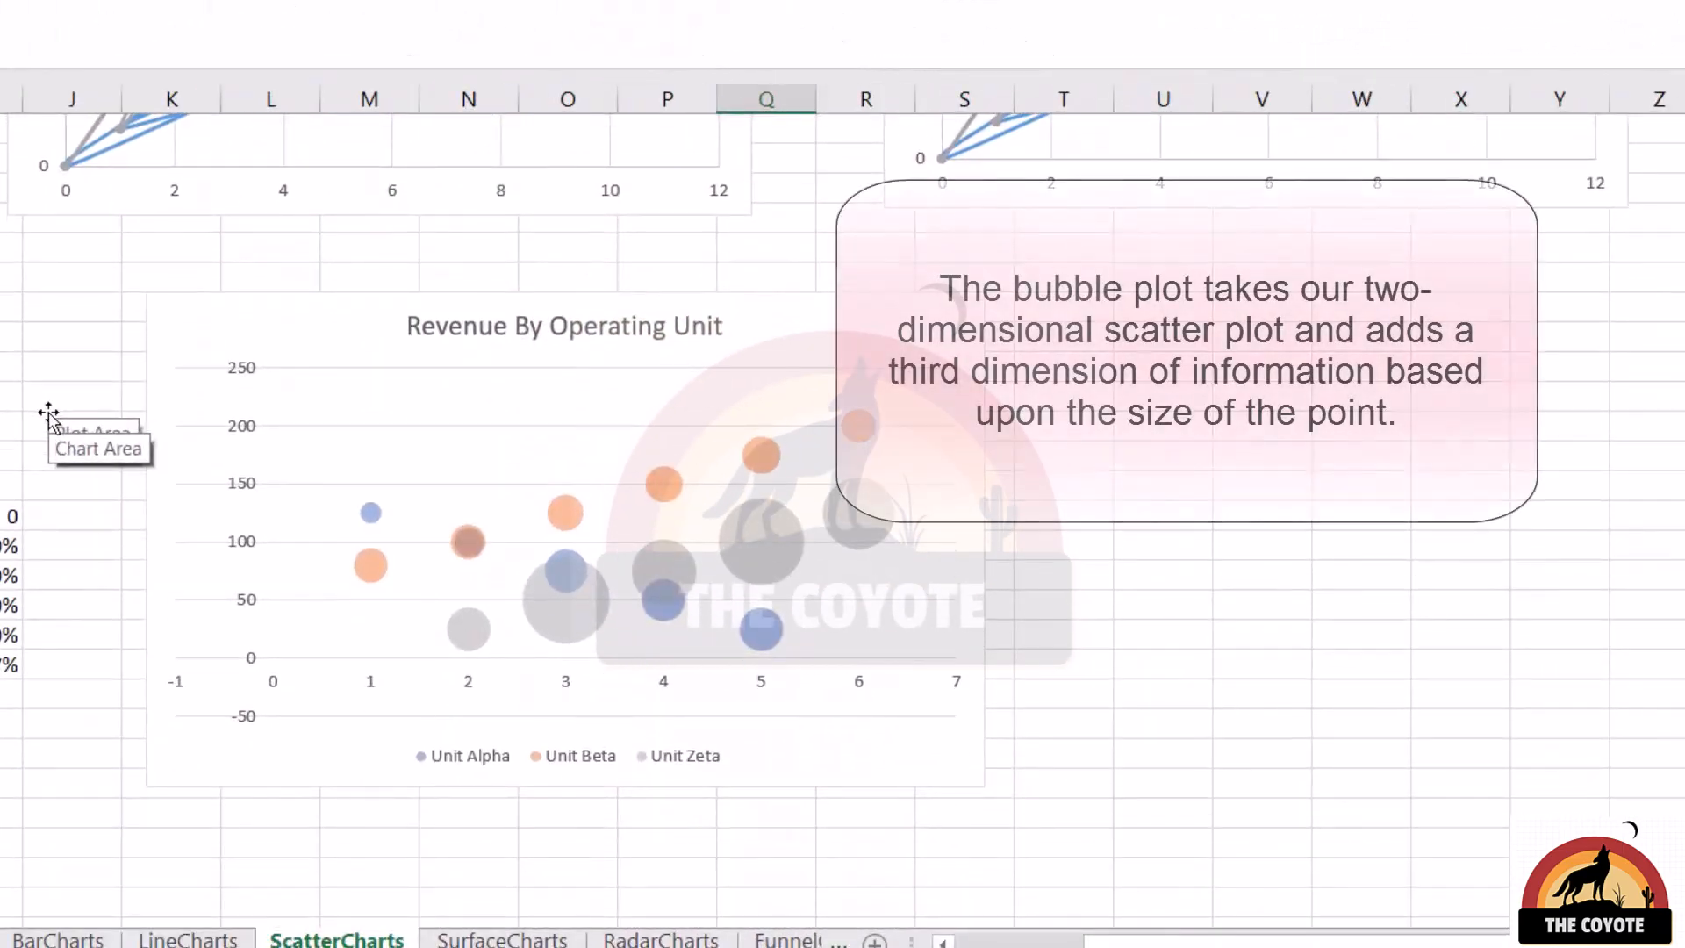
scroll(48, 413, down, 1)
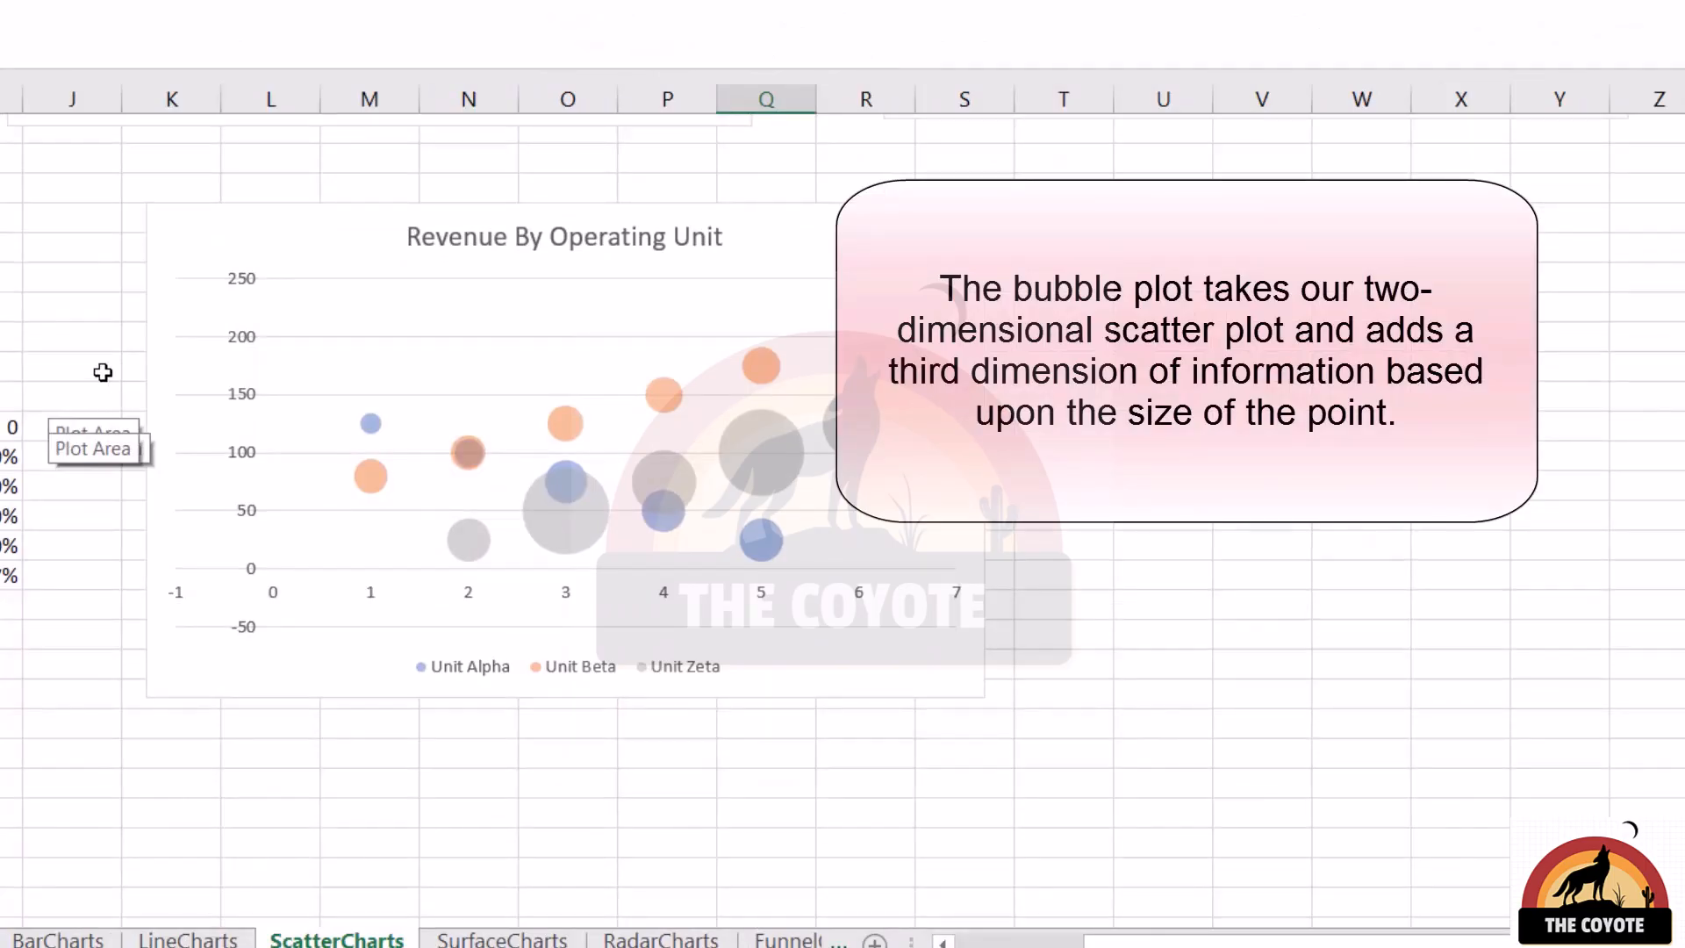
click(165, 374)
right_click(236, 259)
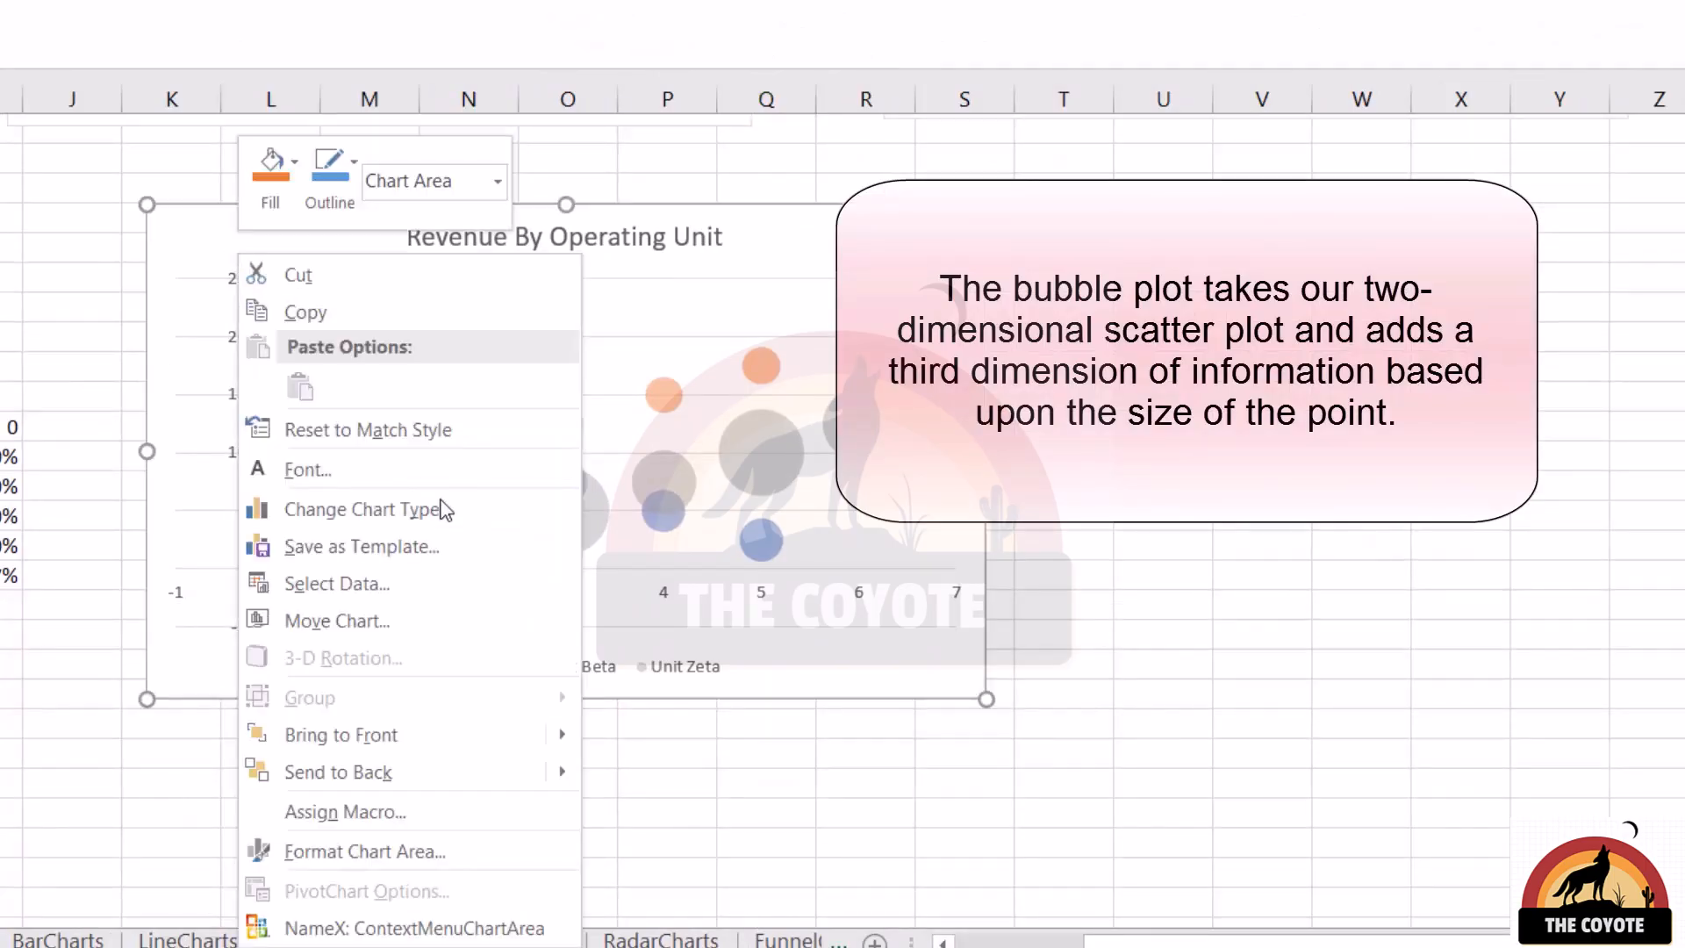
click(342, 579)
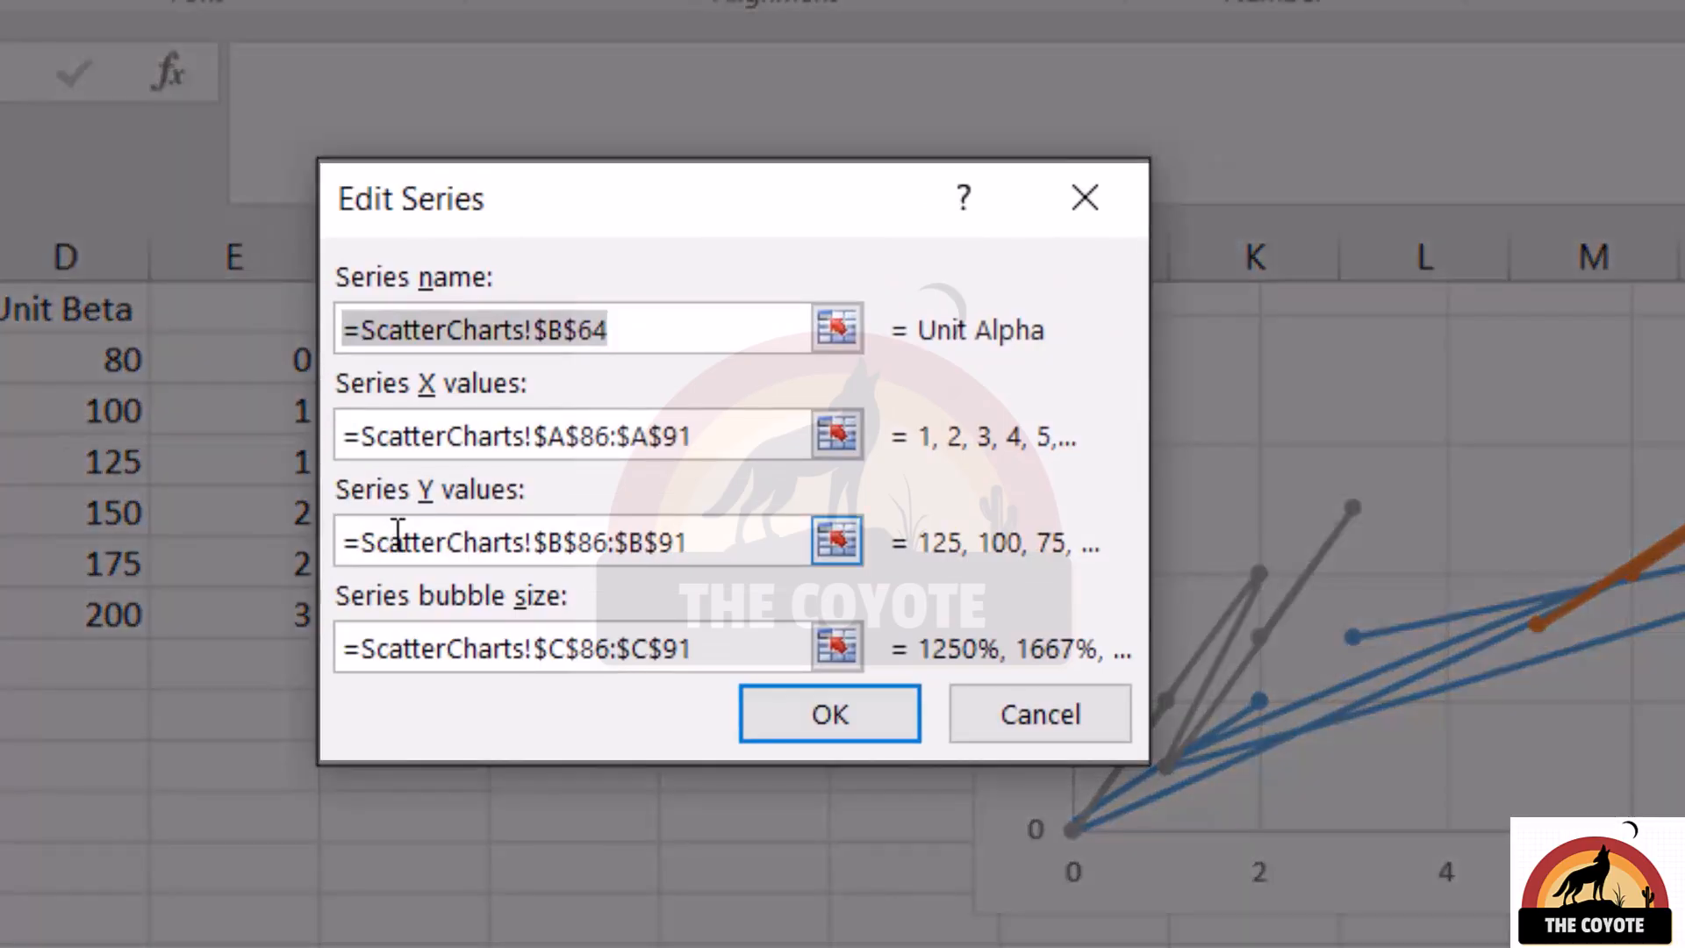
click(737, 439)
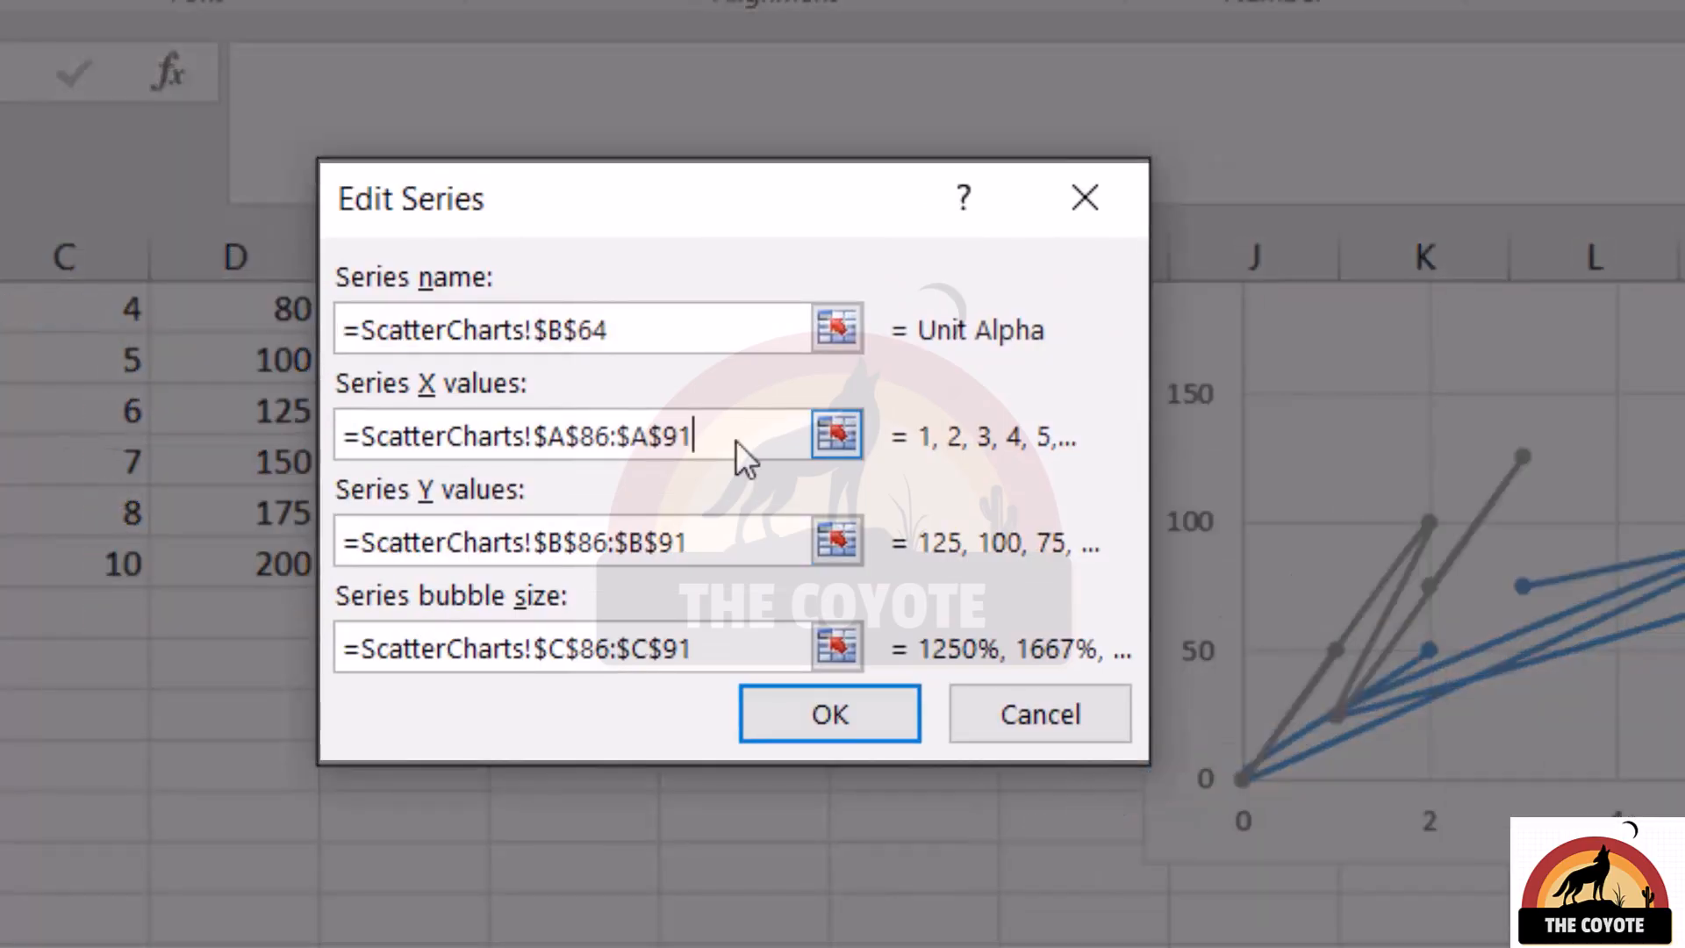
click(739, 539)
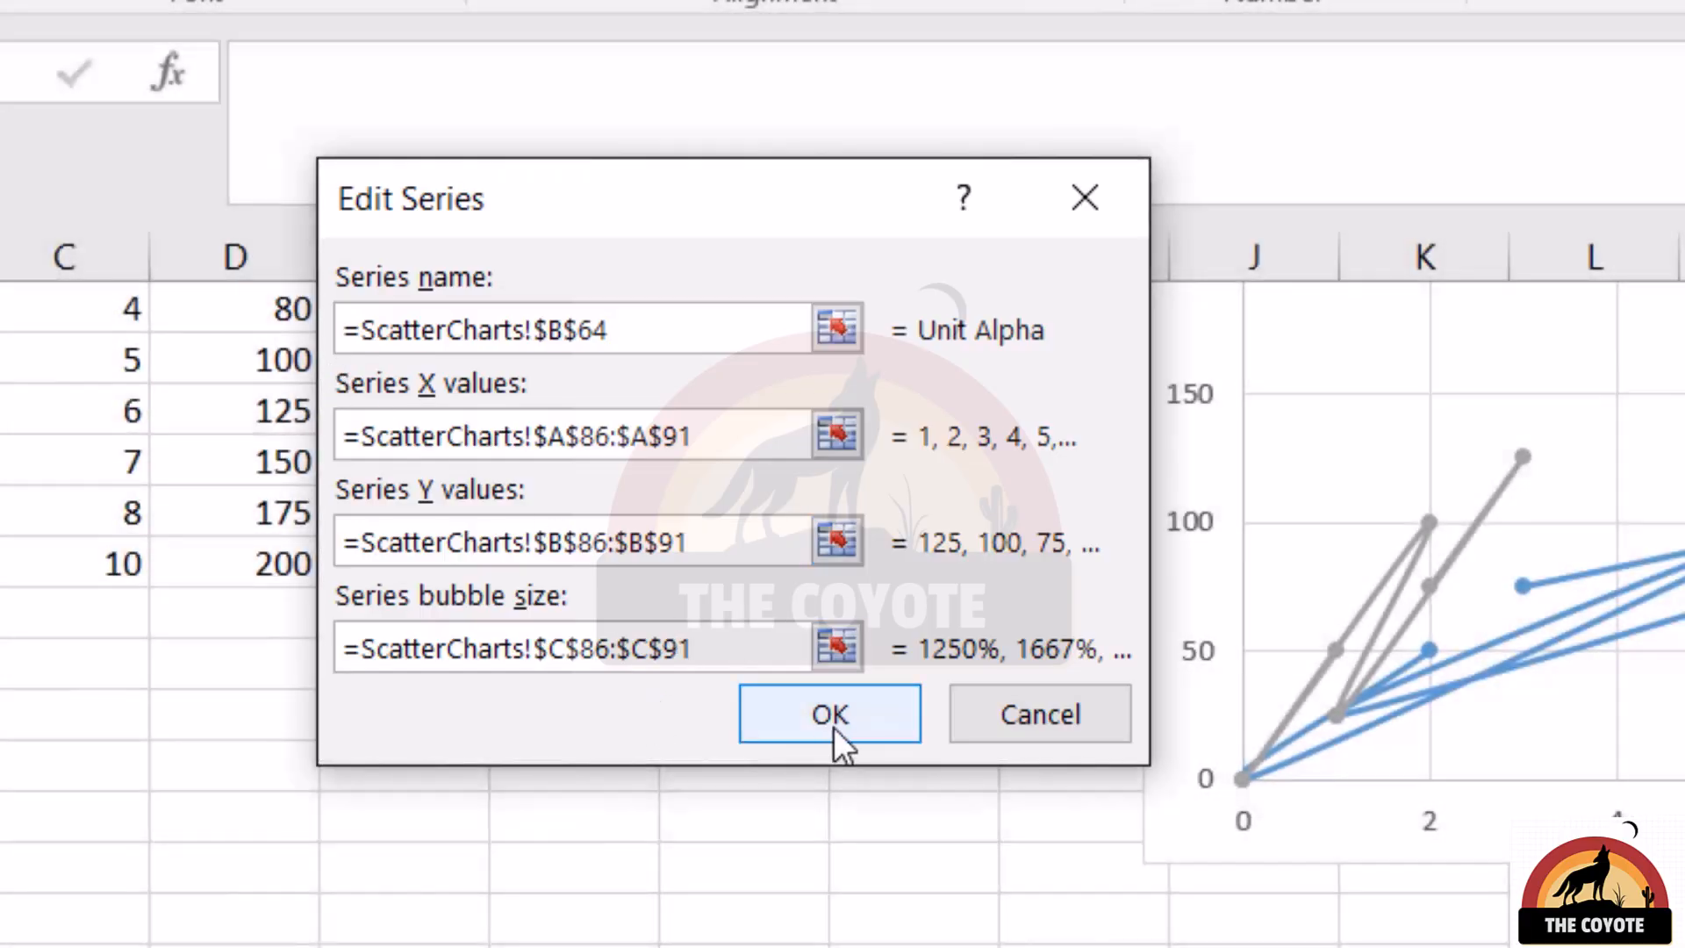
click(834, 726)
click(1150, 844)
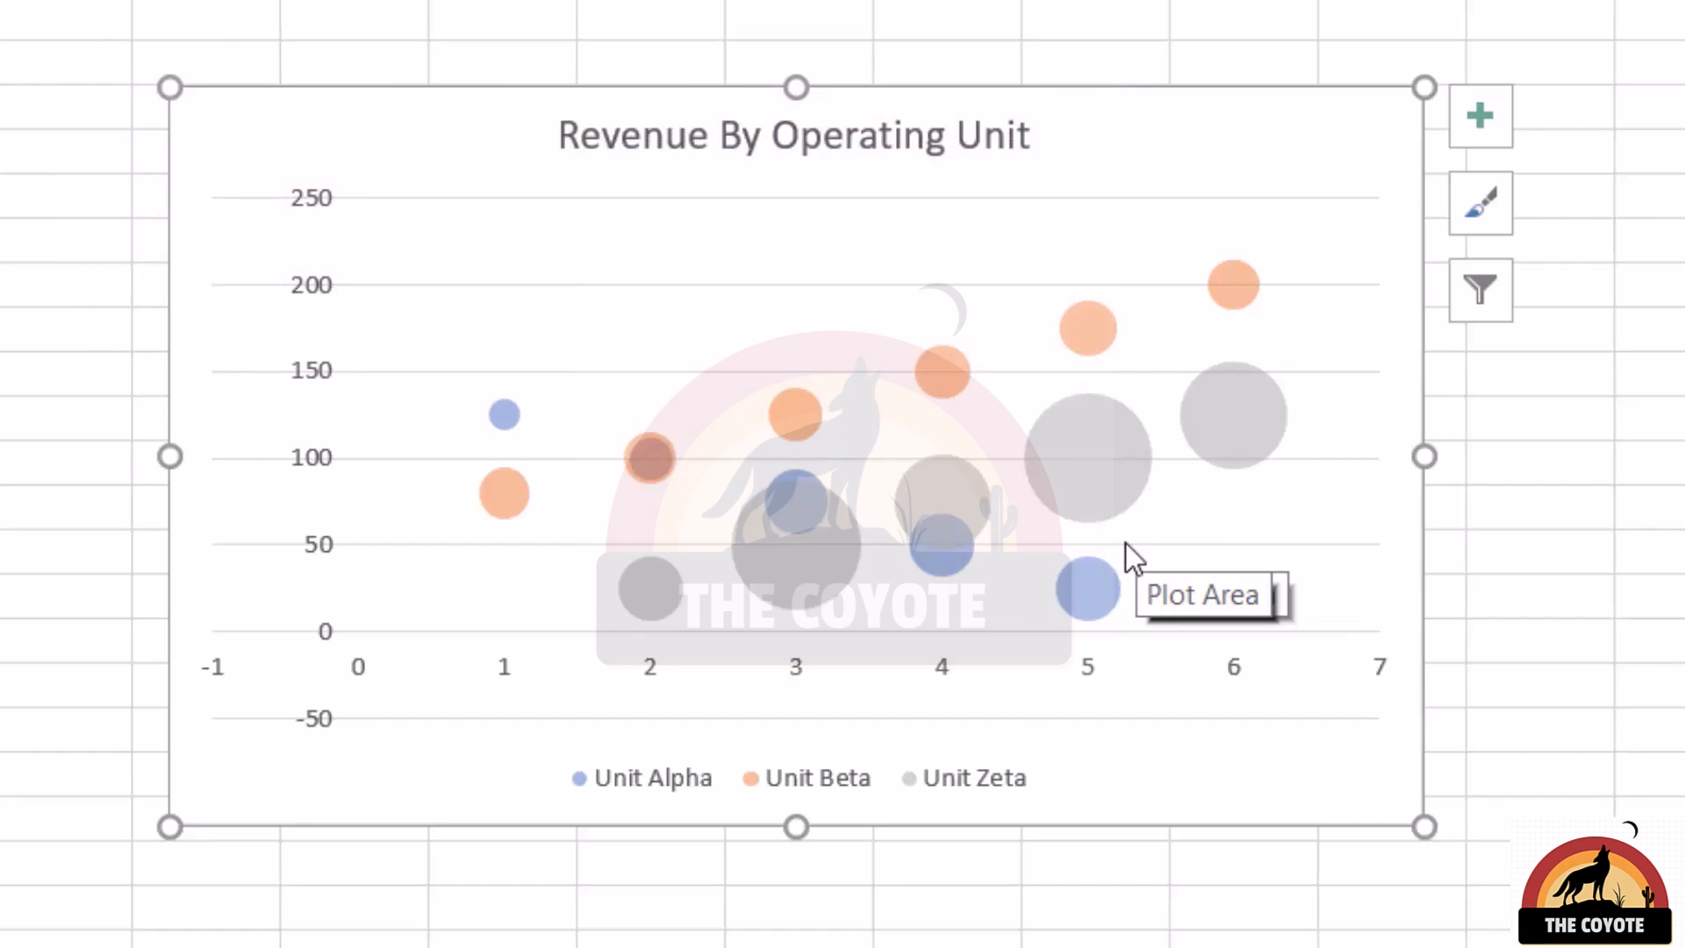
Inspect the second Unit Beta bubble in the Revenue By Operating Unit bubble chart
mouse_move(647, 483)
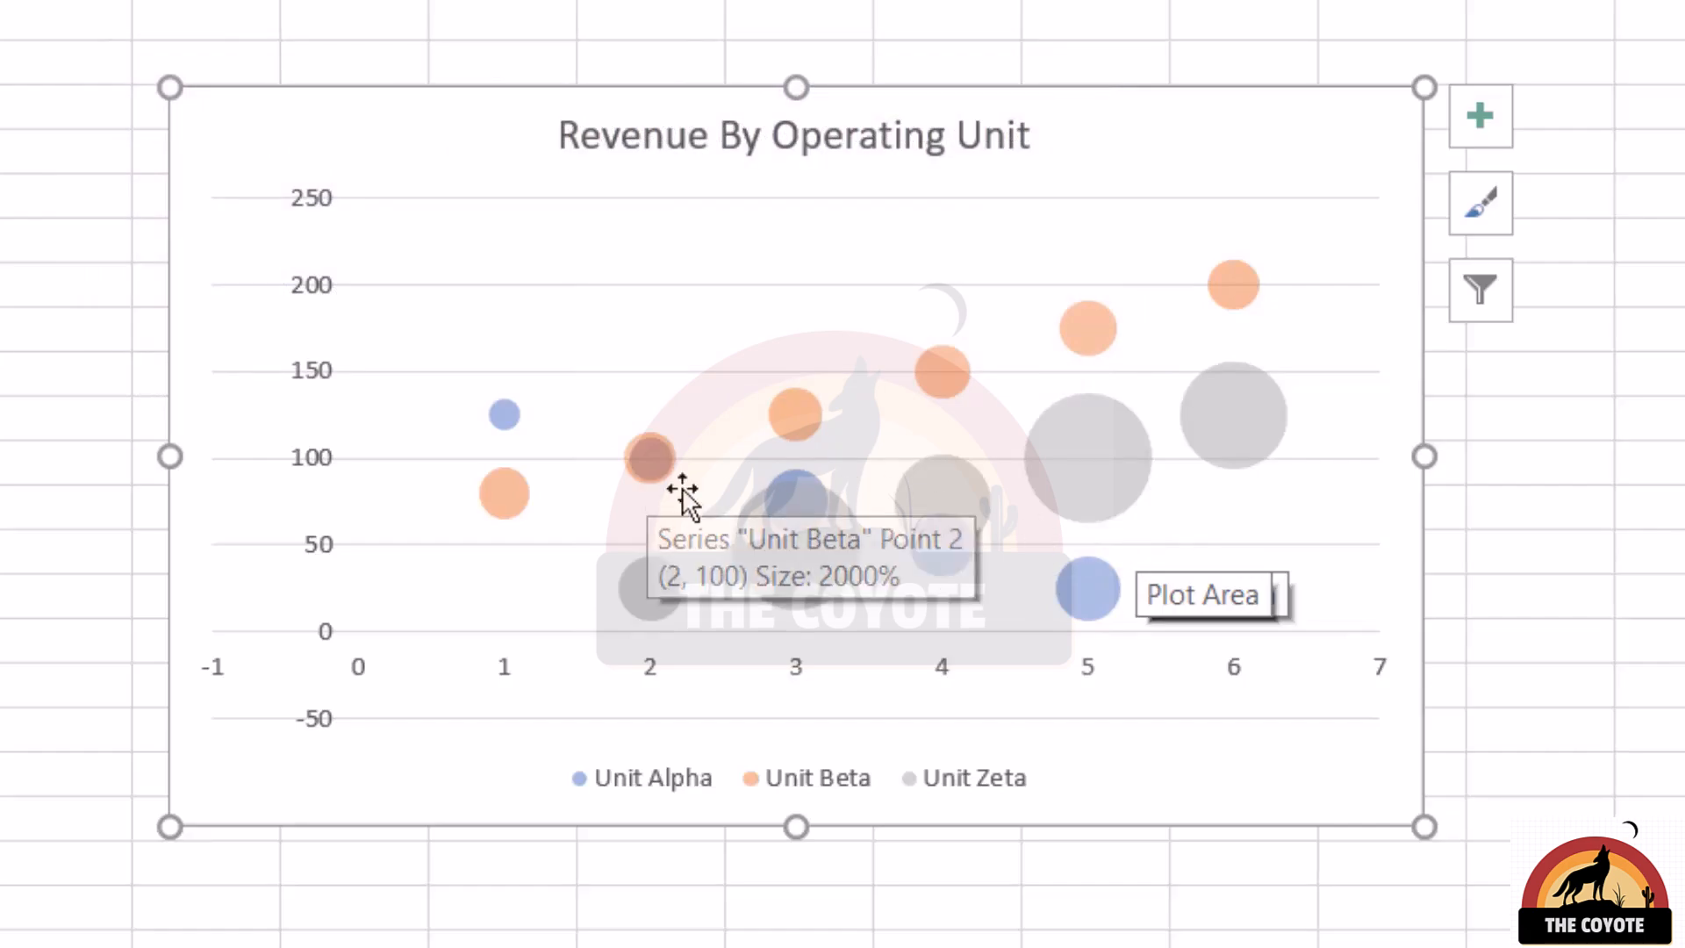